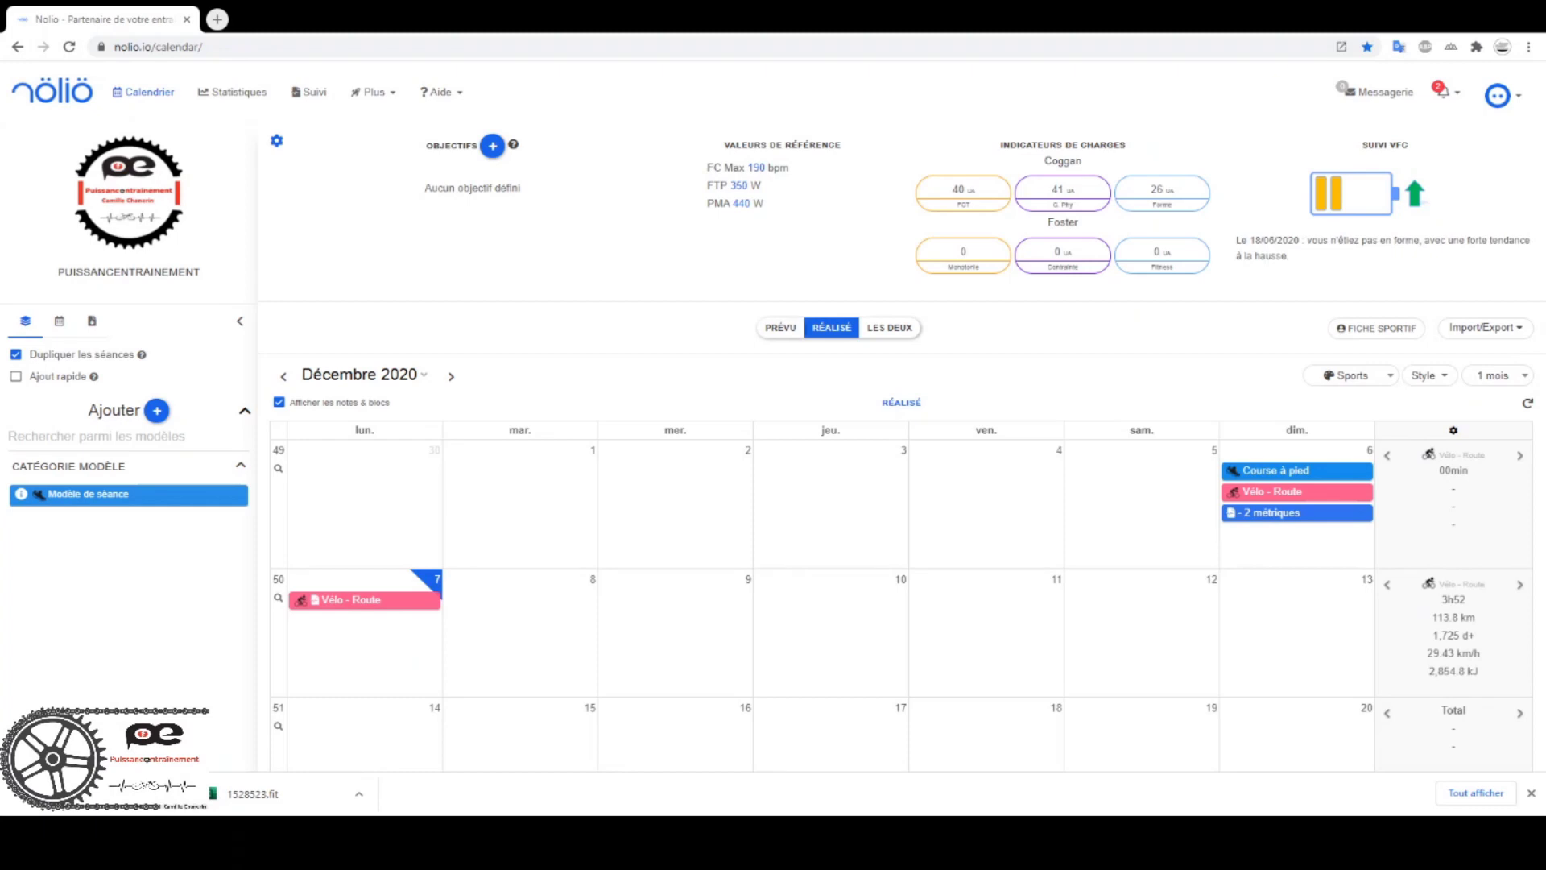
# Switch the December 2020 calendar to the planned sessions and back to the completed ones to compare them.
pyautogui.click(780, 328)
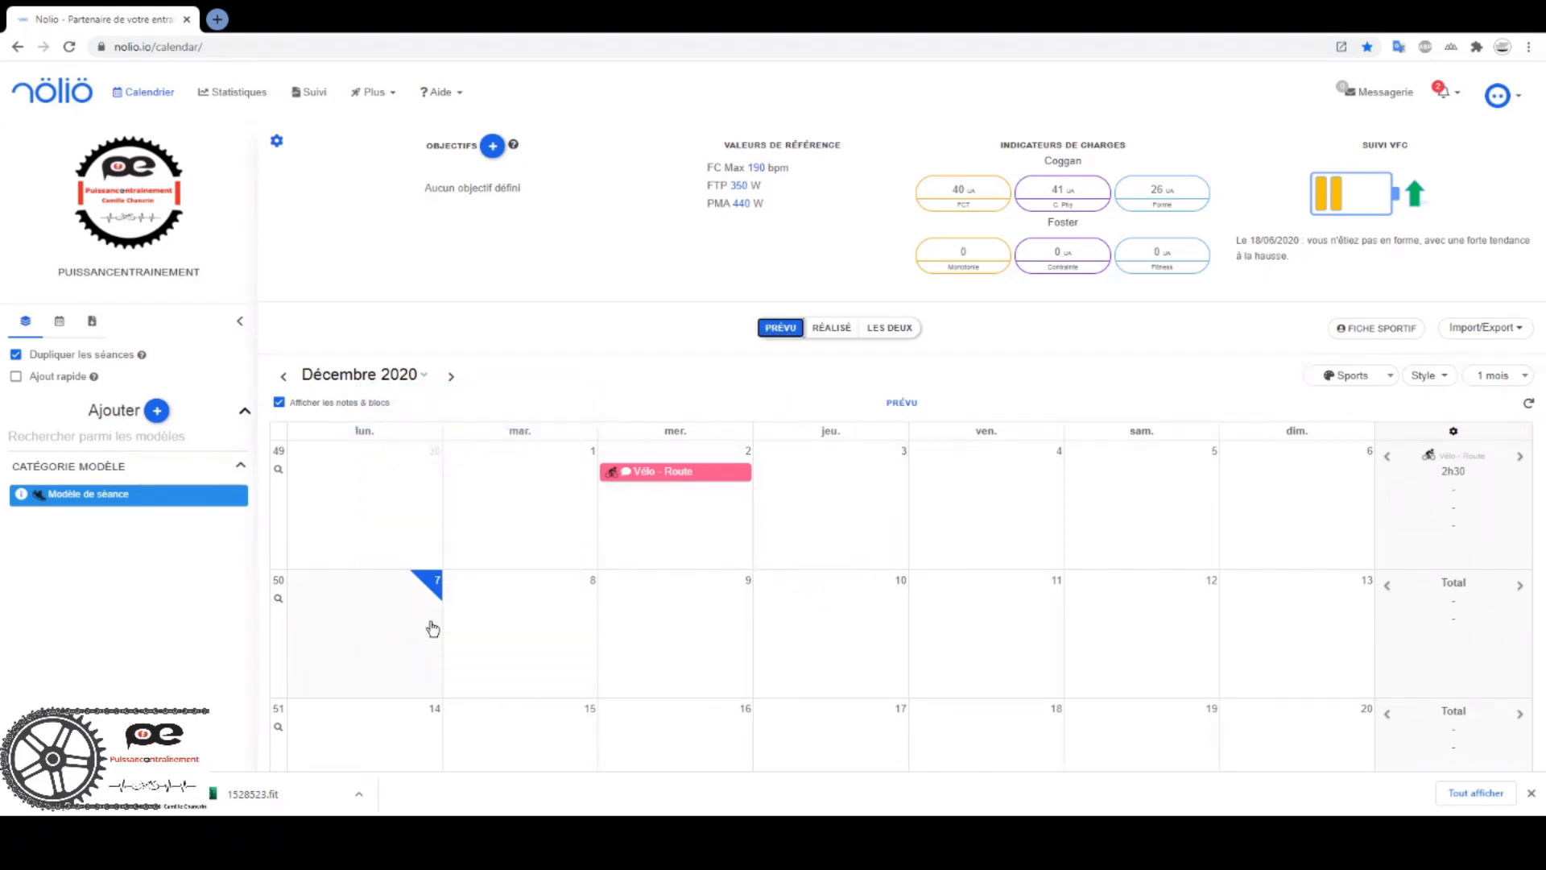
pyautogui.click(832, 330)
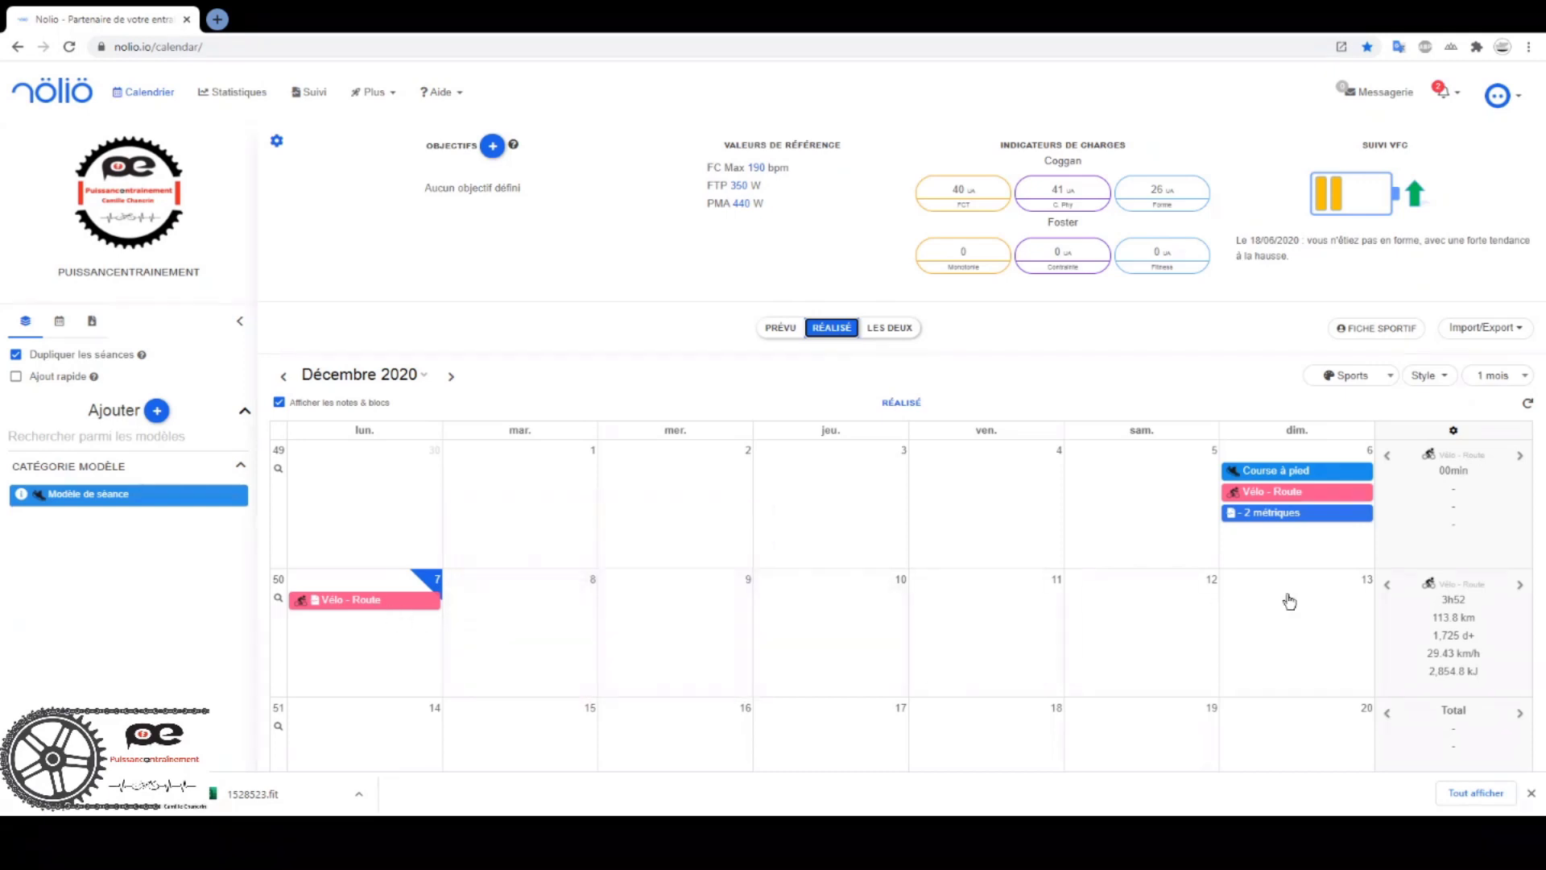
pyautogui.moveTo(1322, 517)
# Open the import form for .fit, .tcx and .srm files and close it without importing anything.
pyautogui.click(1498, 330)
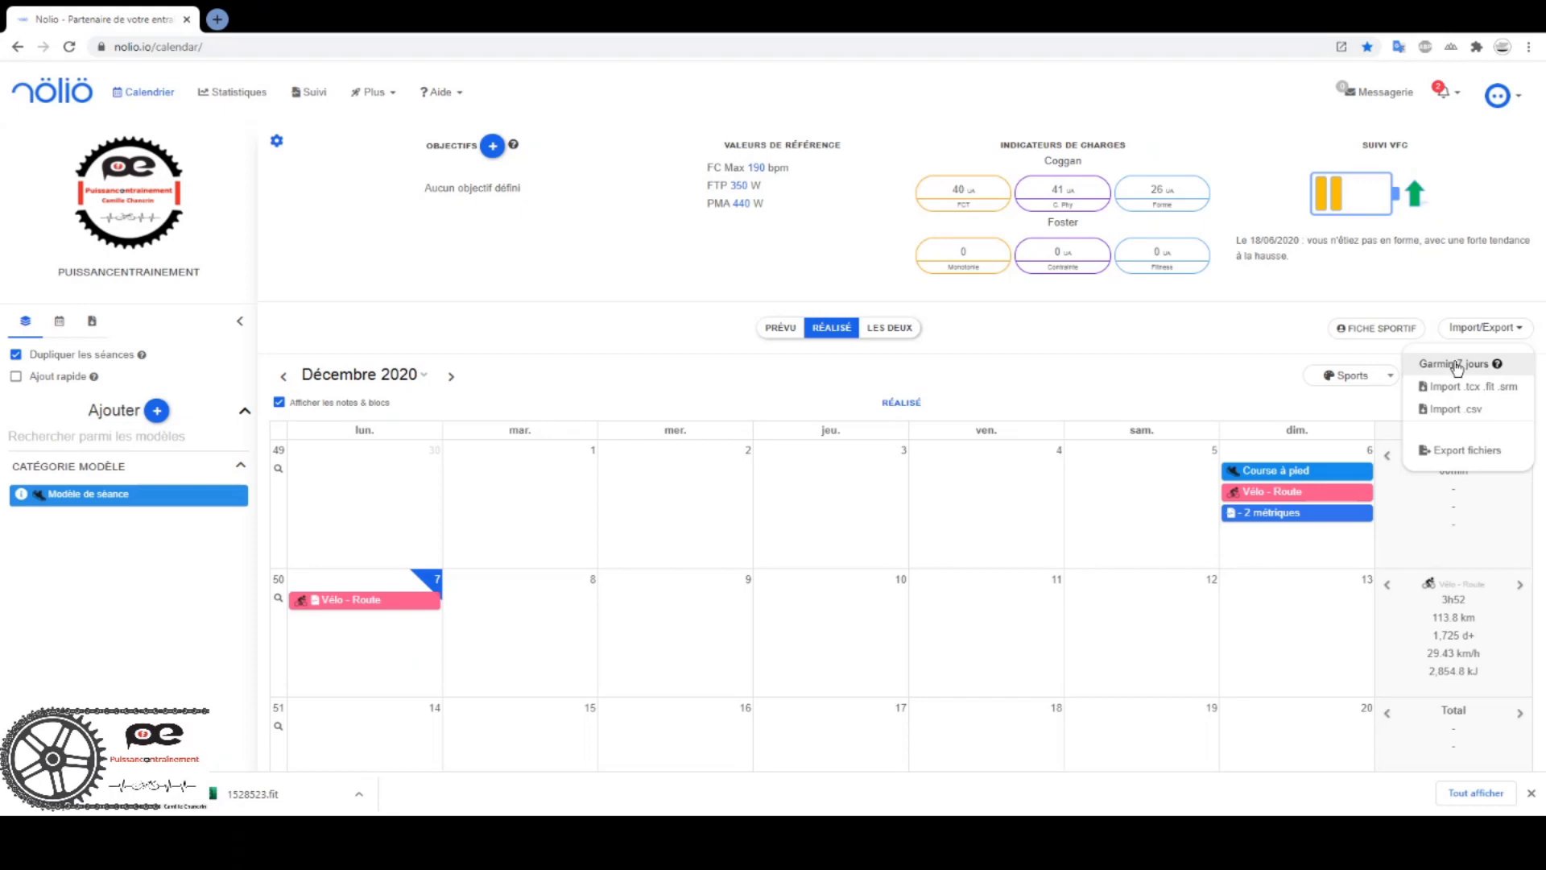
pyautogui.click(1479, 388)
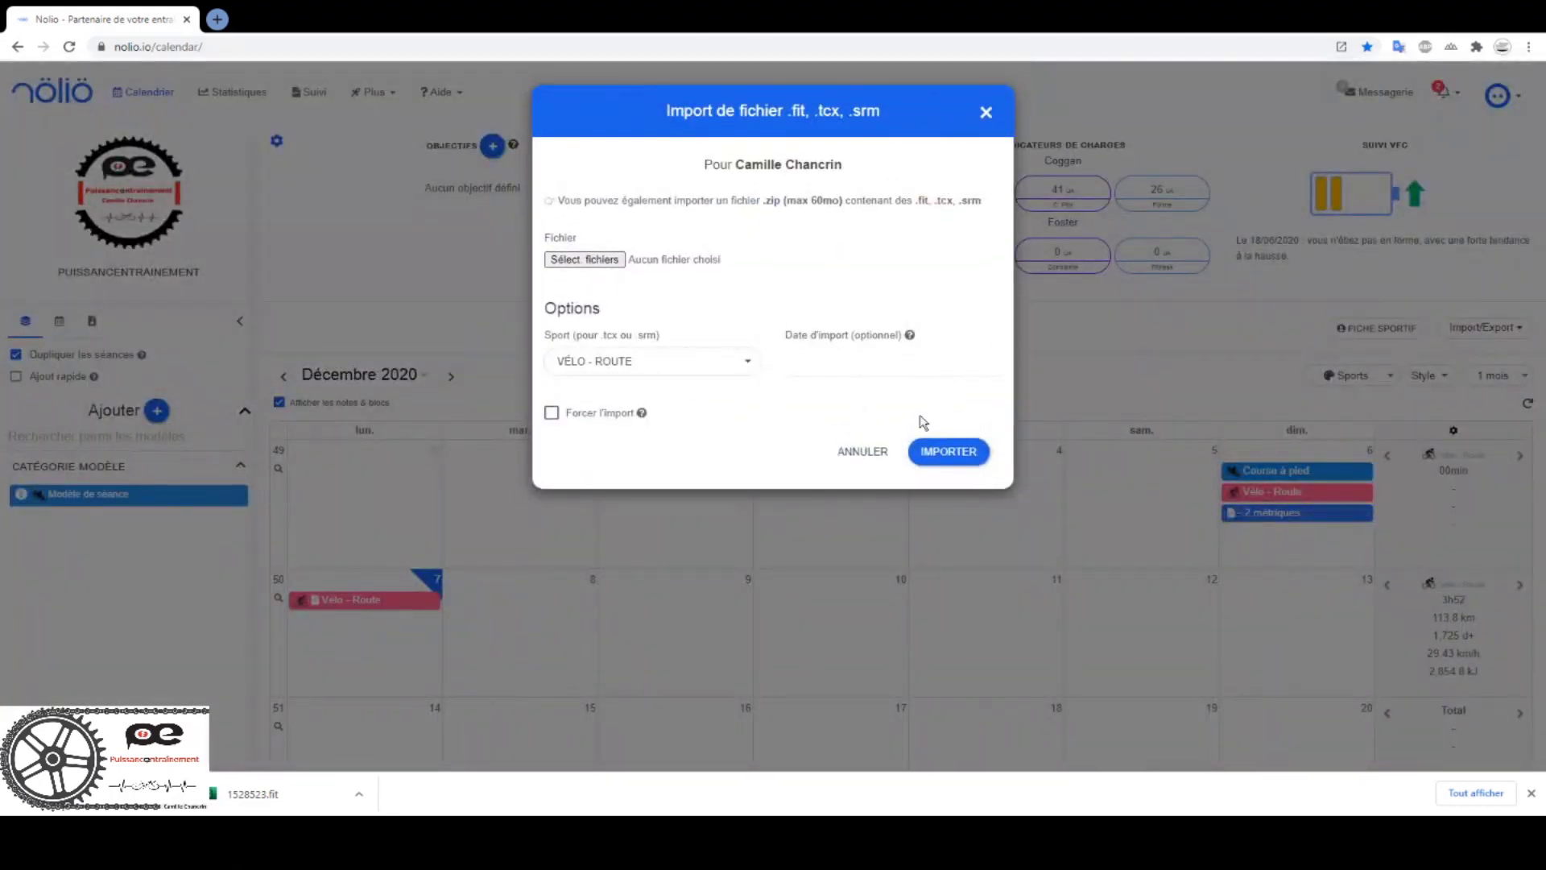
pyautogui.click(986, 115)
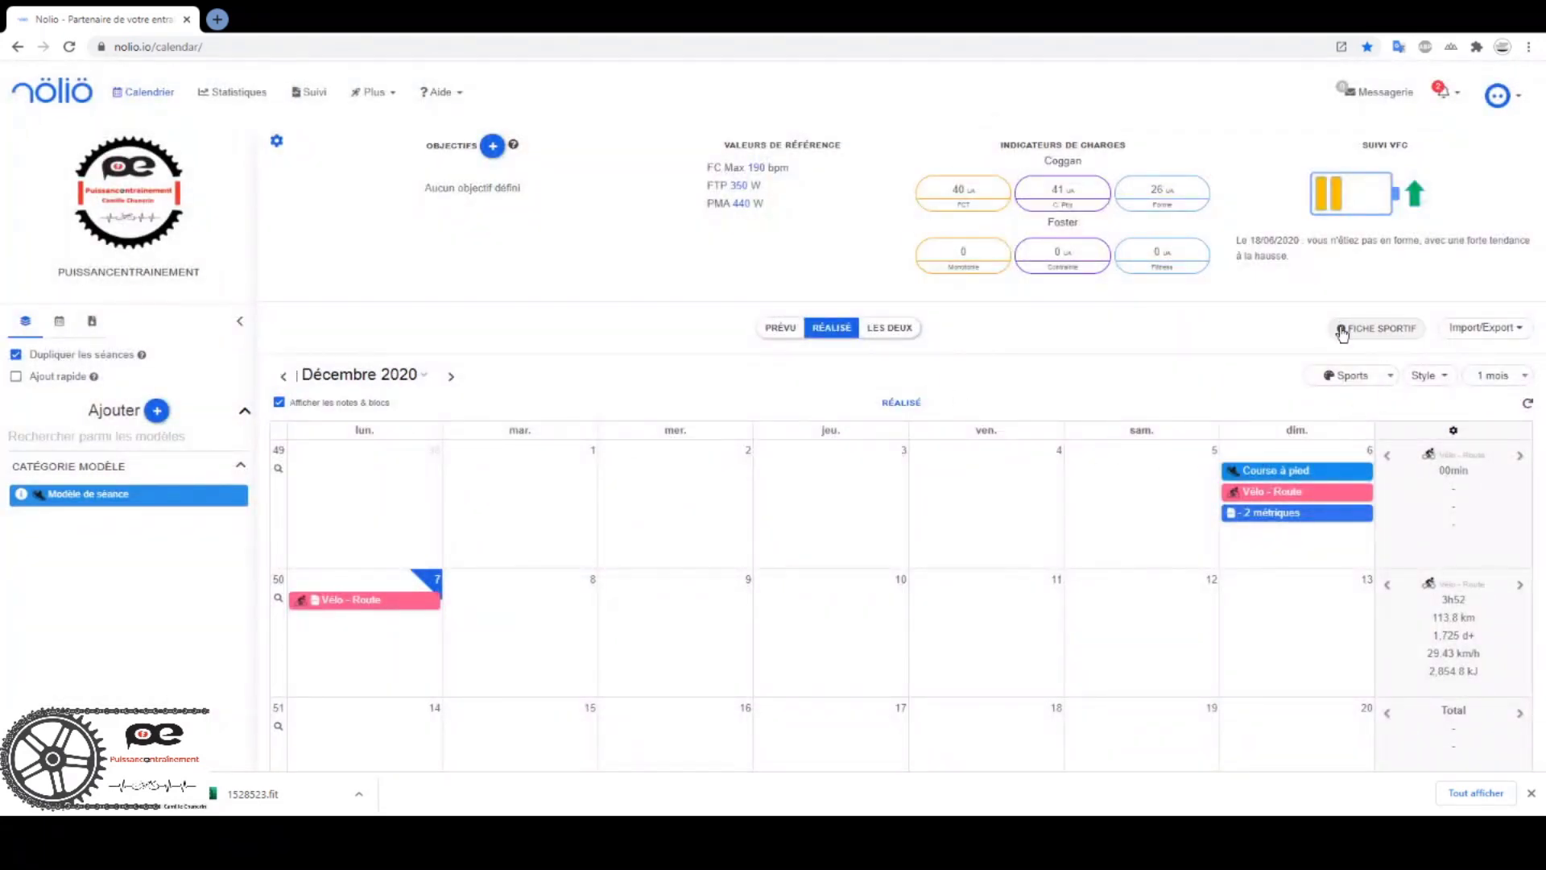
# Open the data synchronisation page in the account settings.
pyautogui.click(1495, 107)
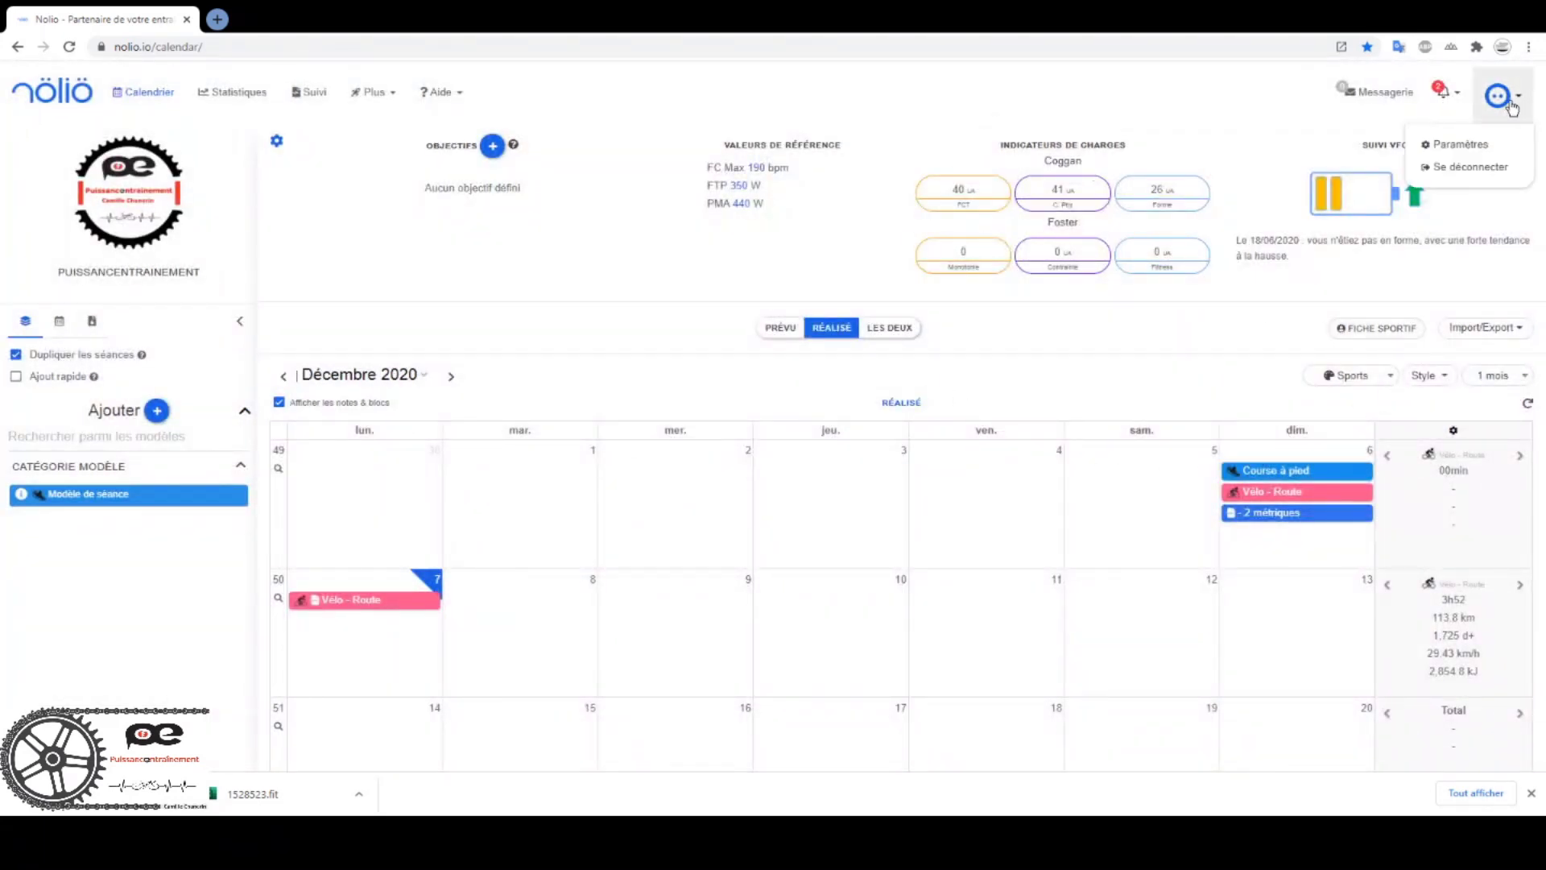
pyautogui.click(1481, 147)
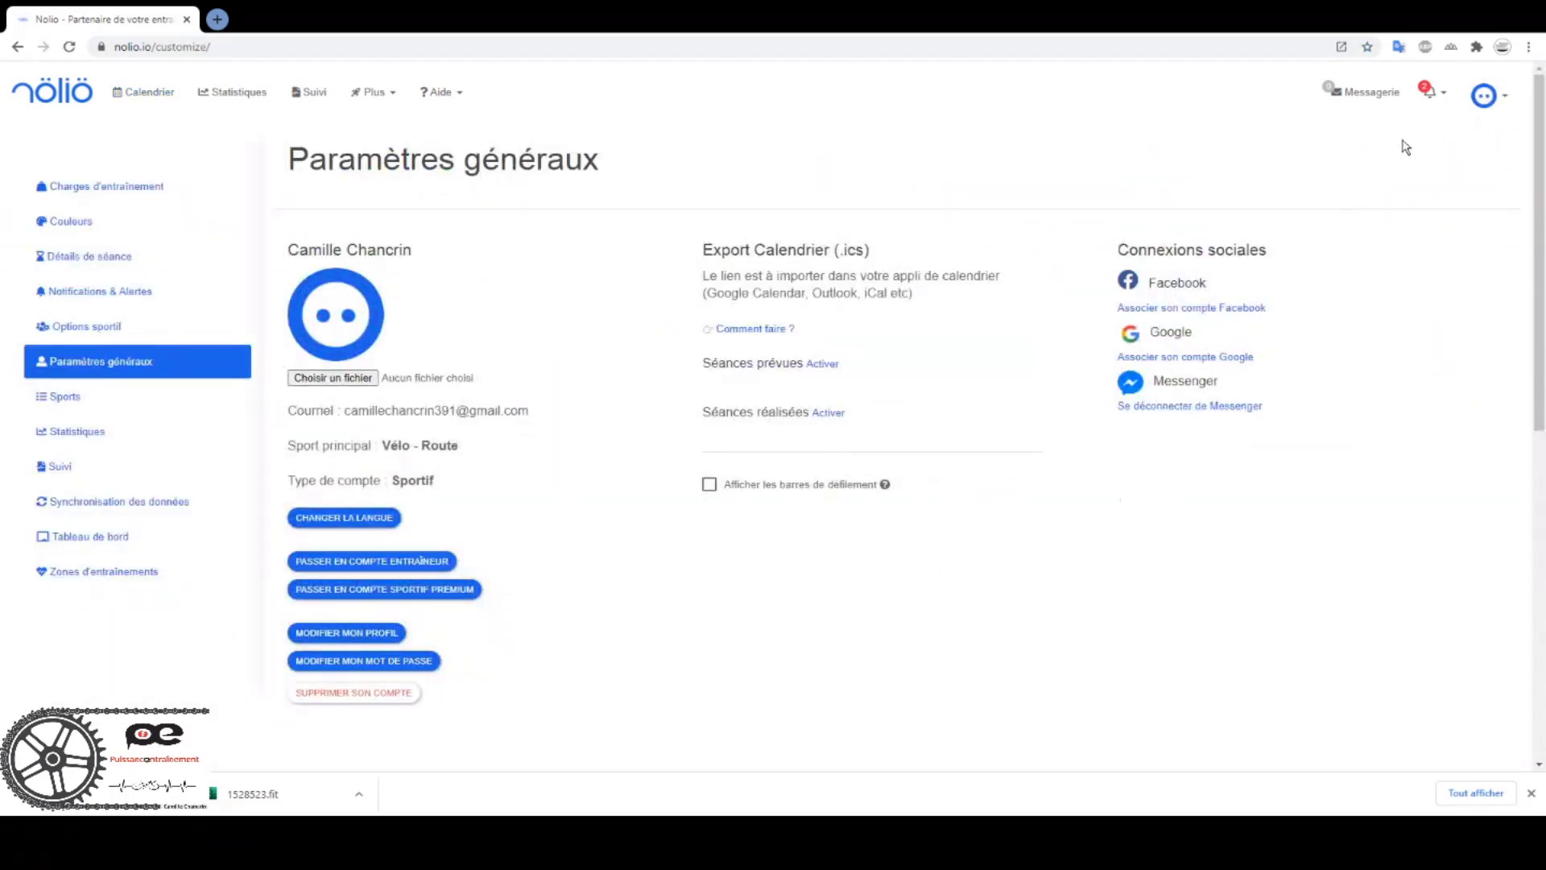
pyautogui.click(1485, 96)
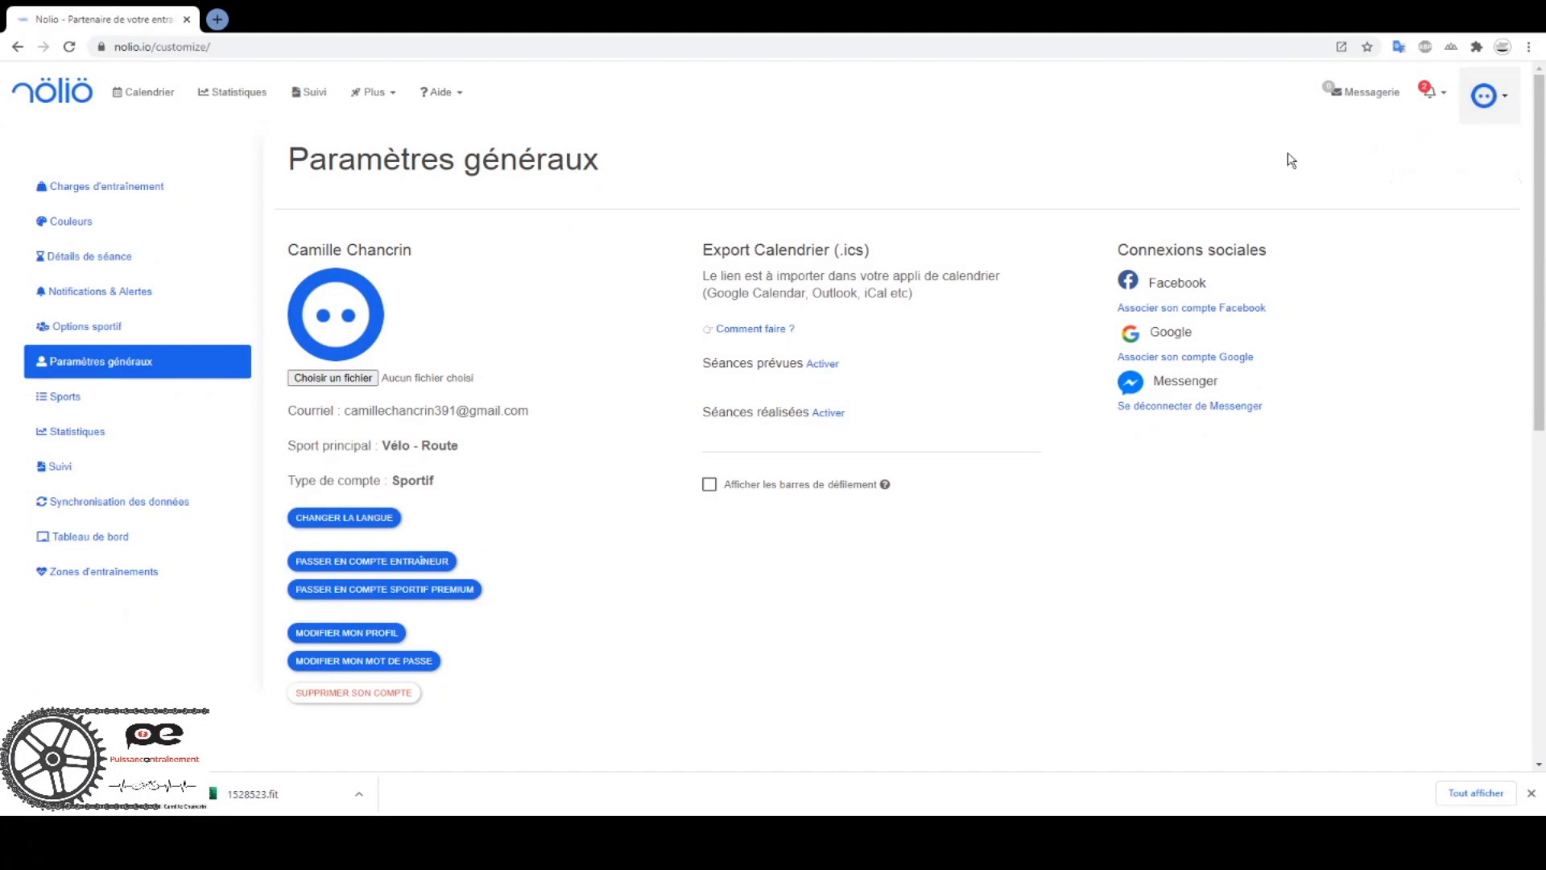
pyautogui.click(147, 503)
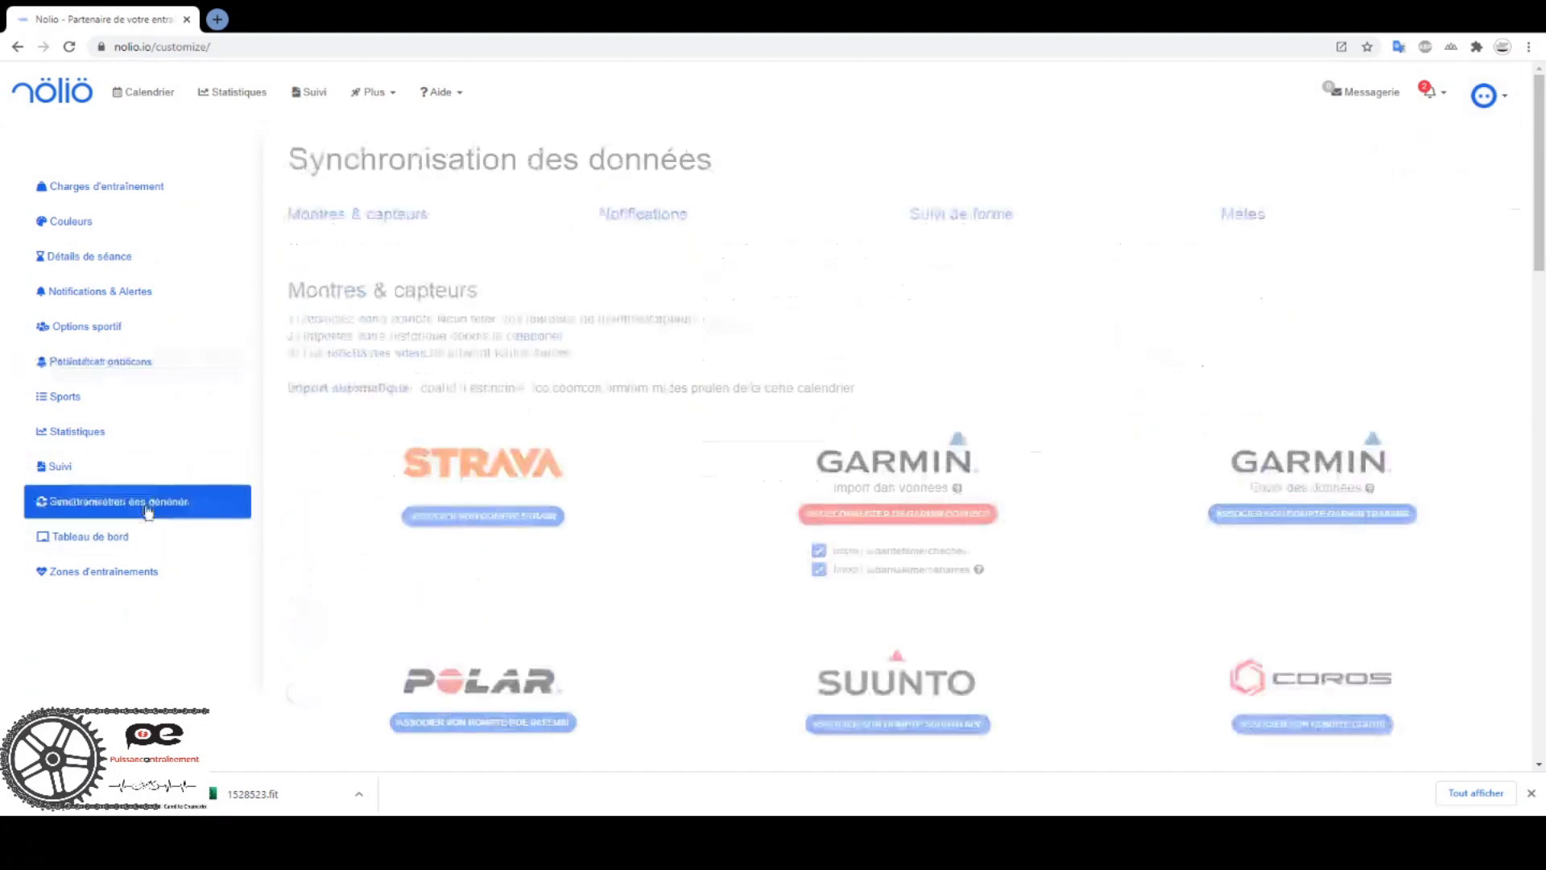
# Look through the watch and sensor brands that can be linked to the account, and return to the calendar.
pyautogui.scroll(-2, 1240, 387)
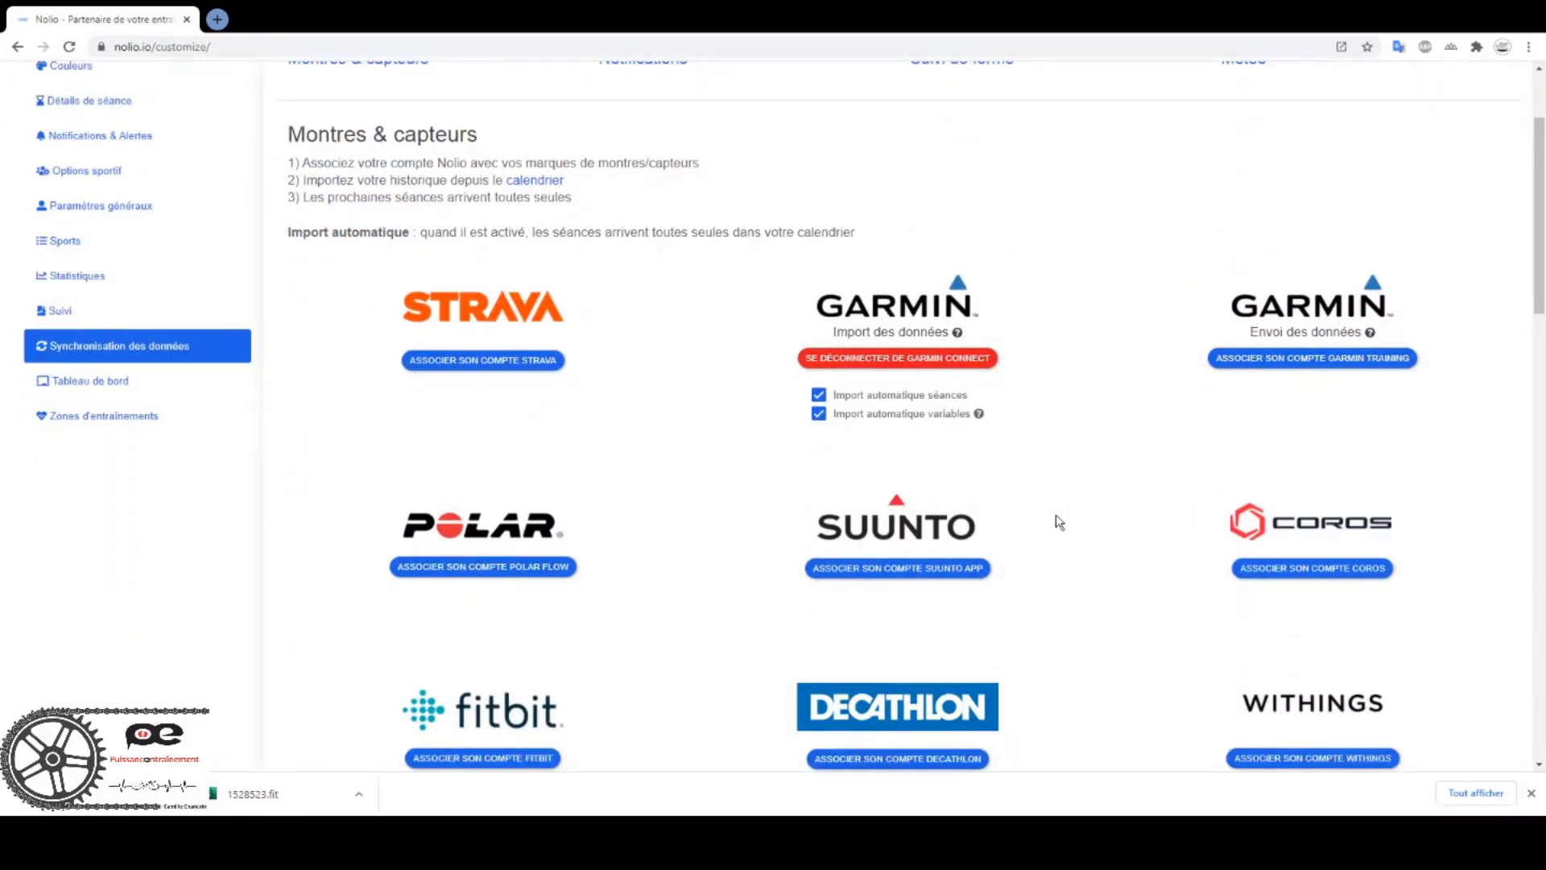
pyautogui.scroll(-1, 1124, 490)
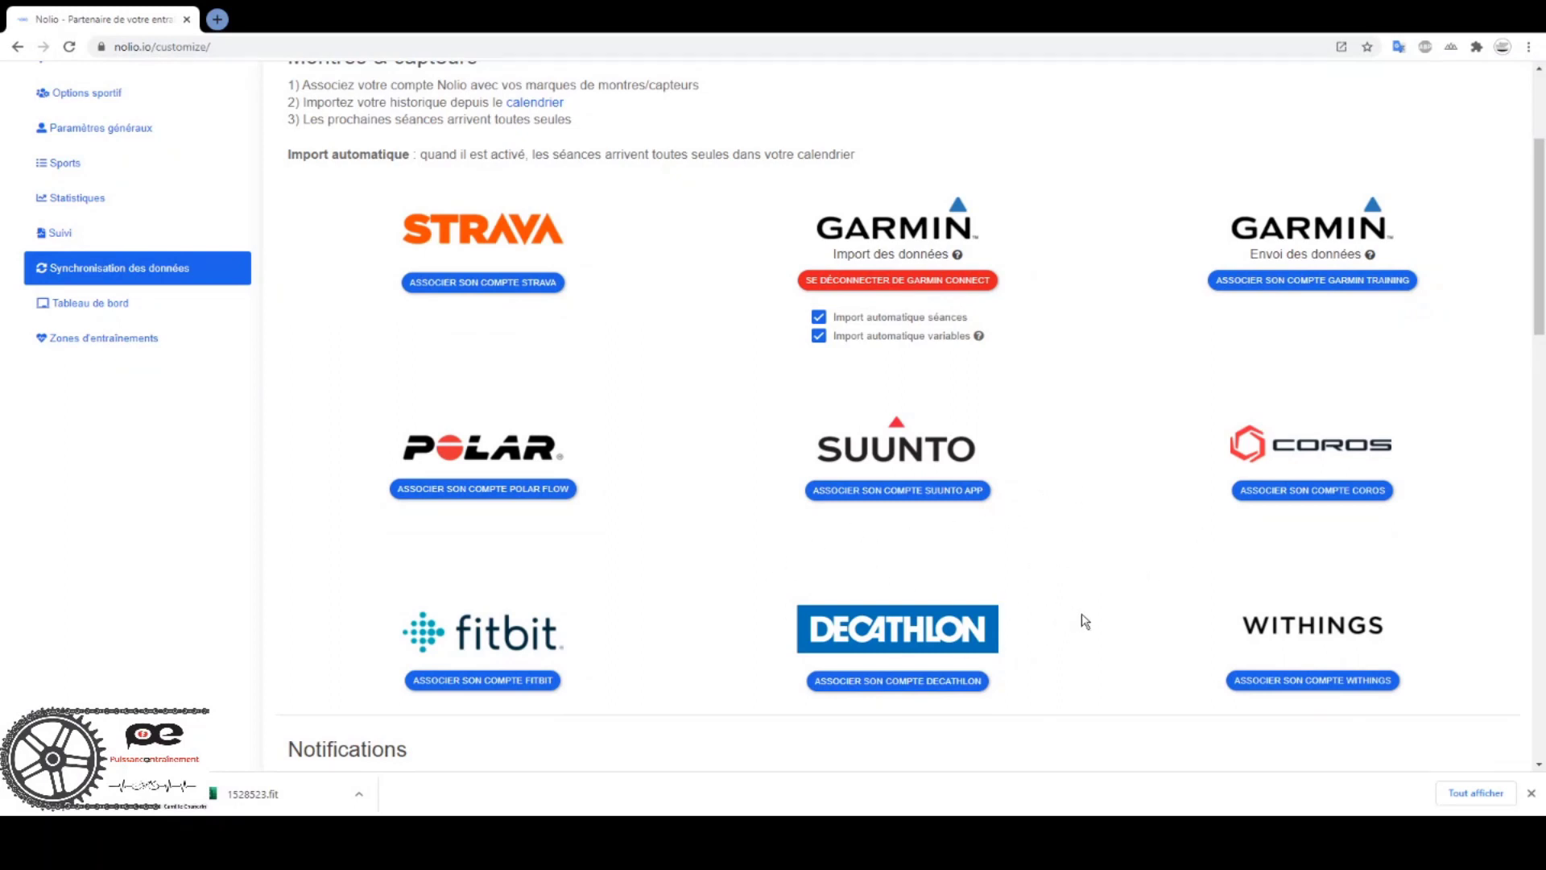
pyautogui.scroll(2, 1080, 621)
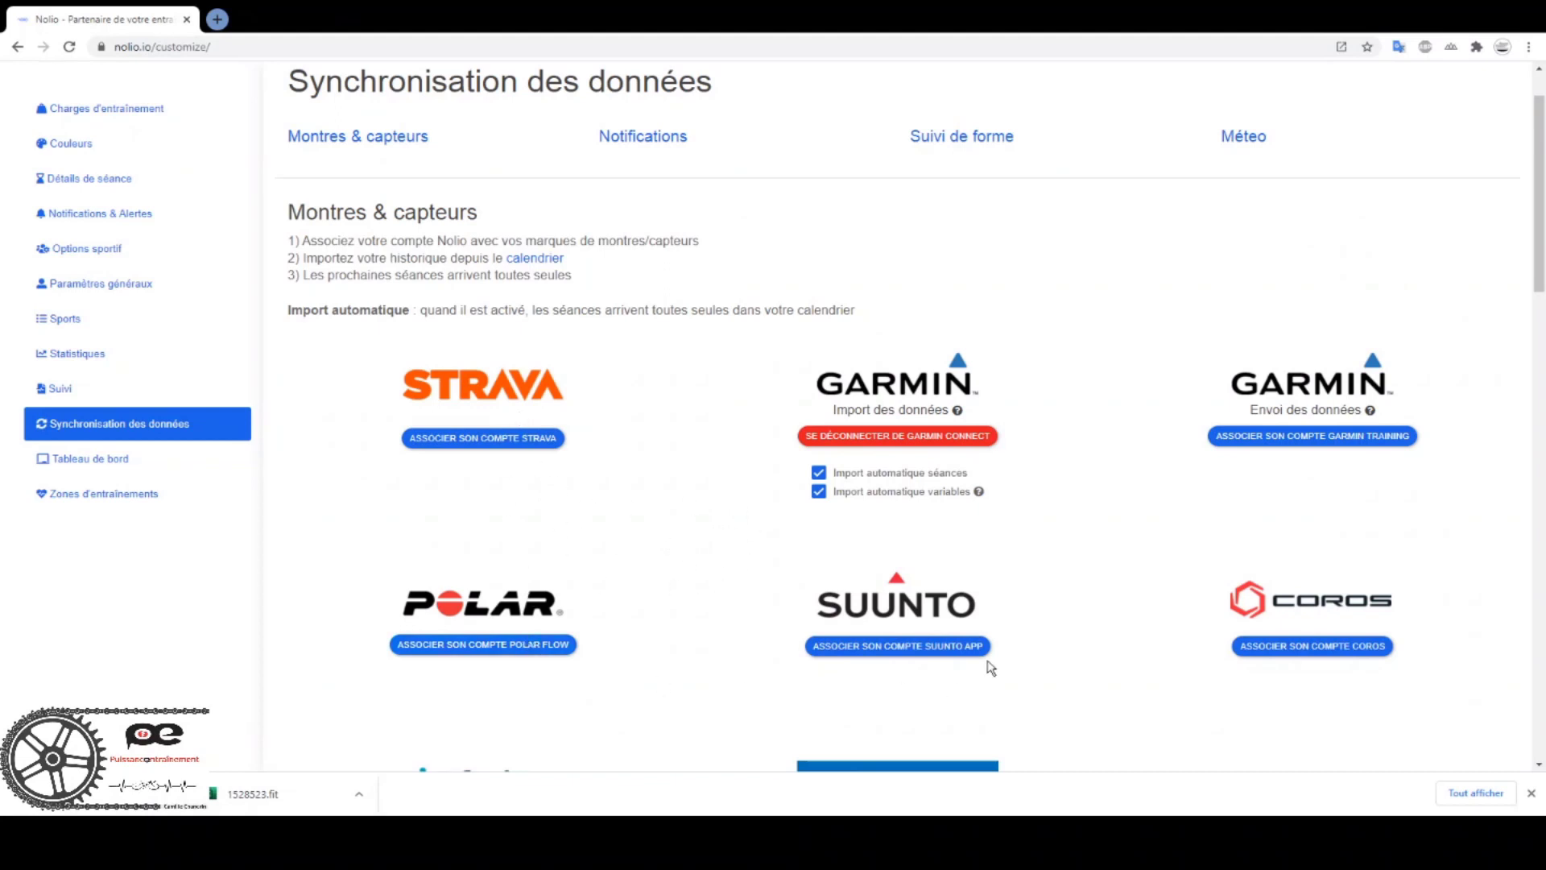
pyautogui.scroll(-3, 1132, 651)
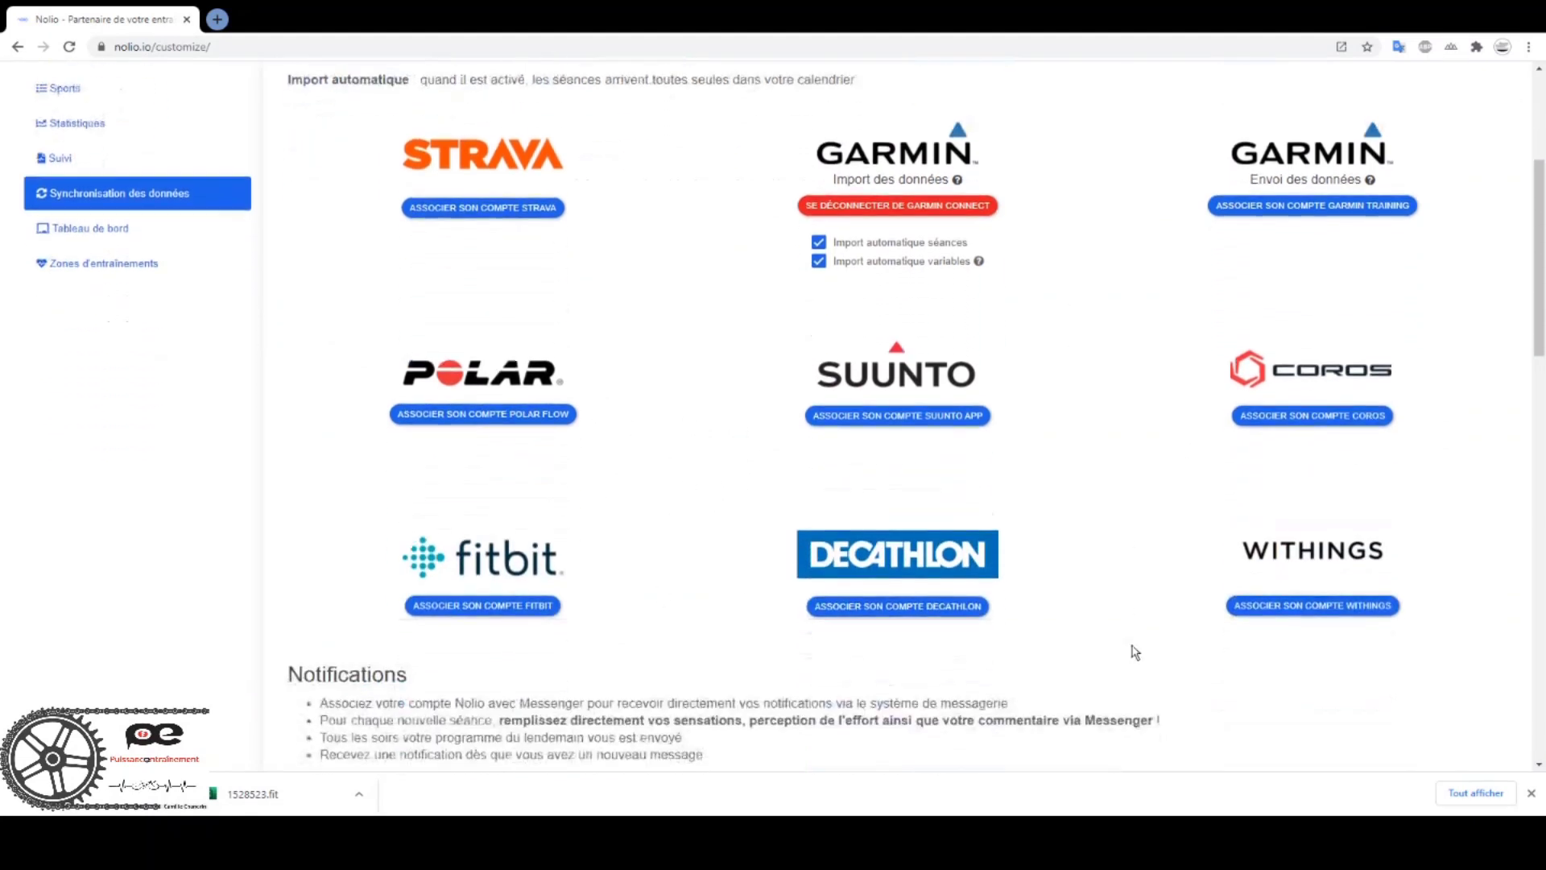
pyautogui.scroll(2, 1132, 650)
pyautogui.scroll(2, 1140, 654)
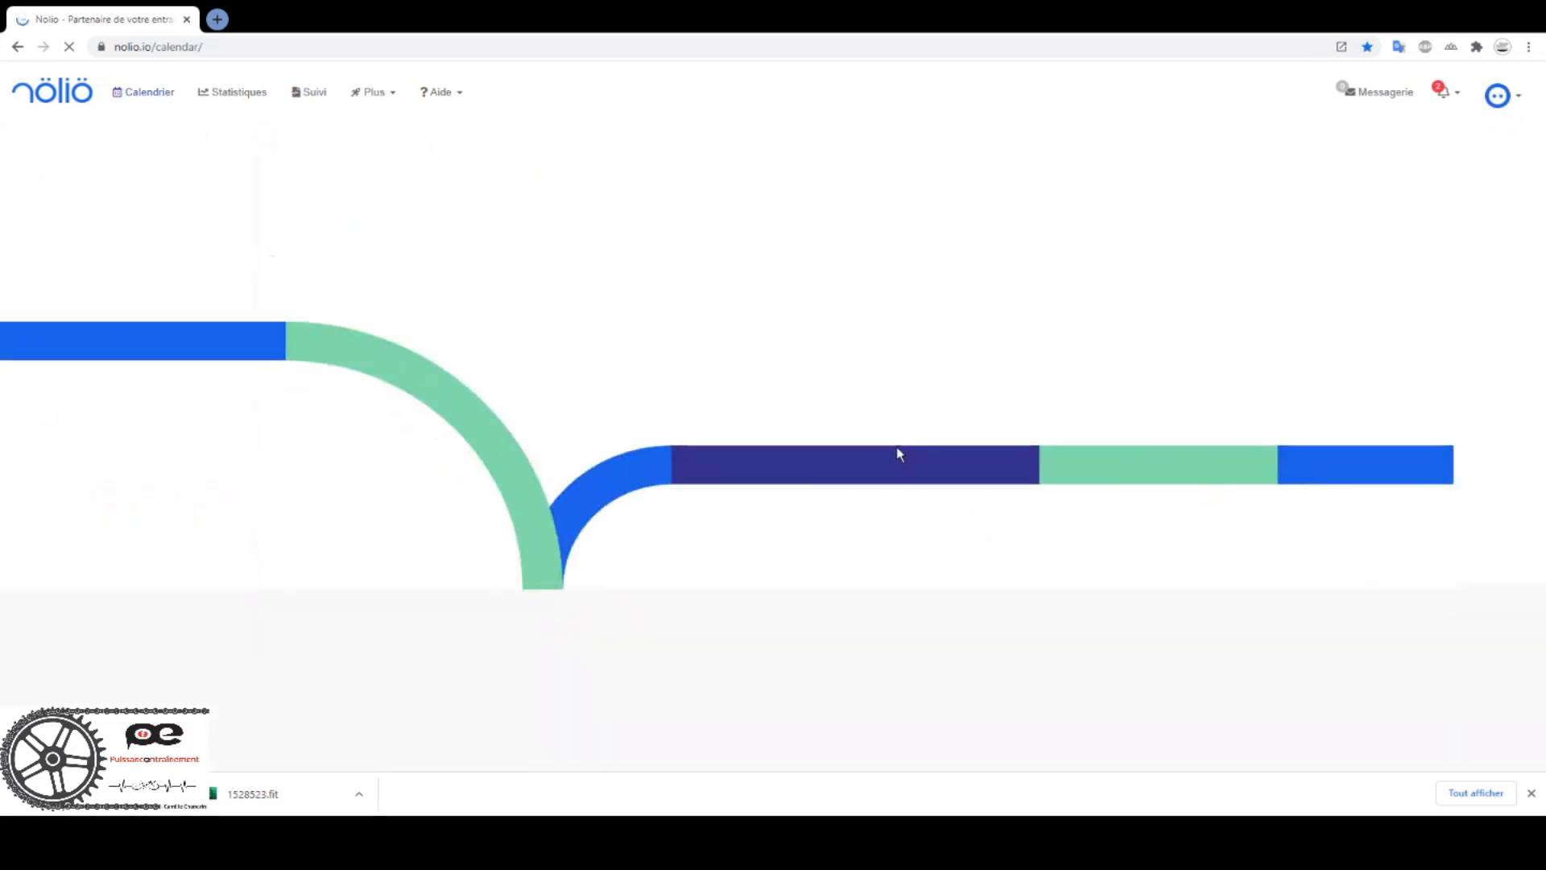
# Open the completed Vélo - Route session of 7 December 2020 and display its detailed analysis.
pyautogui.scroll(-1, 644, 544)
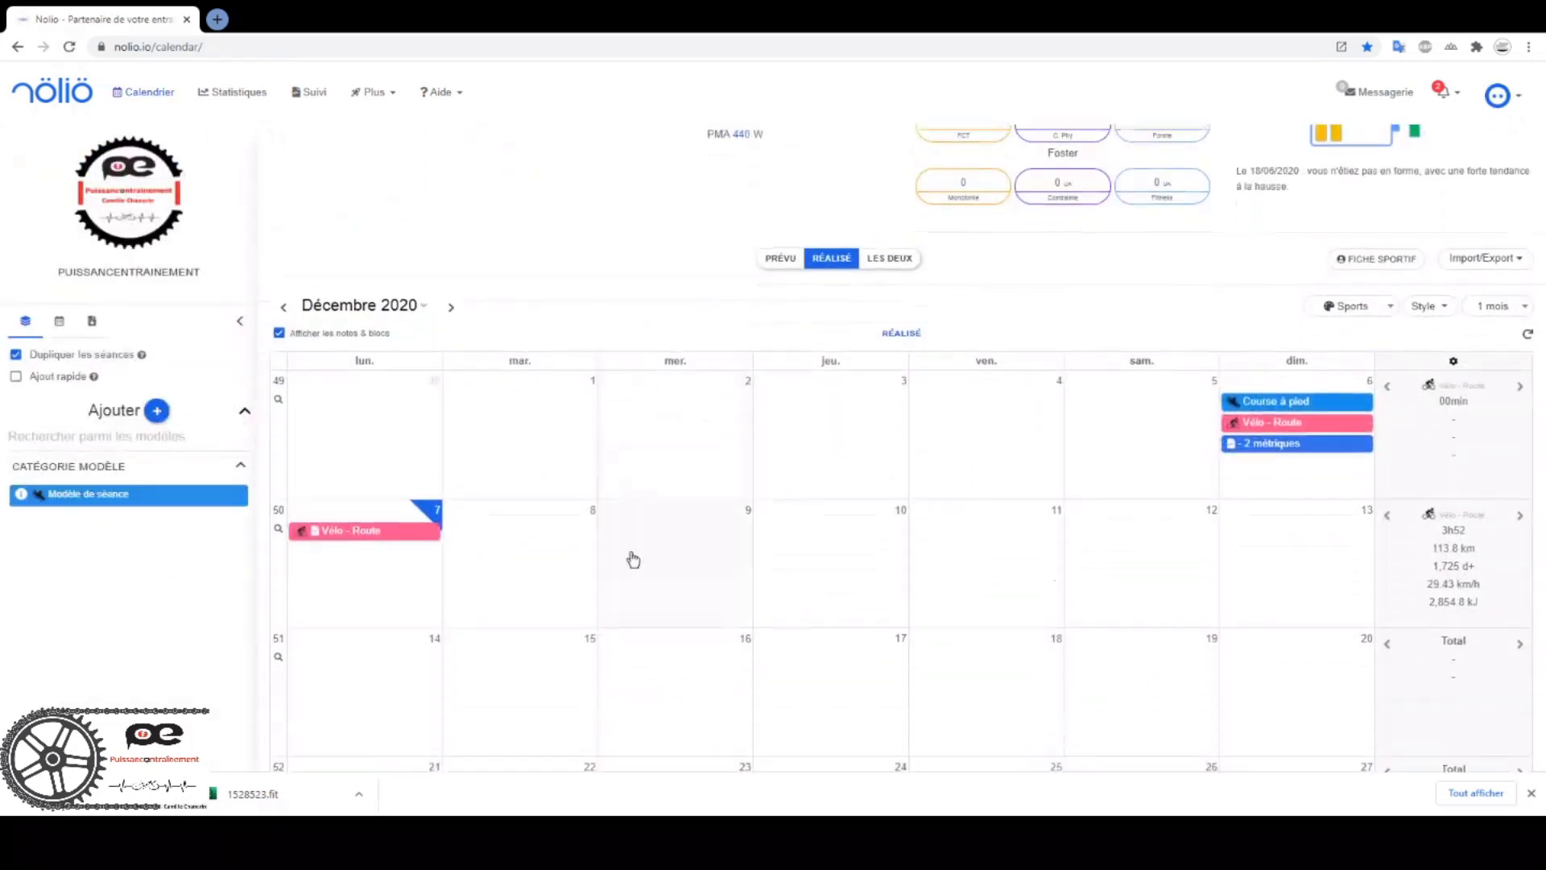
pyautogui.click(392, 530)
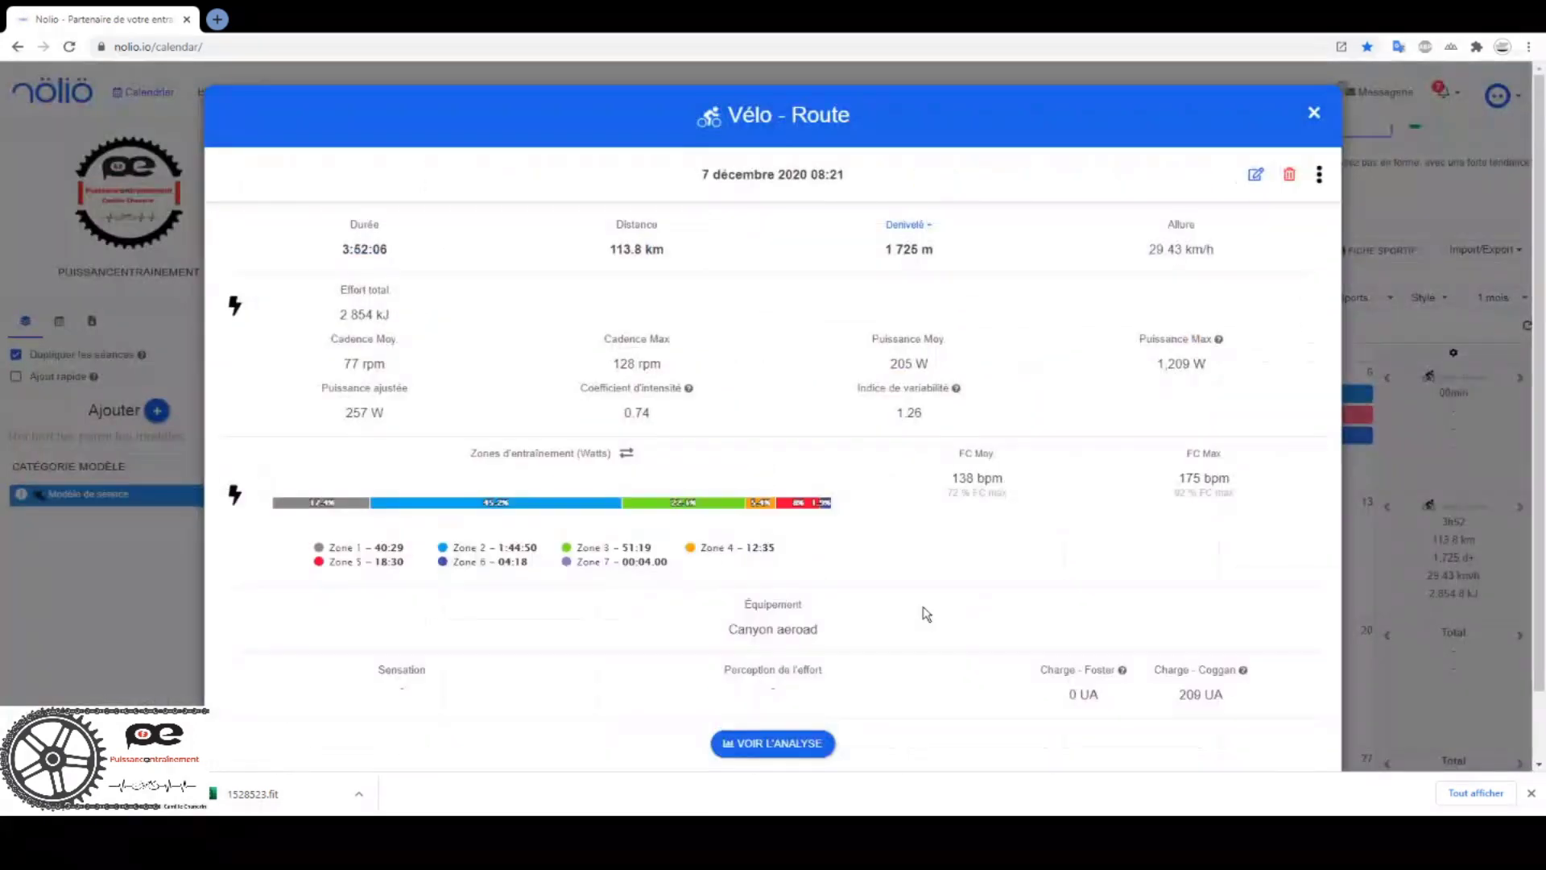
pyautogui.click(788, 745)
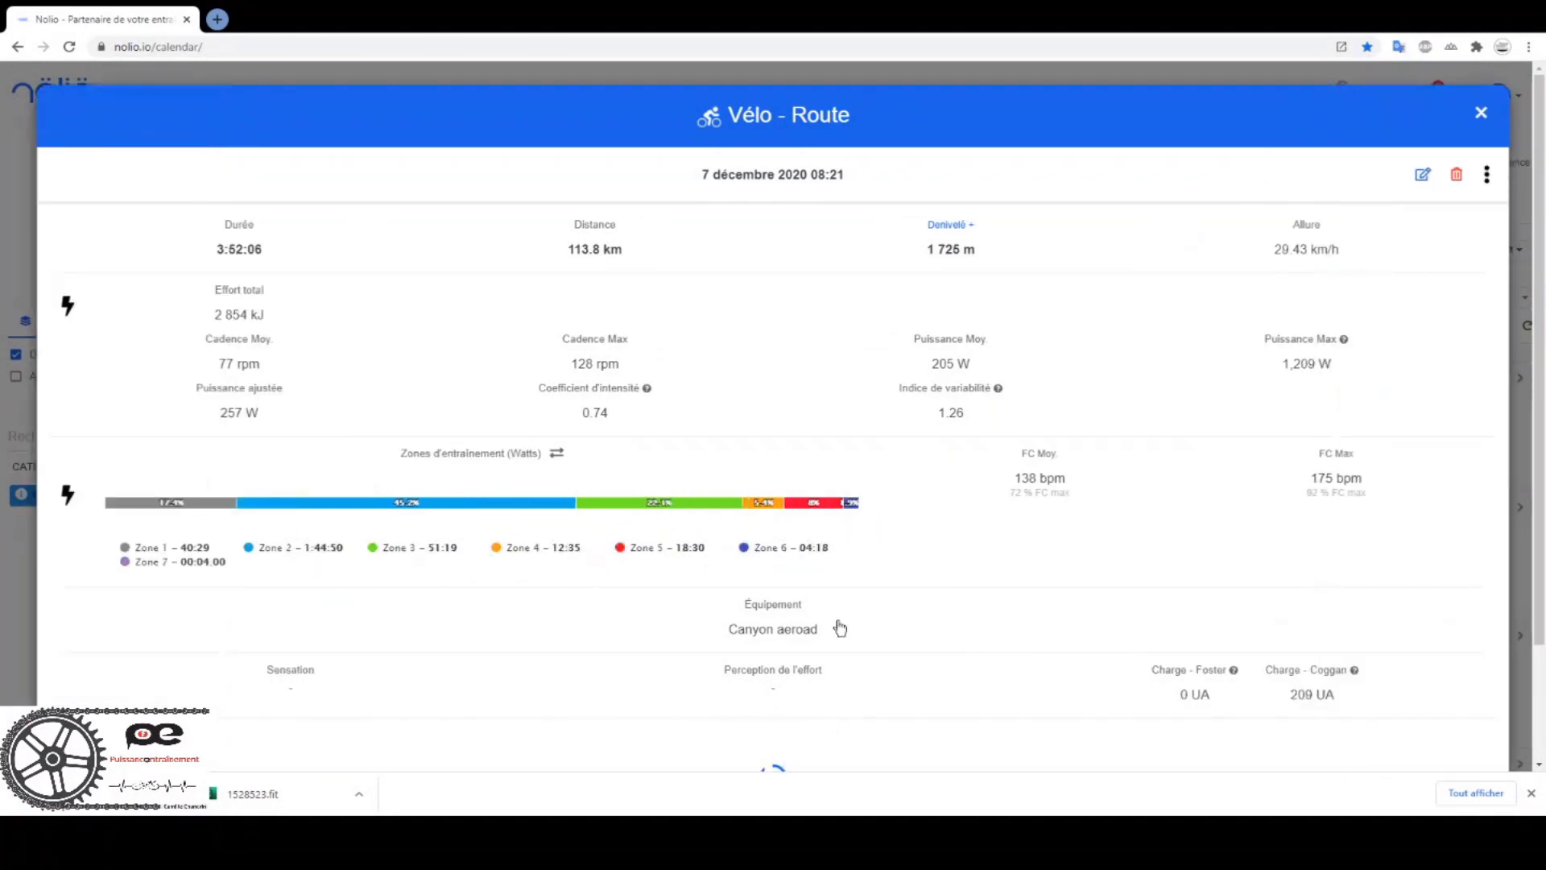
# Examine the ride's heart rate, speed, power, cadence, altitude and Wbal charts with the route map, and close the session.
pyautogui.scroll(-2, 872, 548)
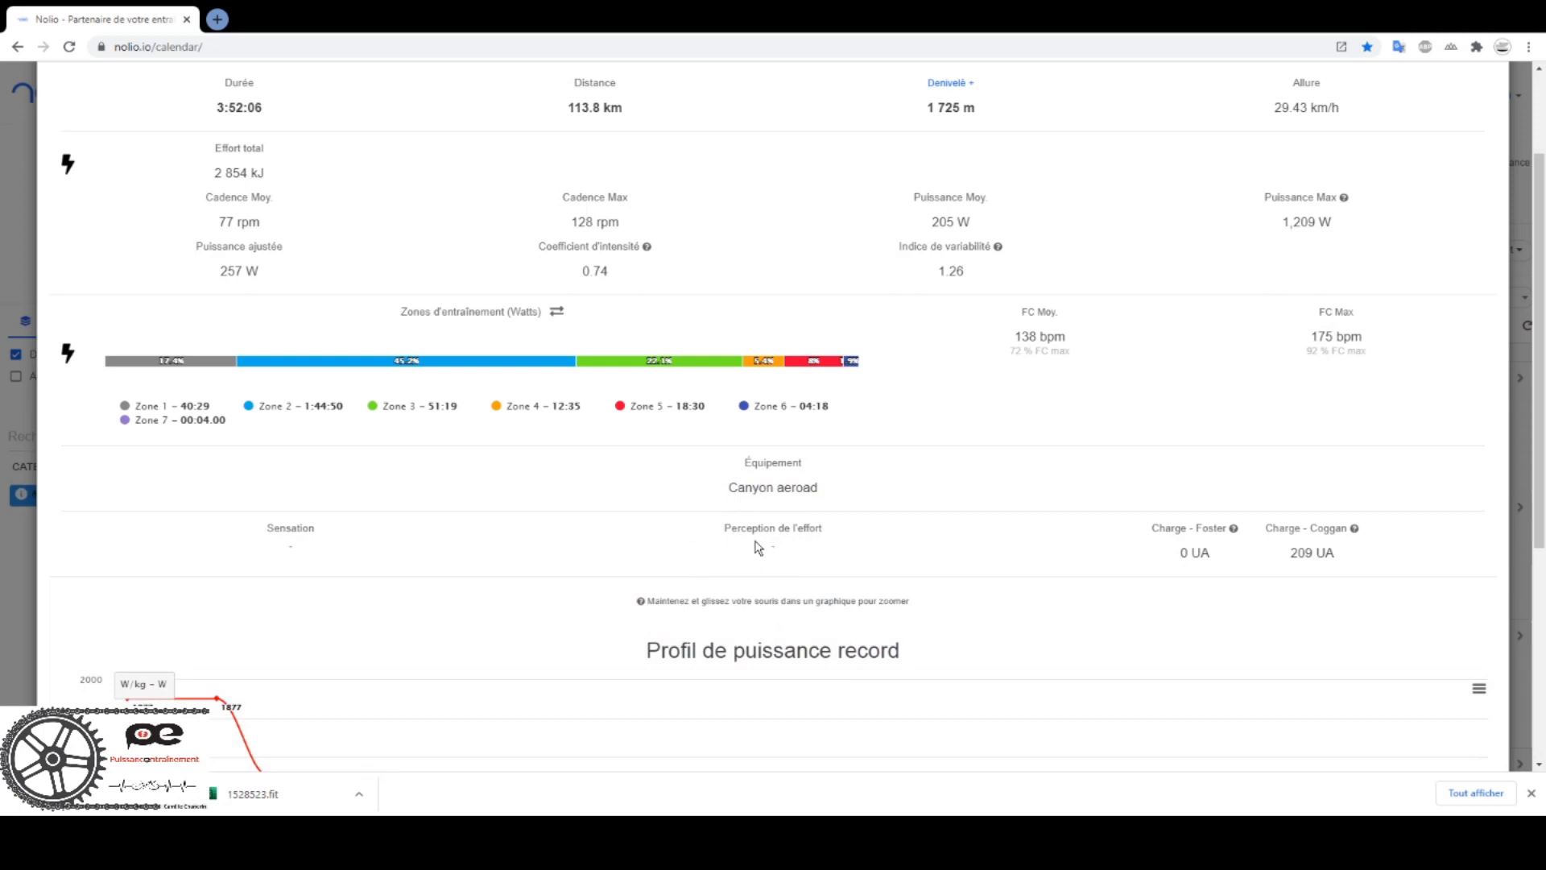
pyautogui.scroll(-2, 758, 548)
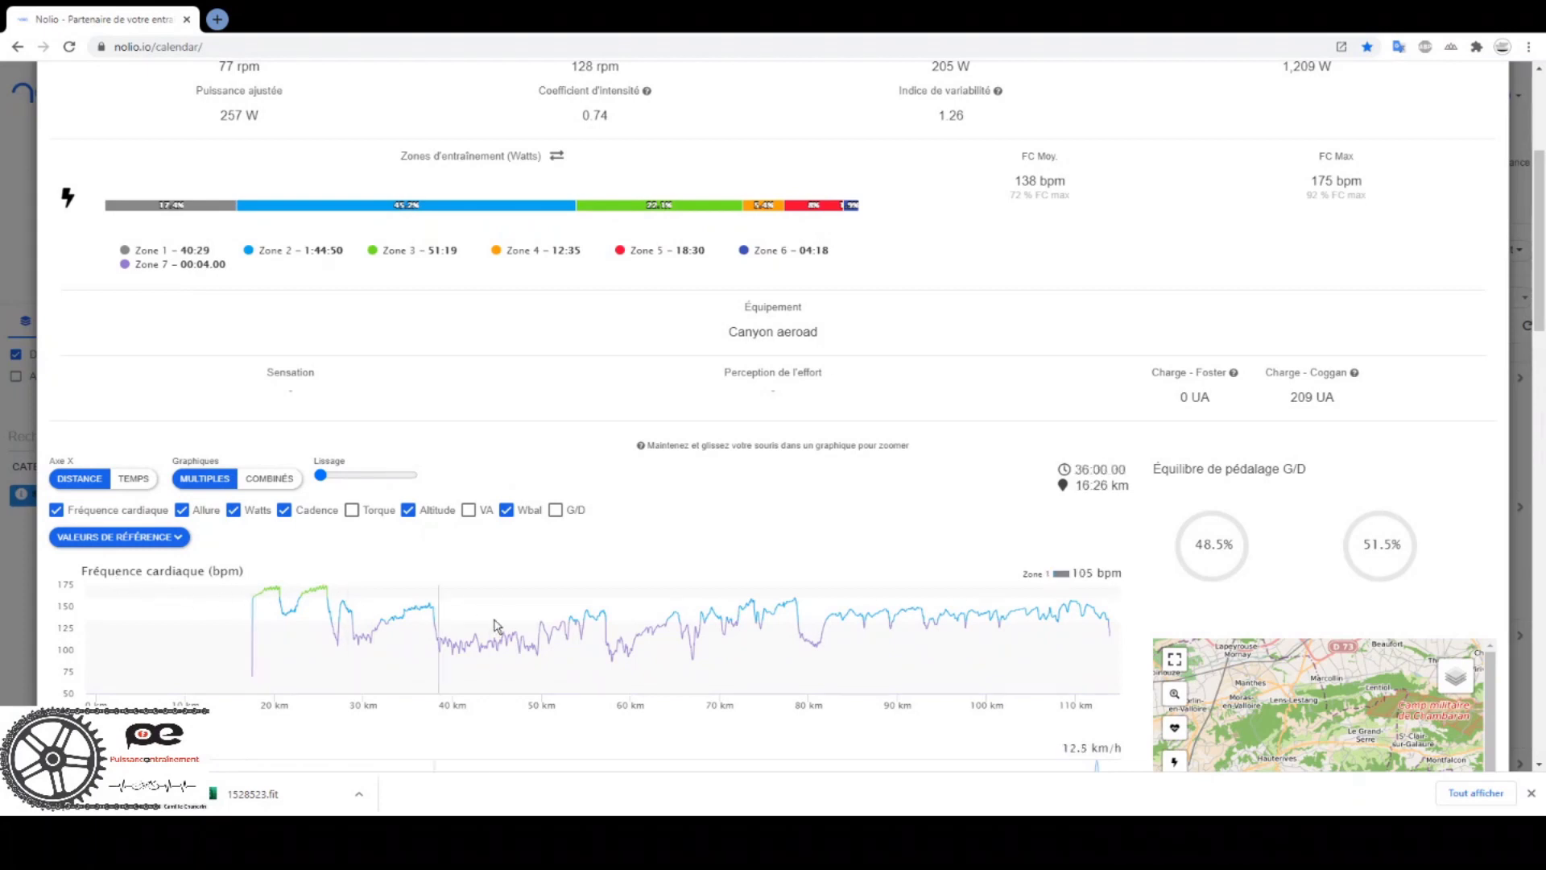
pyautogui.scroll(-1, 818, 642)
pyautogui.scroll(-2, 303, 584)
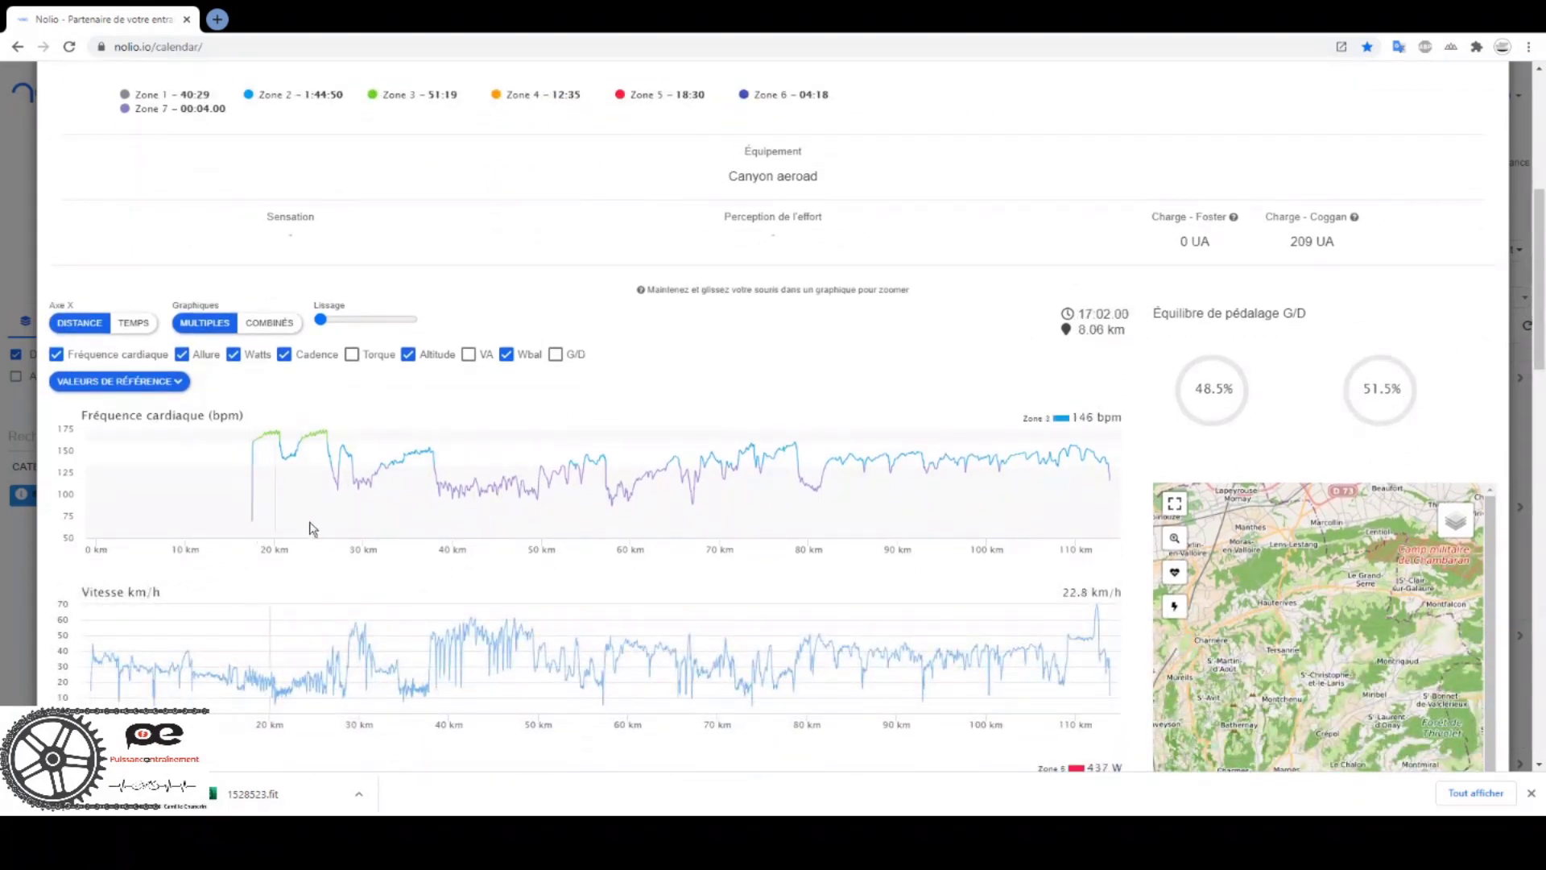
pyautogui.scroll(-2, 304, 545)
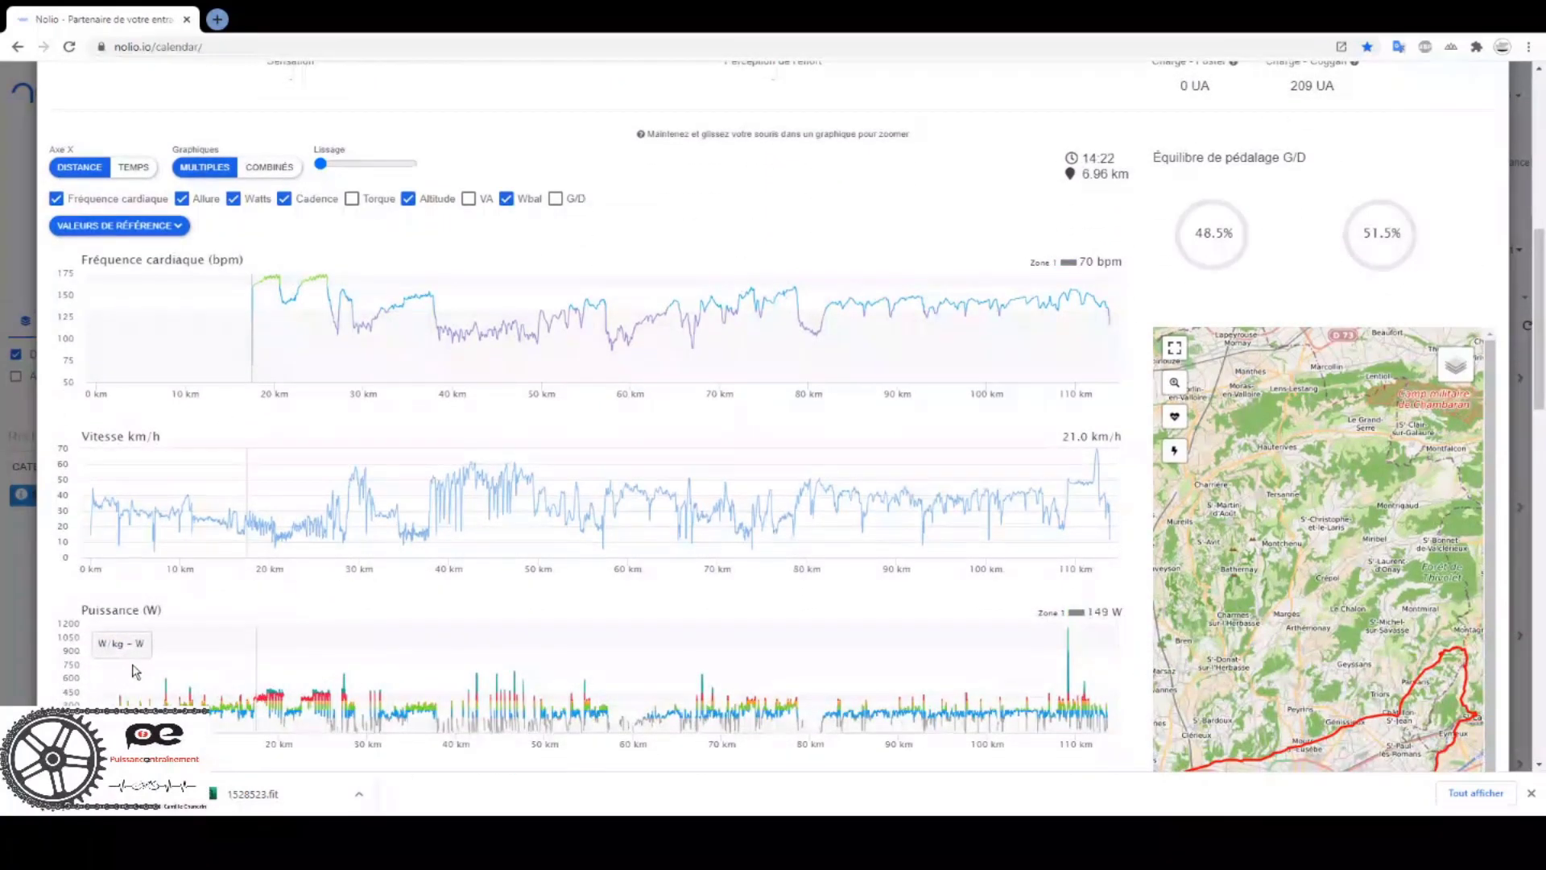
pyautogui.scroll(-3, 124, 669)
pyautogui.scroll(-2, 245, 620)
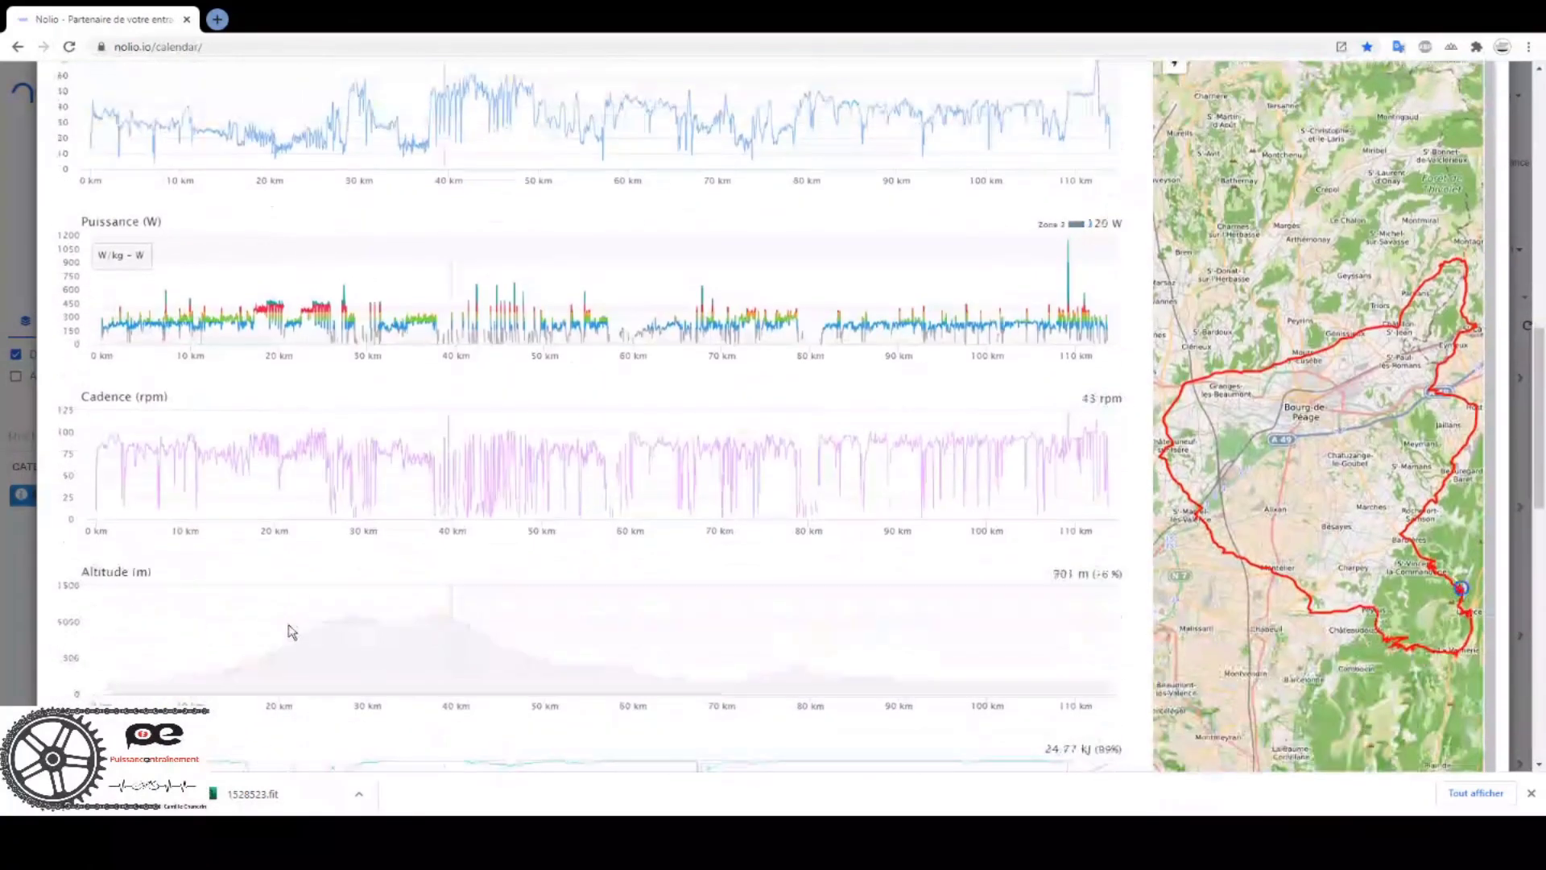
pyautogui.scroll(-2, 251, 618)
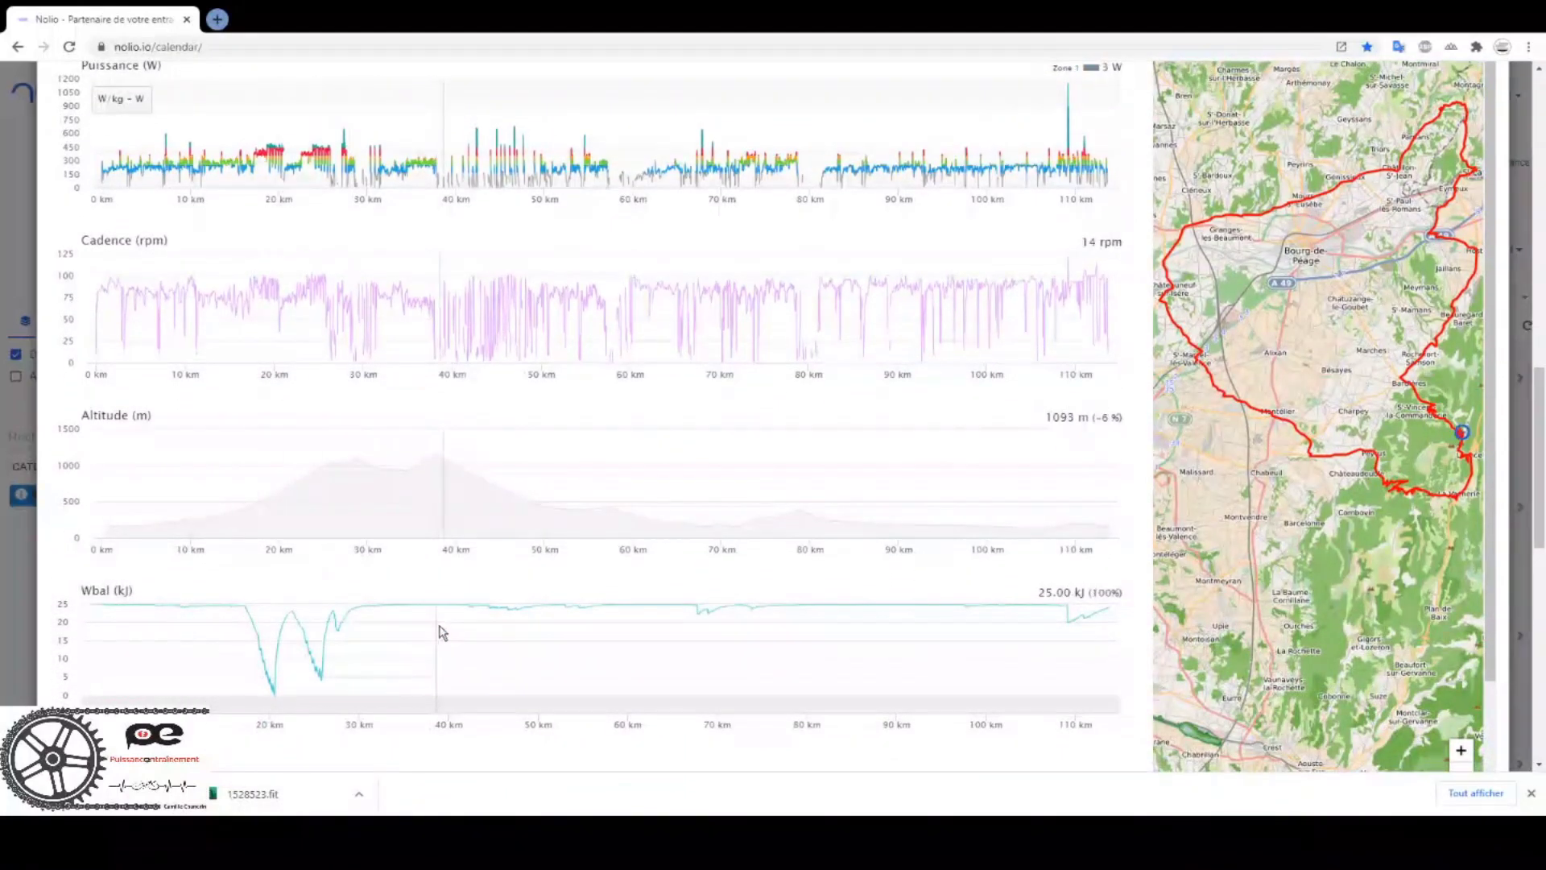
pyautogui.scroll(3, 435, 632)
pyautogui.scroll(5, 433, 635)
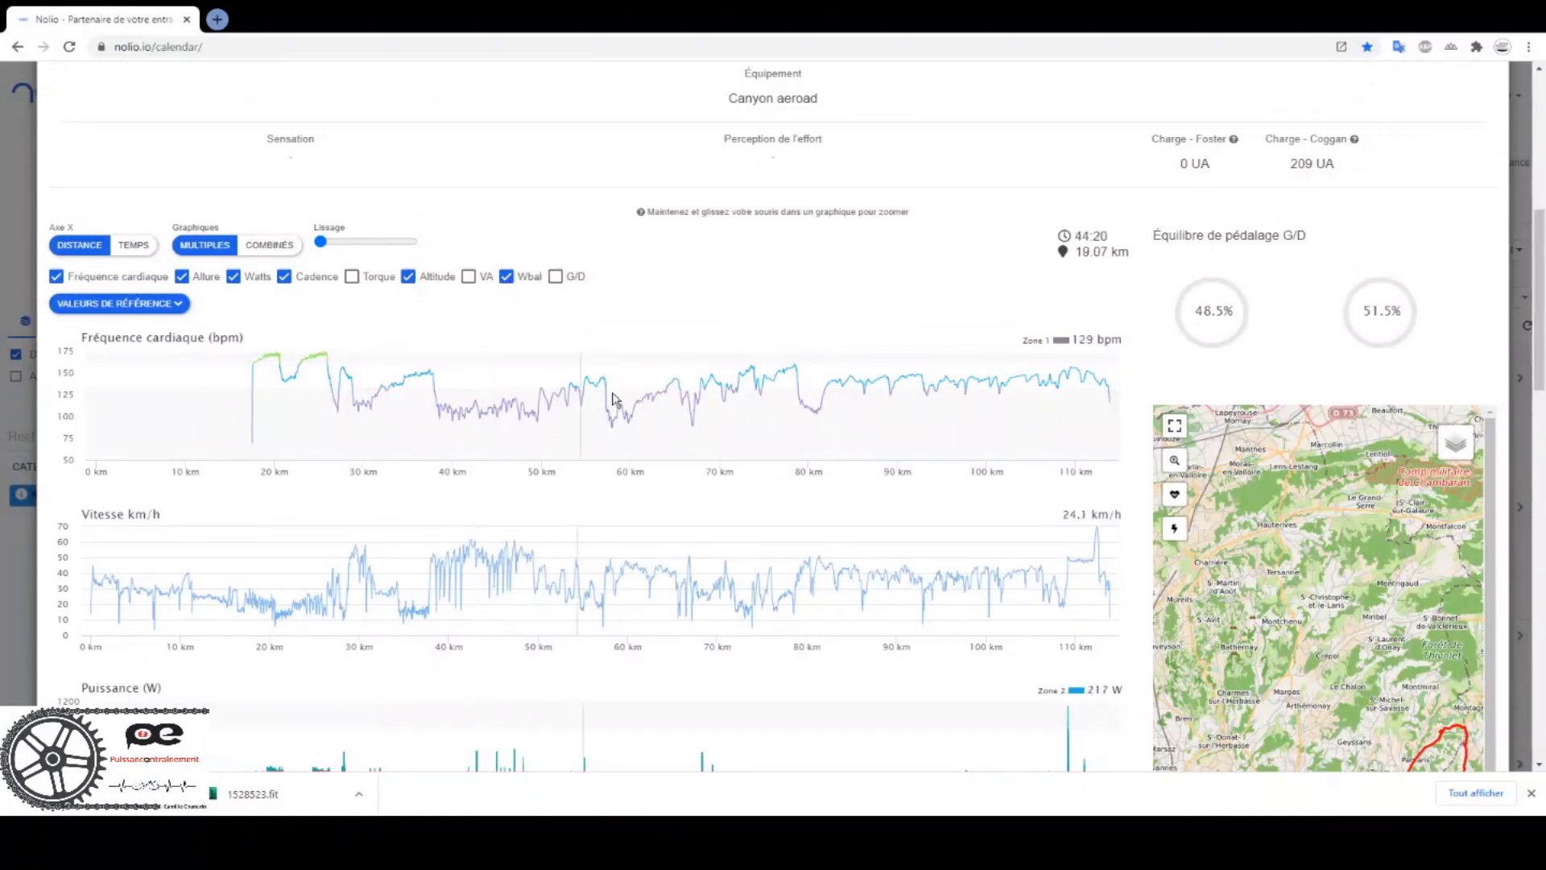
pyautogui.scroll(6, 614, 398)
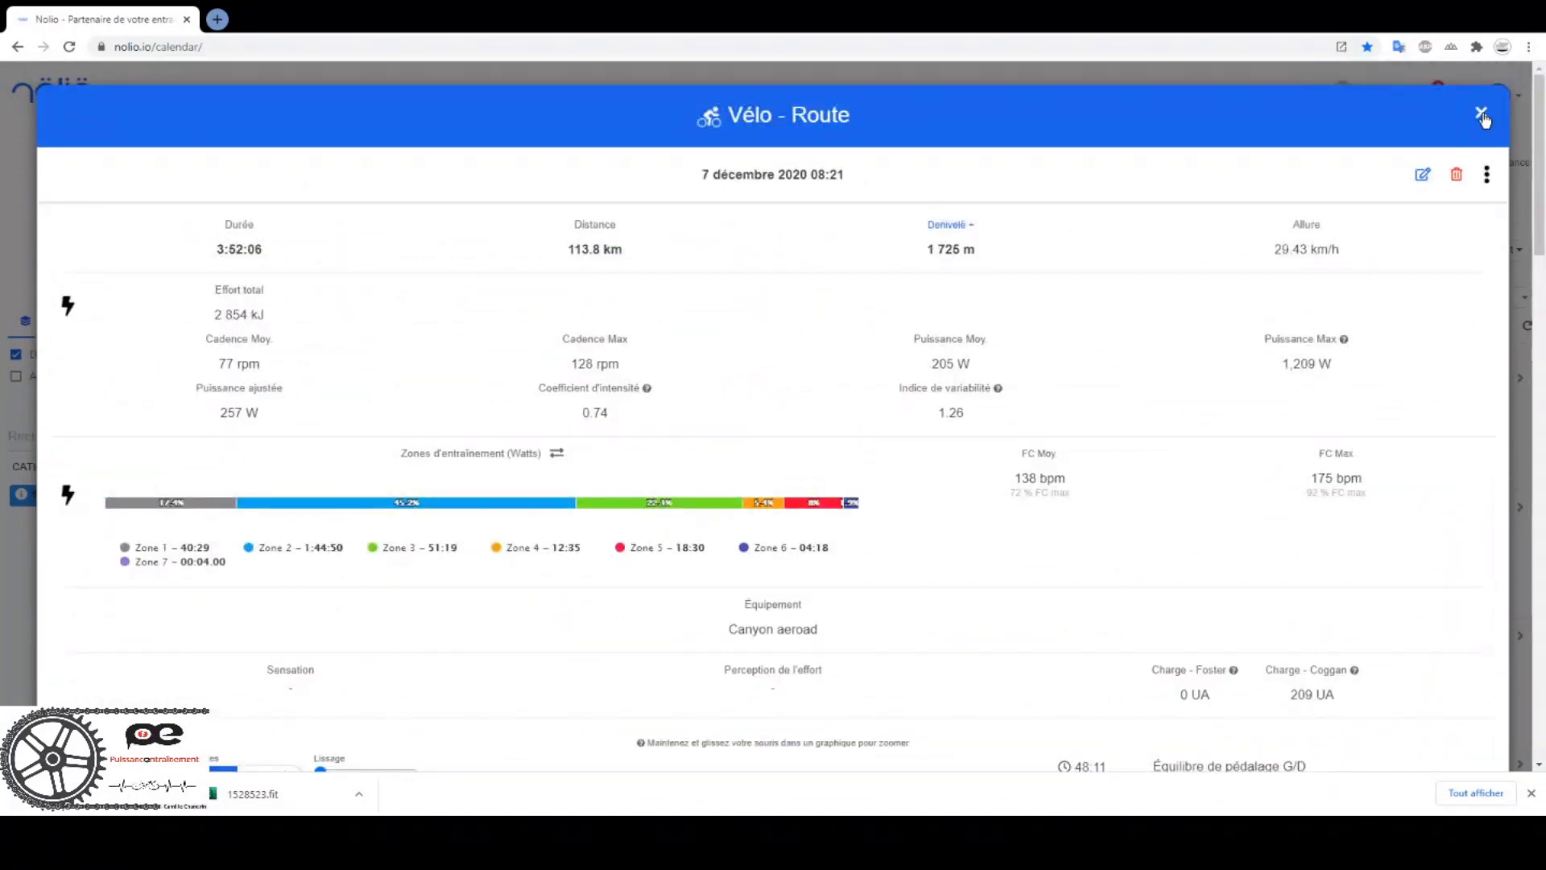
pyautogui.click(1483, 117)
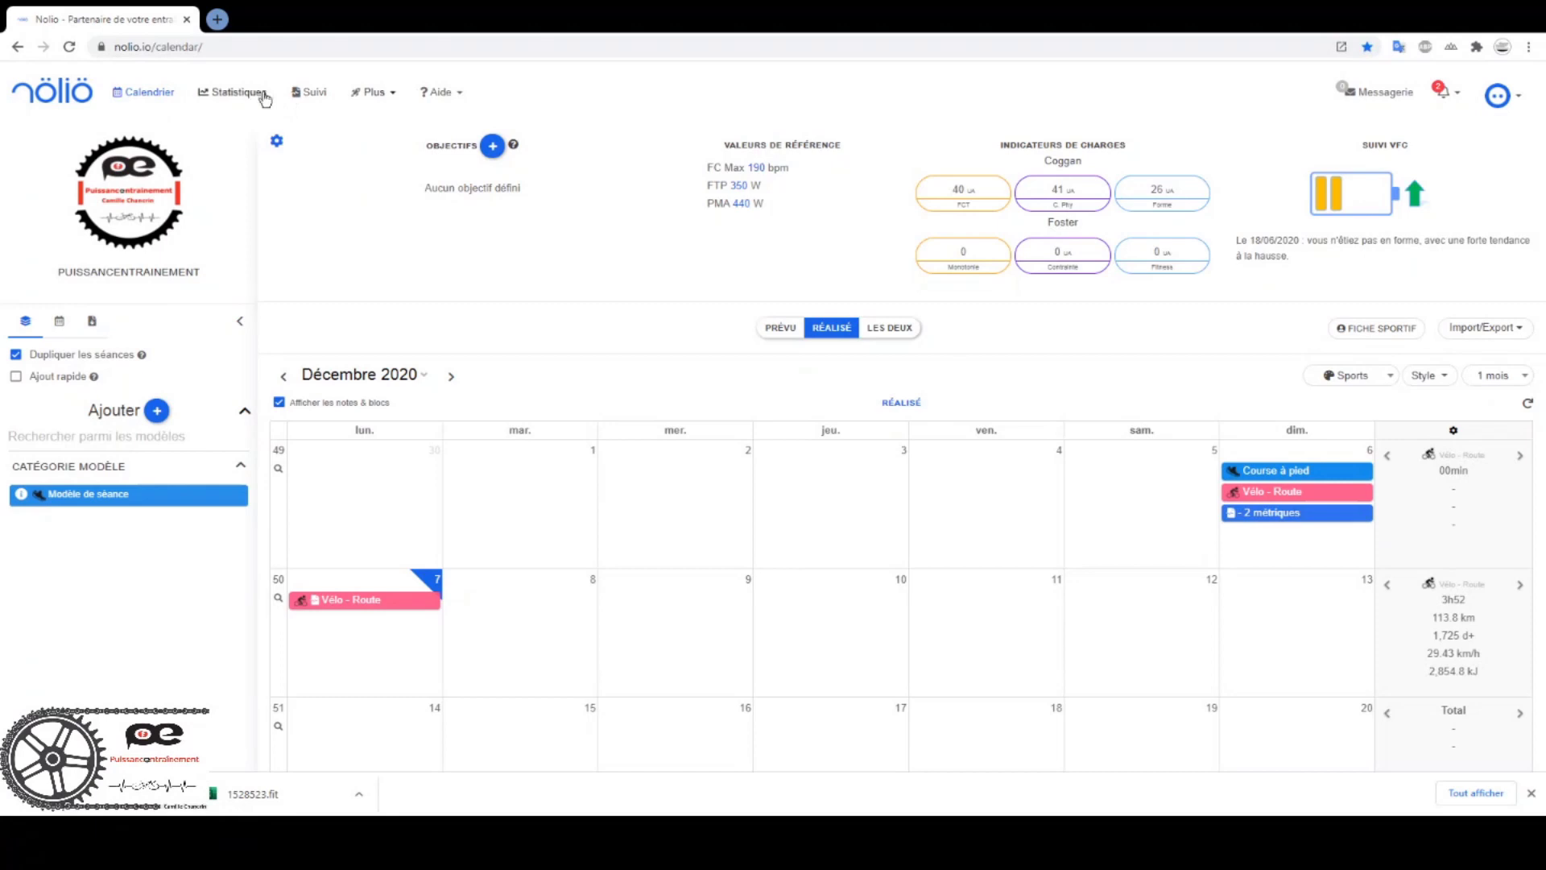
# Open the Performance metrics in the athlete's Suivi section.
pyautogui.click(304, 97)
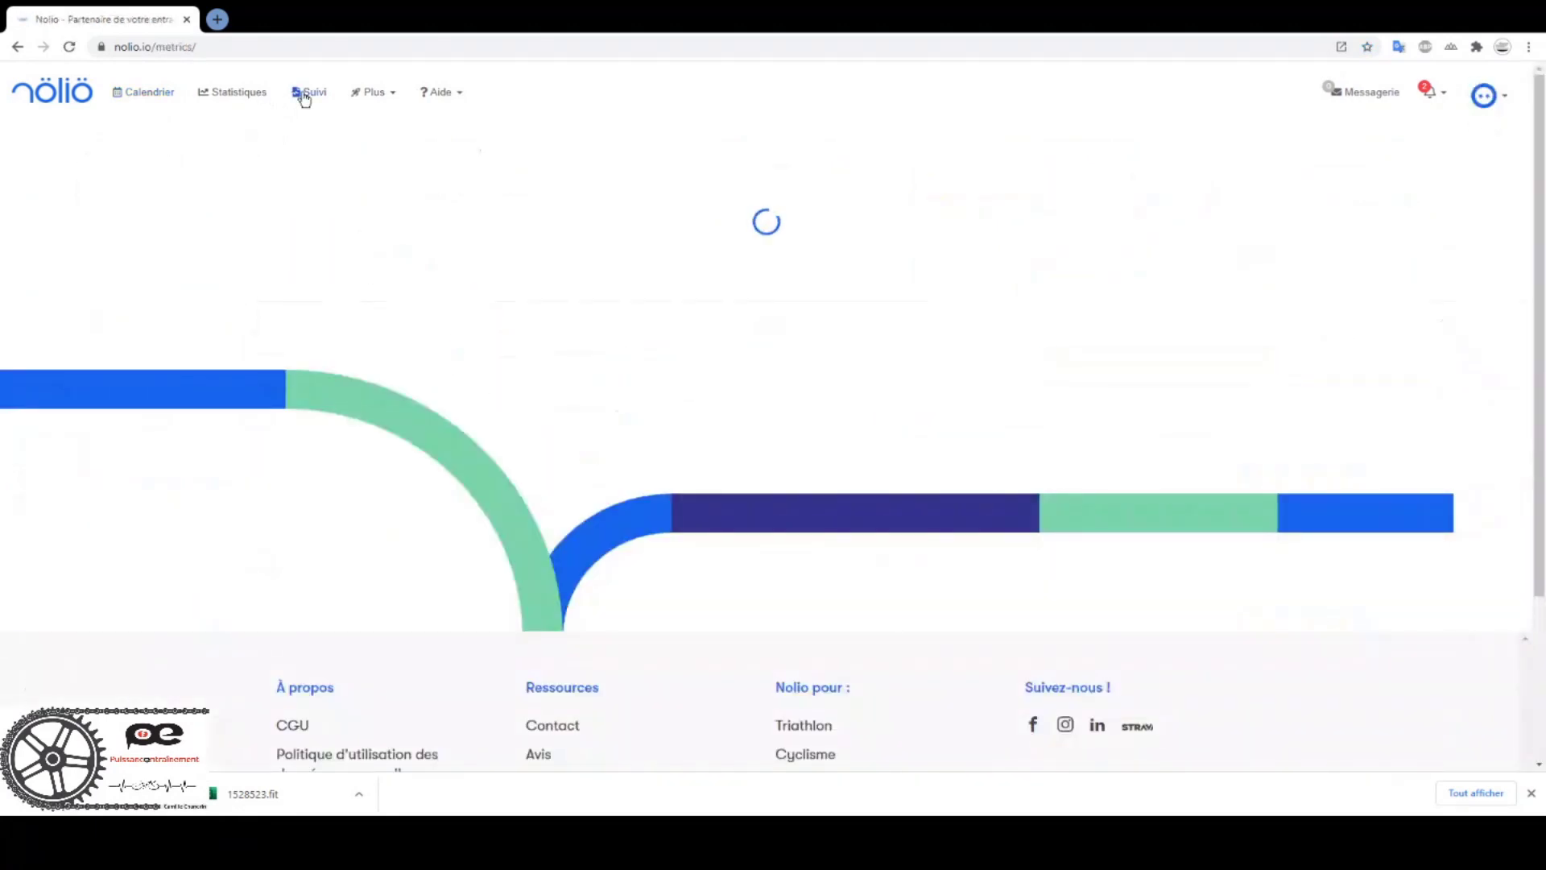
pyautogui.click(969, 148)
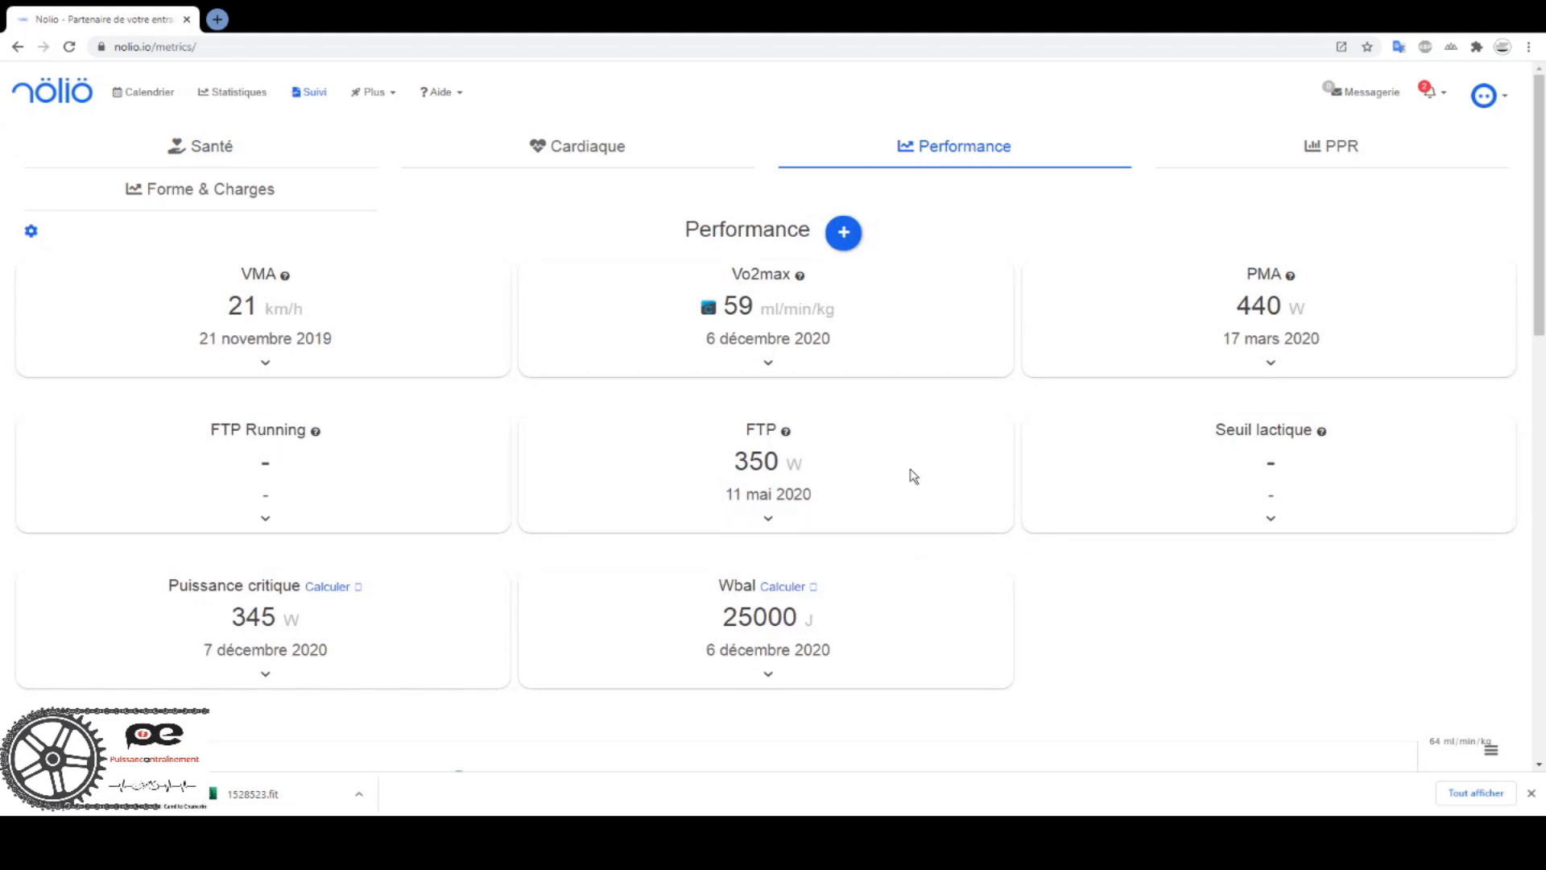
# Start a new performance metric, try the PMA and Puissance critique types, and close the form without saving.
pyautogui.click(845, 233)
pyautogui.click(693, 219)
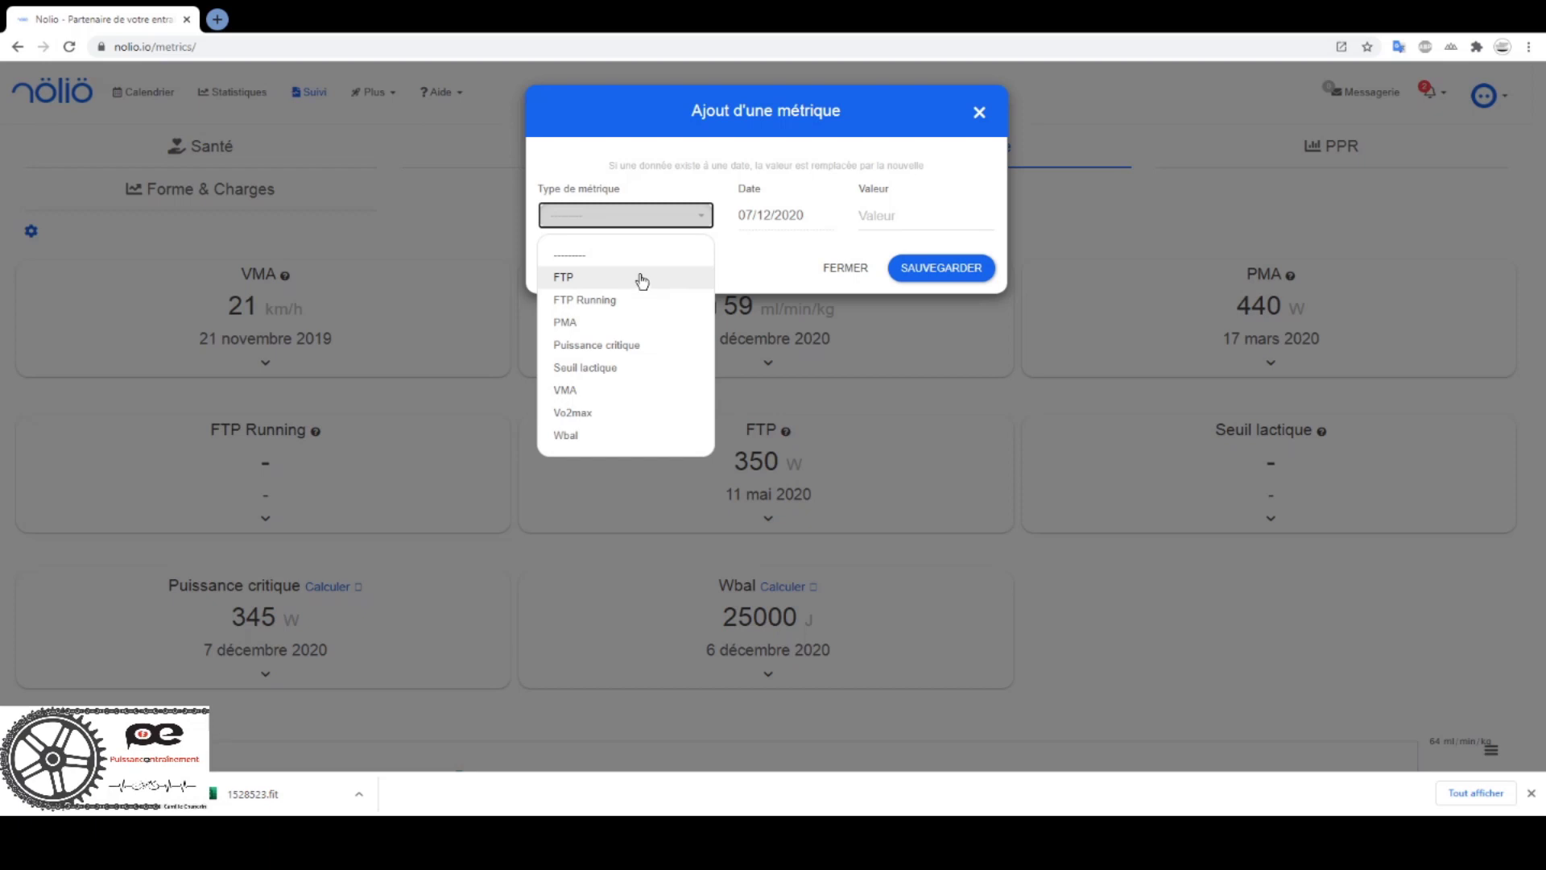
pyautogui.click(639, 326)
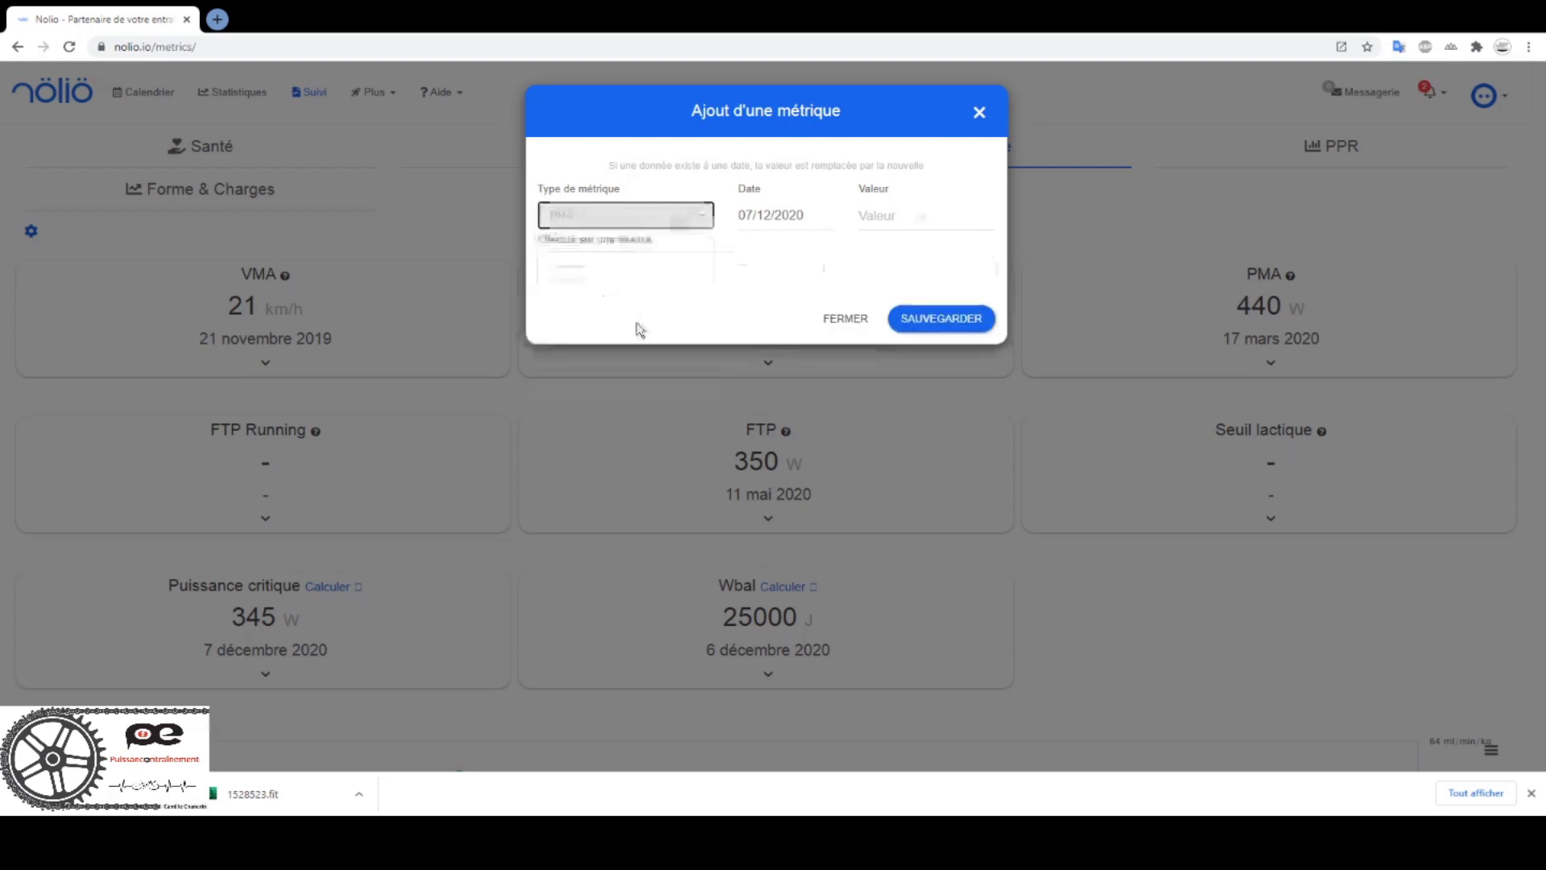
pyautogui.click(666, 216)
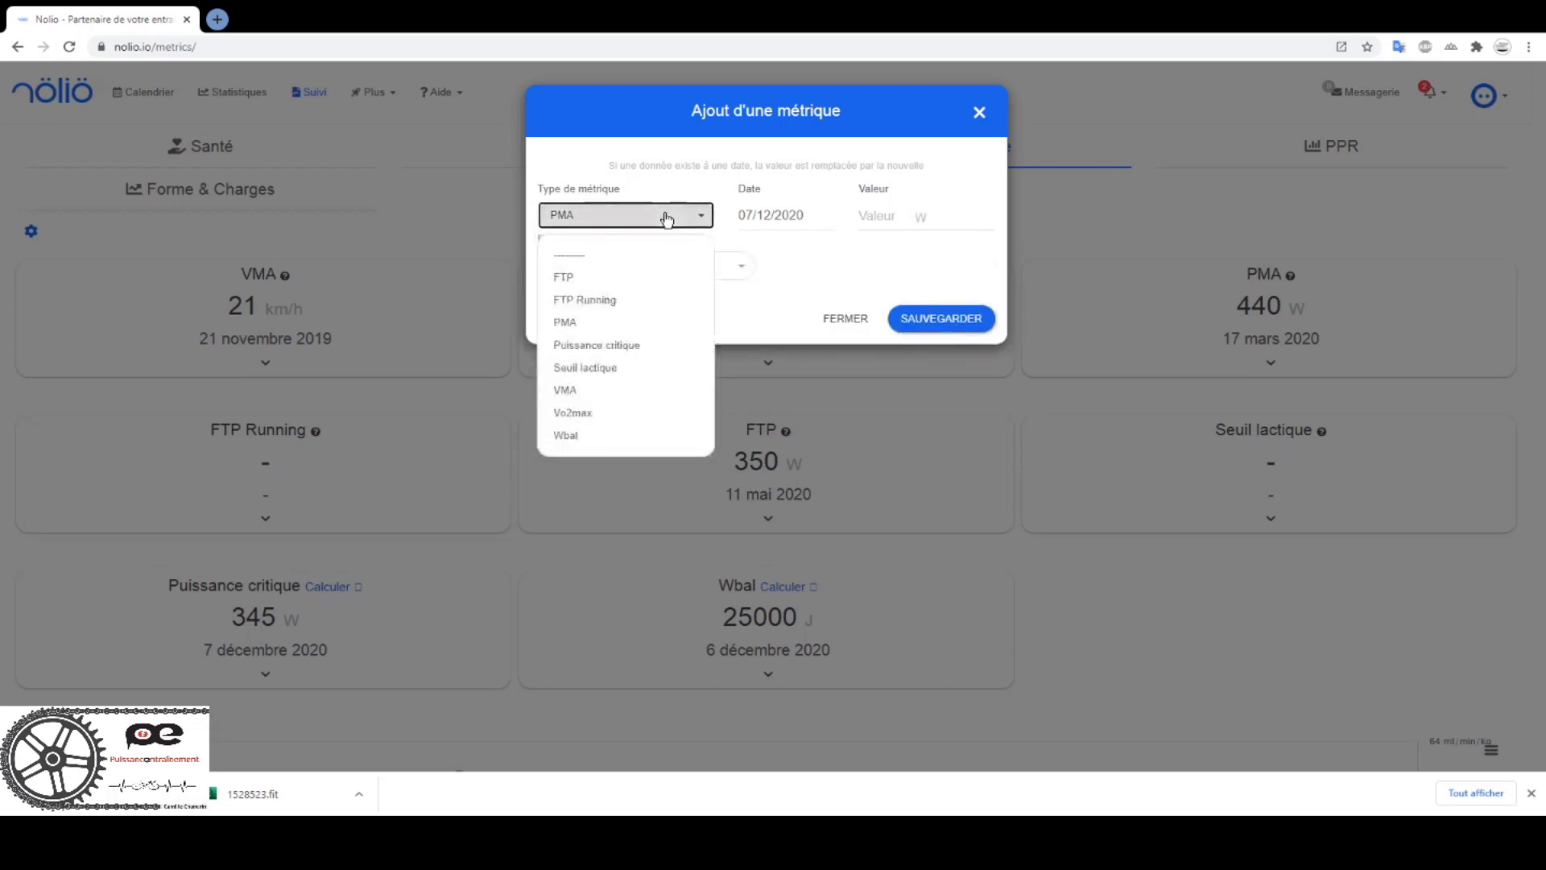
pyautogui.click(637, 348)
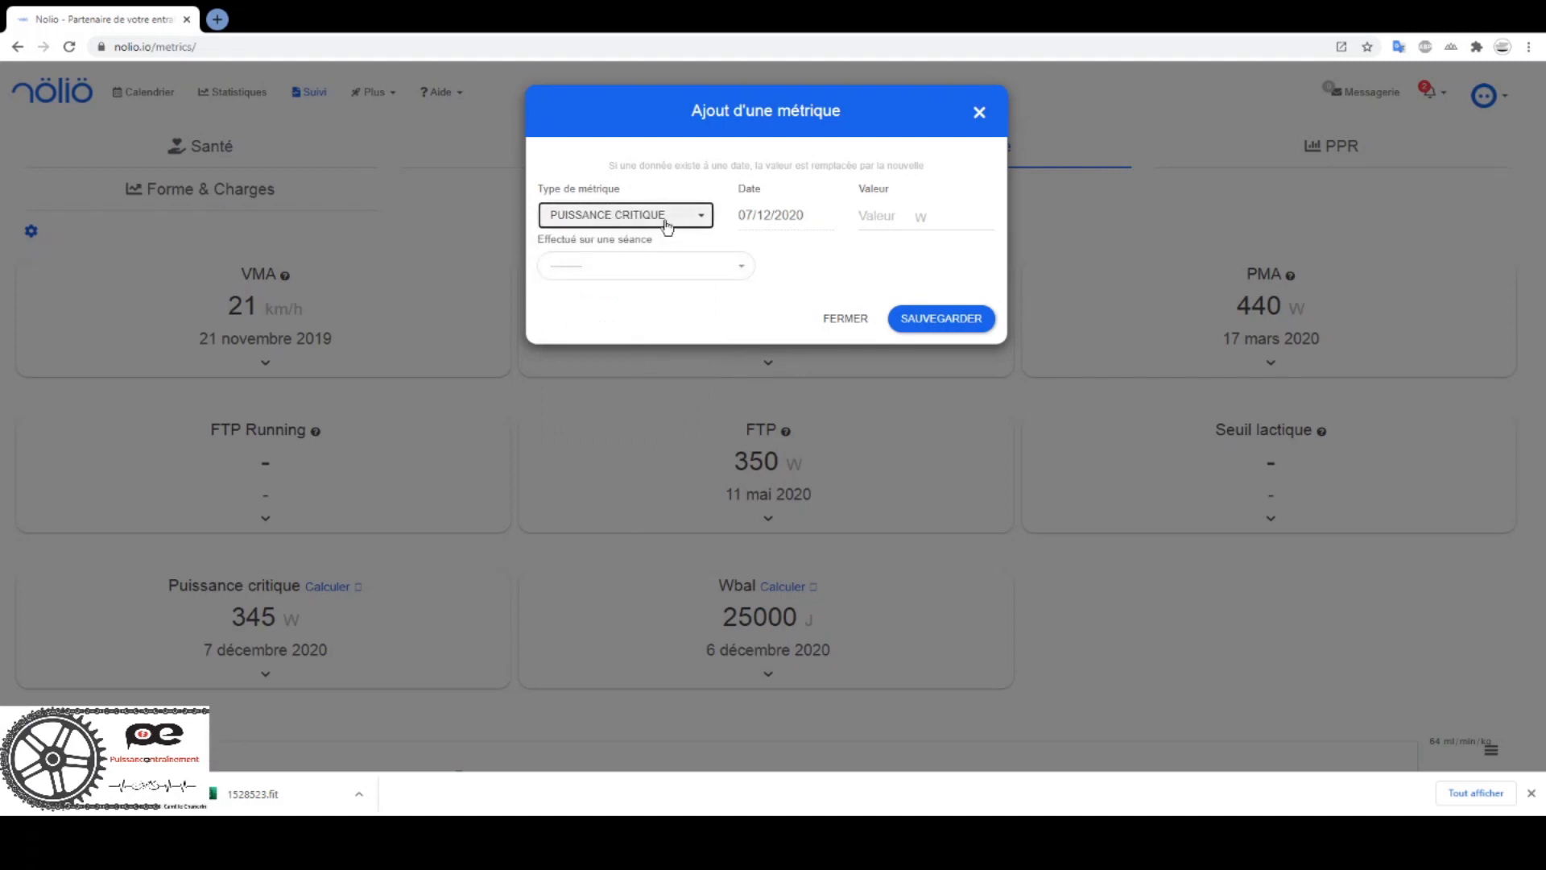
pyautogui.click(977, 117)
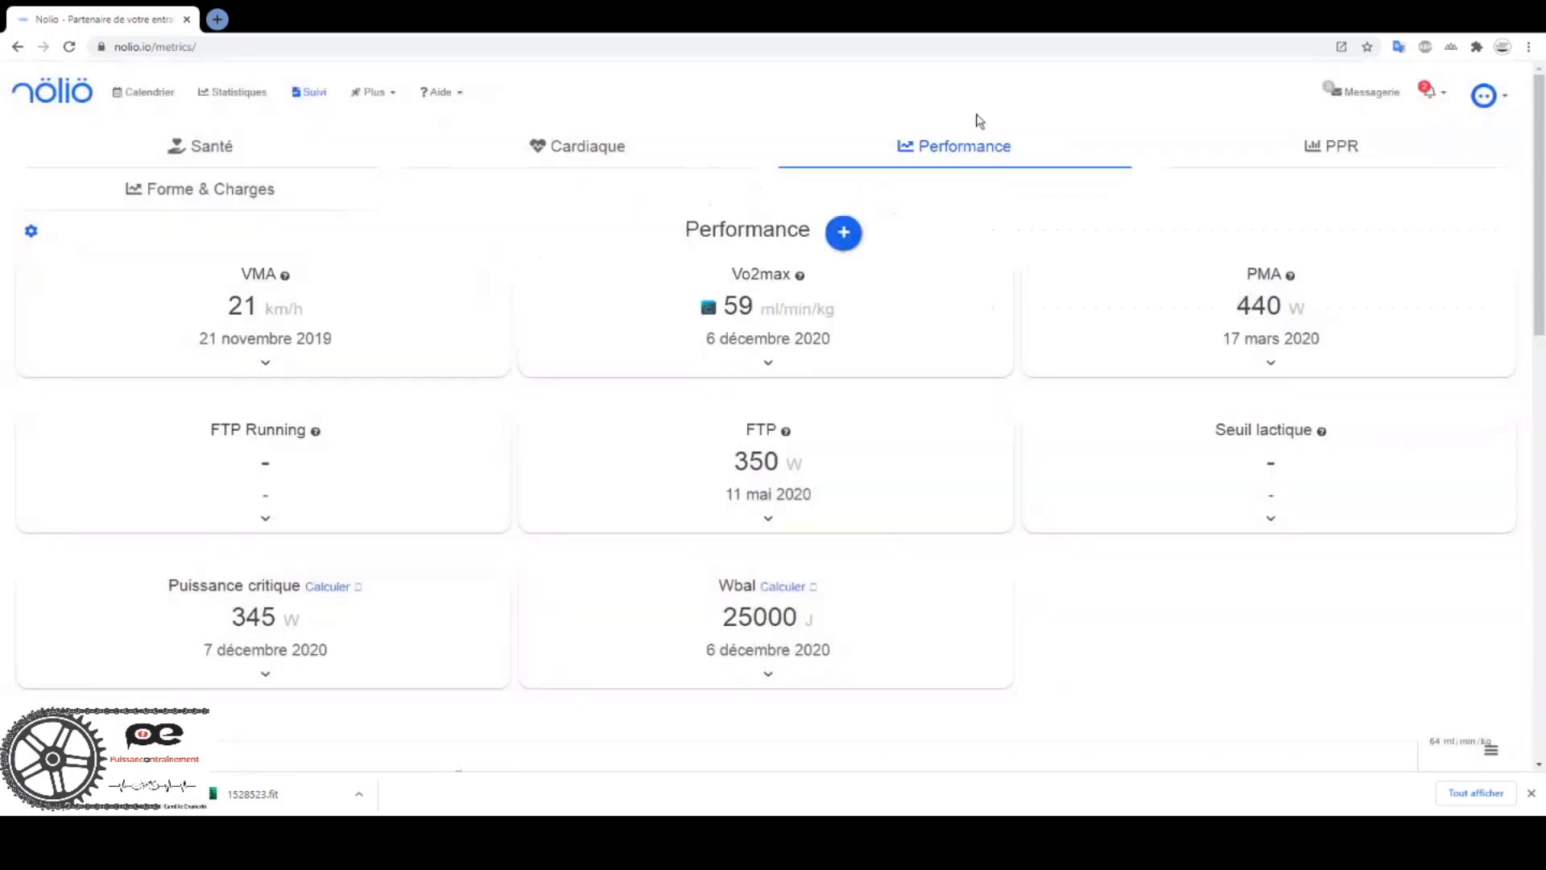
# Examine the Puissance critique and Wbal cards and the performance history chart.
pyautogui.scroll(-1, 801, 580)
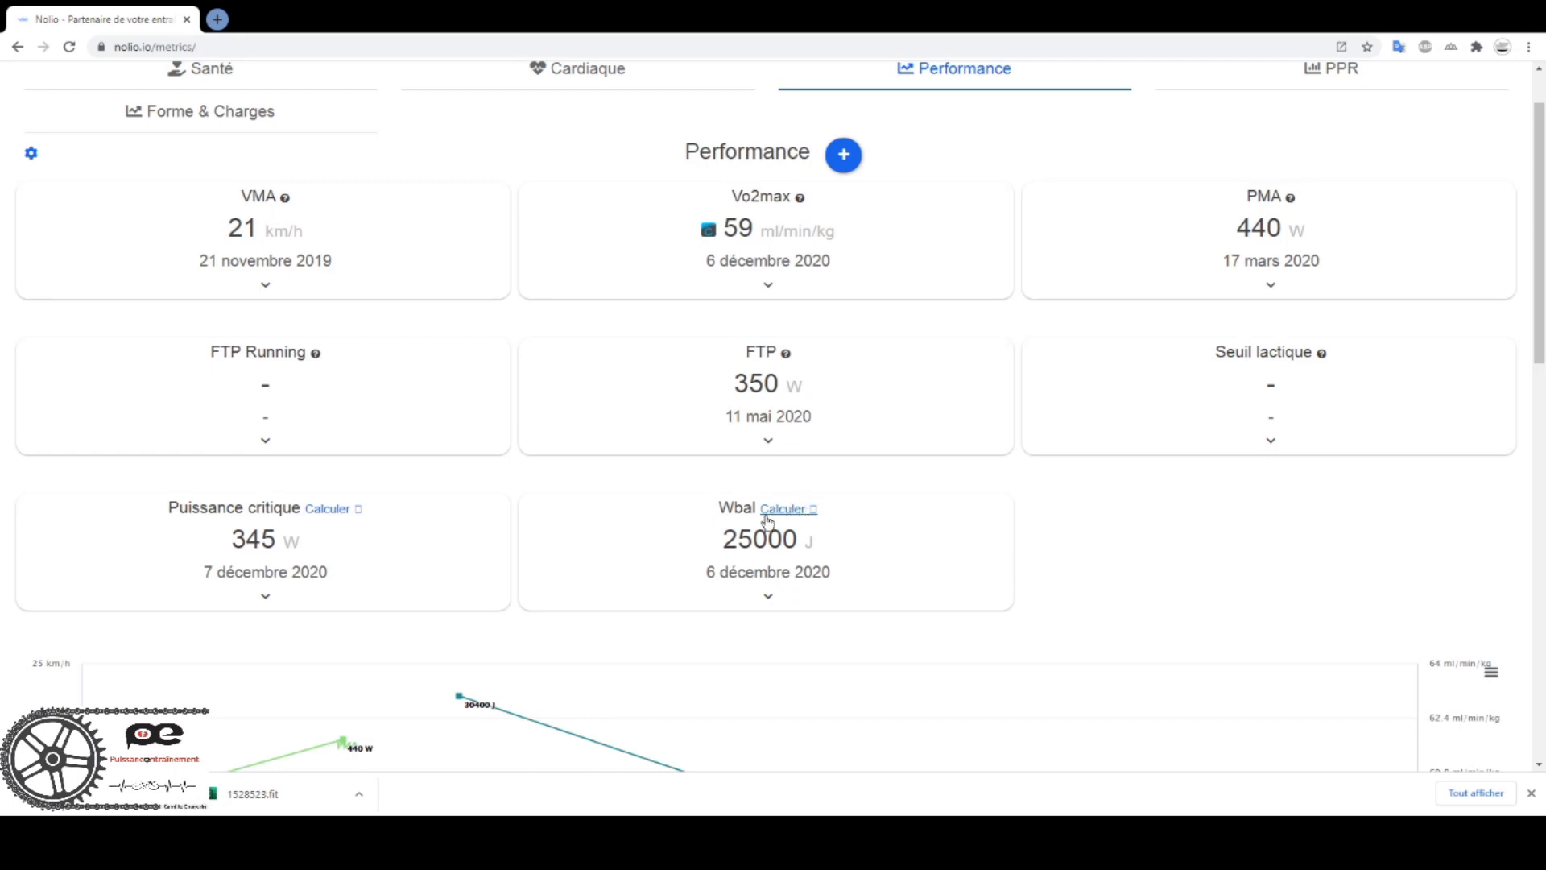
pyautogui.scroll(-3, 769, 523)
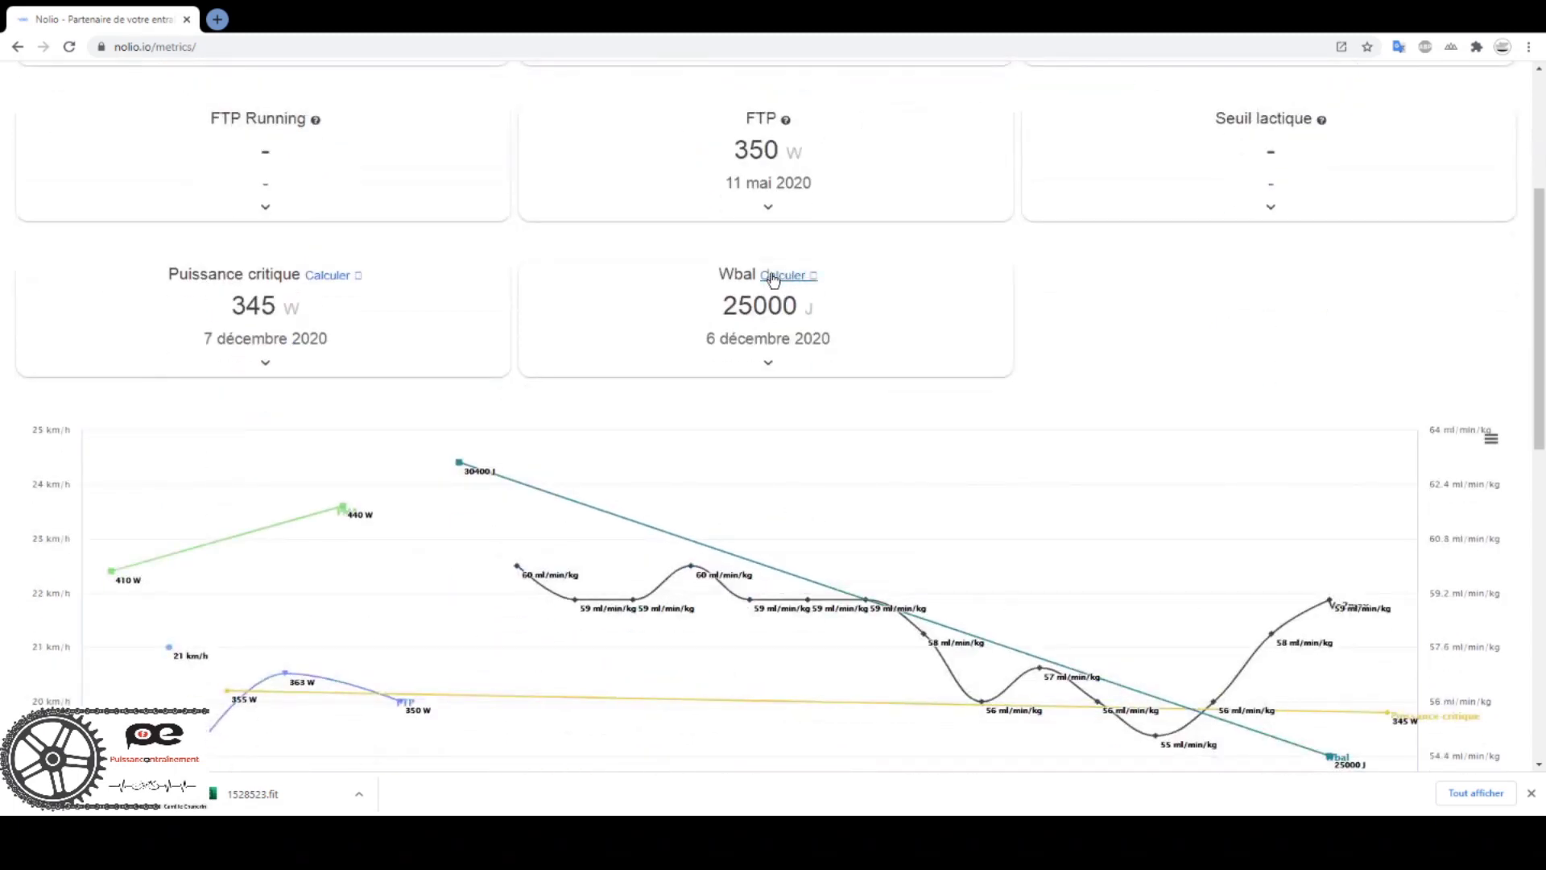
# Calculate the critical power and Wbal from 400 W over 5' and 350 W over 20', and save the results.
pyautogui.click(773, 278)
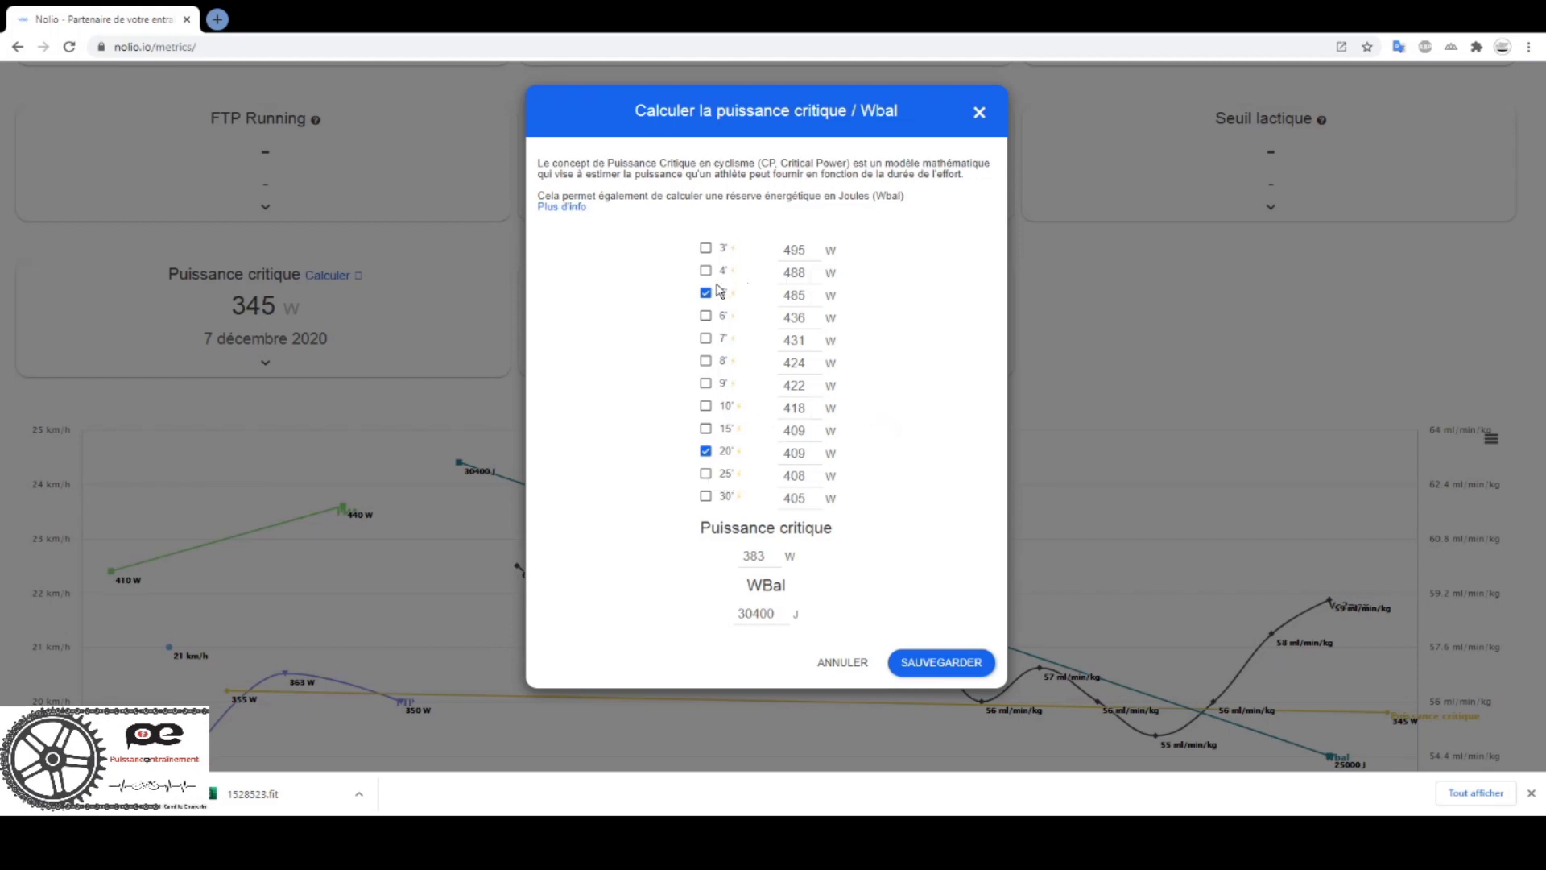
pyautogui.moveTo(810, 296); pyautogui.dragTo(798, 297)
pyautogui.write('400')
pyautogui.moveTo(807, 454); pyautogui.dragTo(792, 454)
pyautogui.write('35')
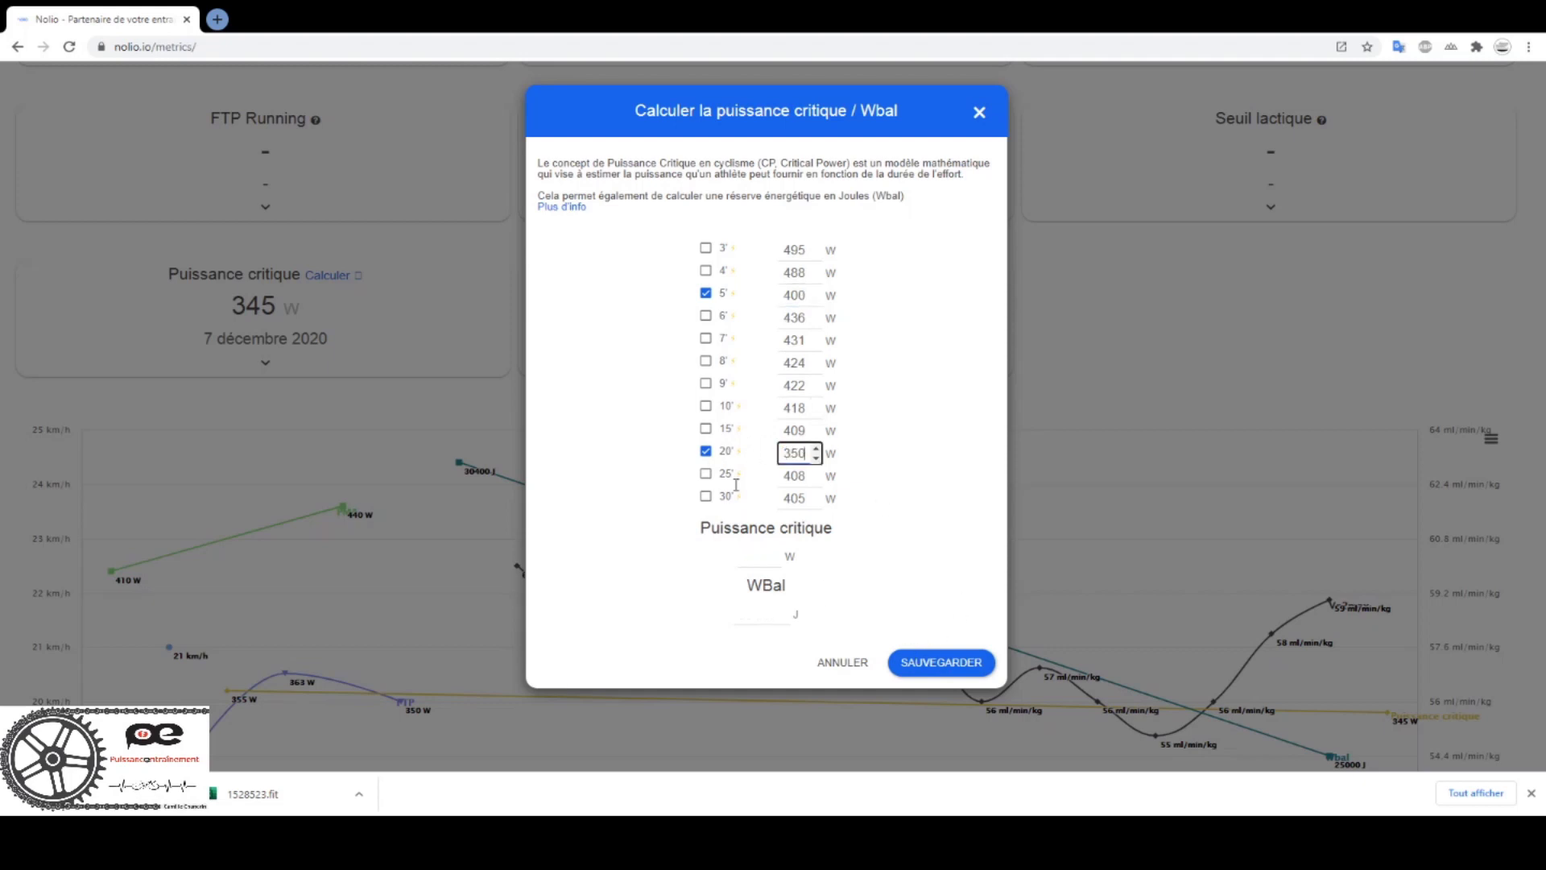
pyautogui.write('0')
pyautogui.click(886, 487)
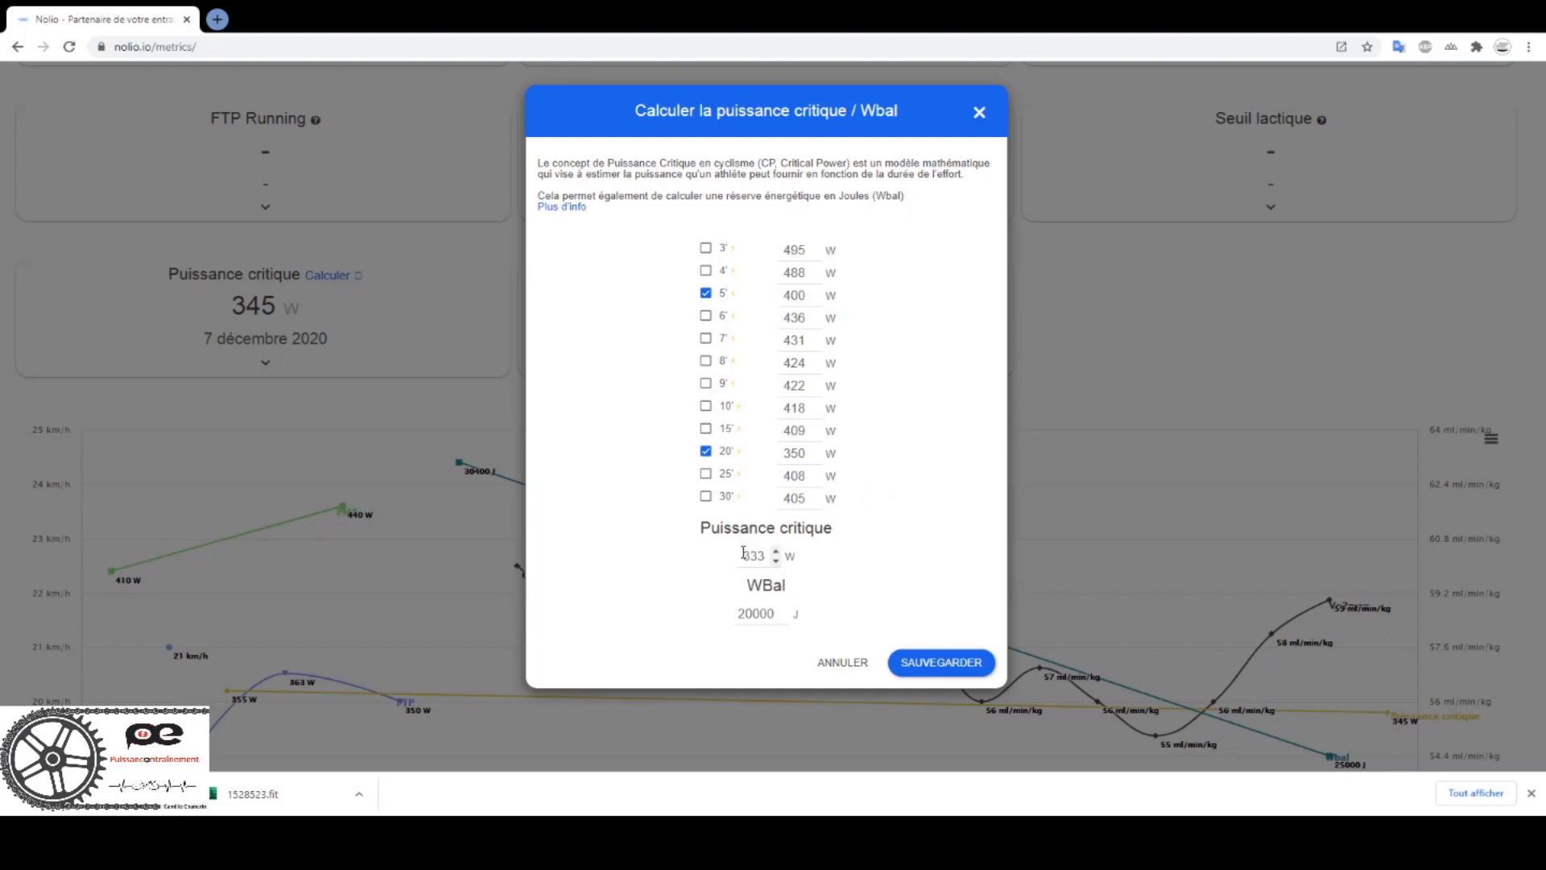
pyautogui.click(915, 665)
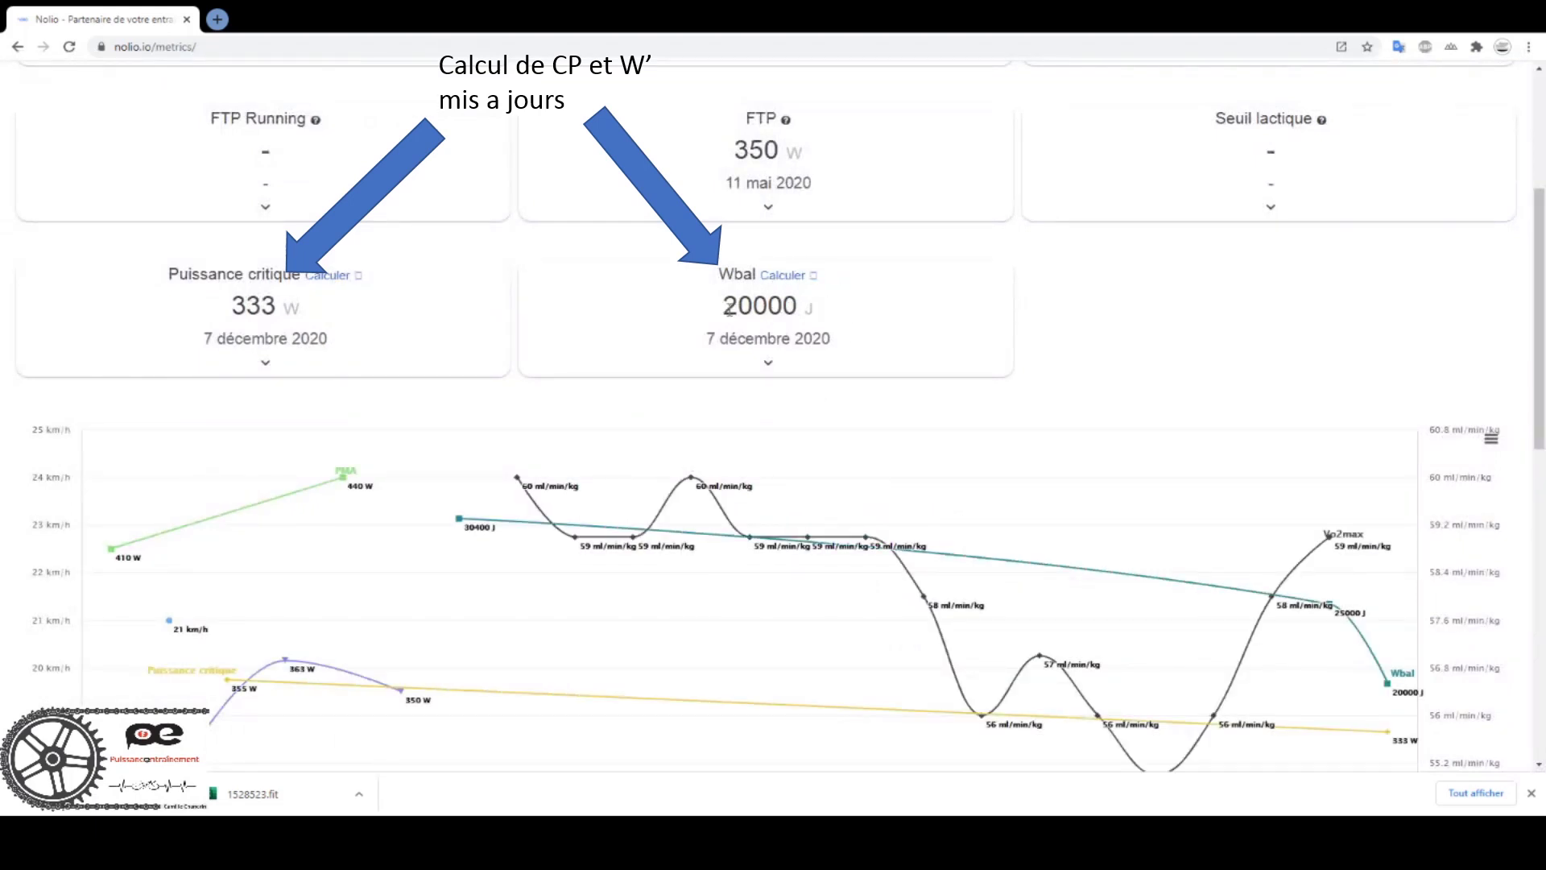
# Expand the Wbal history, inspect the 07/12/2020 entry's edit form and date picker, and close the form without saving.
pyautogui.moveTo(729, 308); pyautogui.dragTo(814, 312)
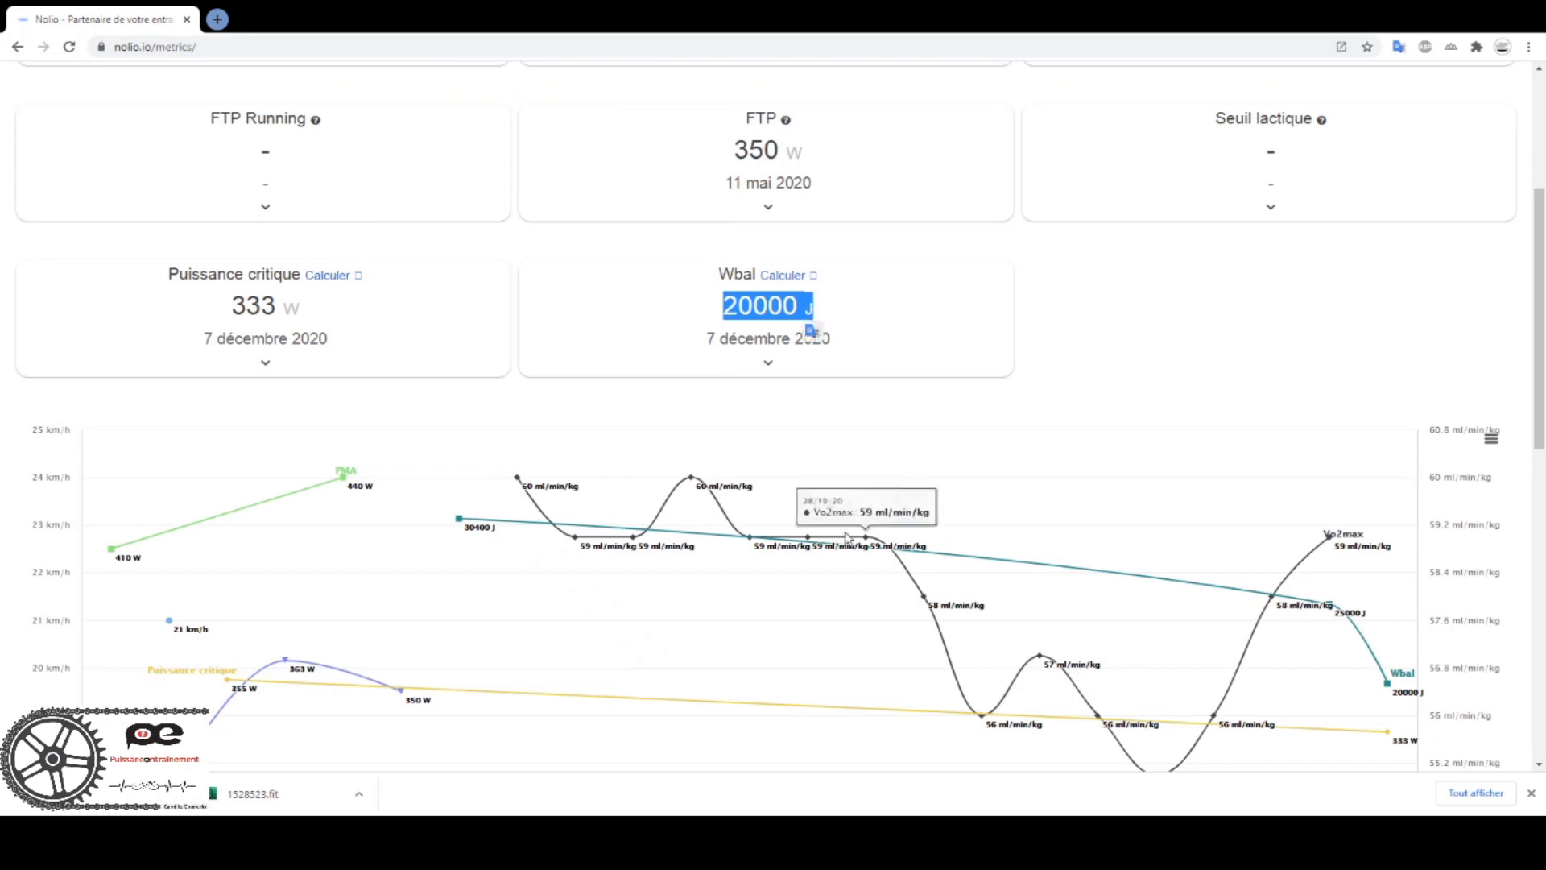
pyautogui.click(771, 360)
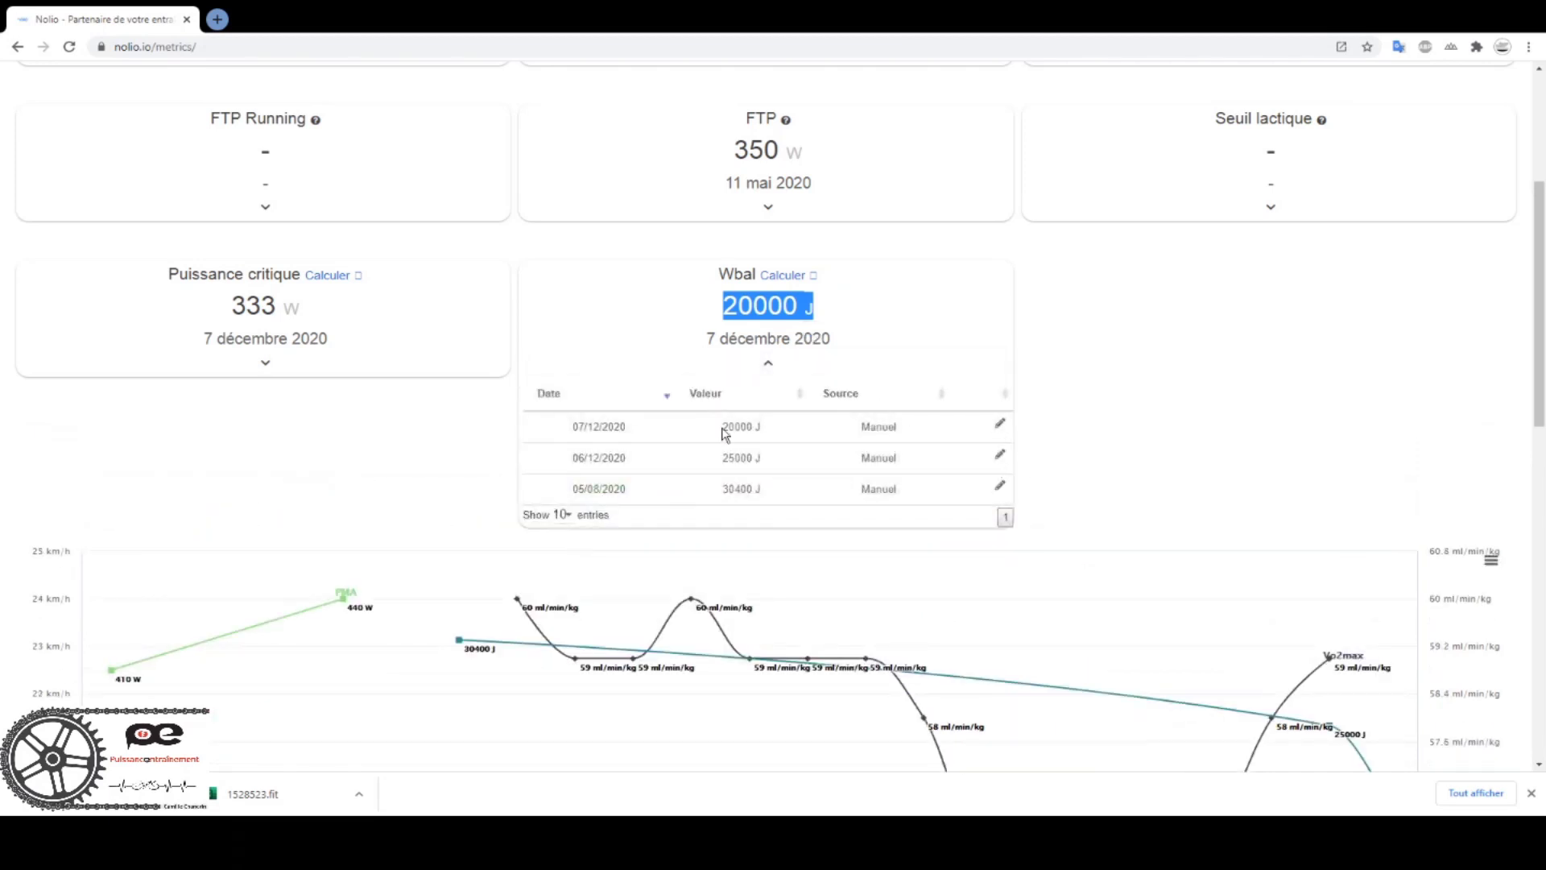
pyautogui.click(999, 424)
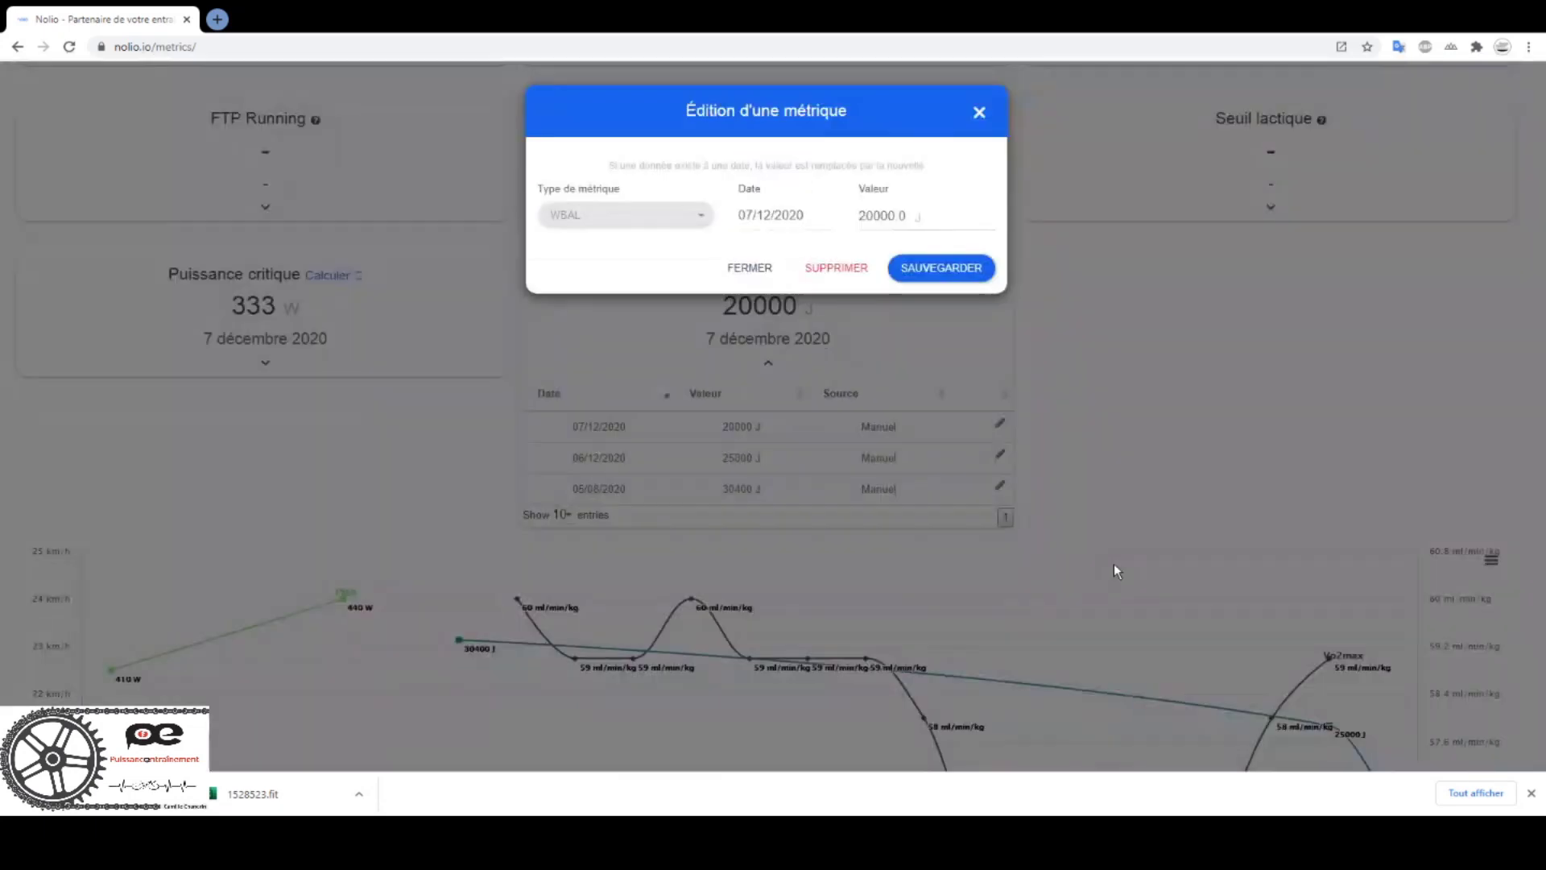
pyautogui.click(762, 217)
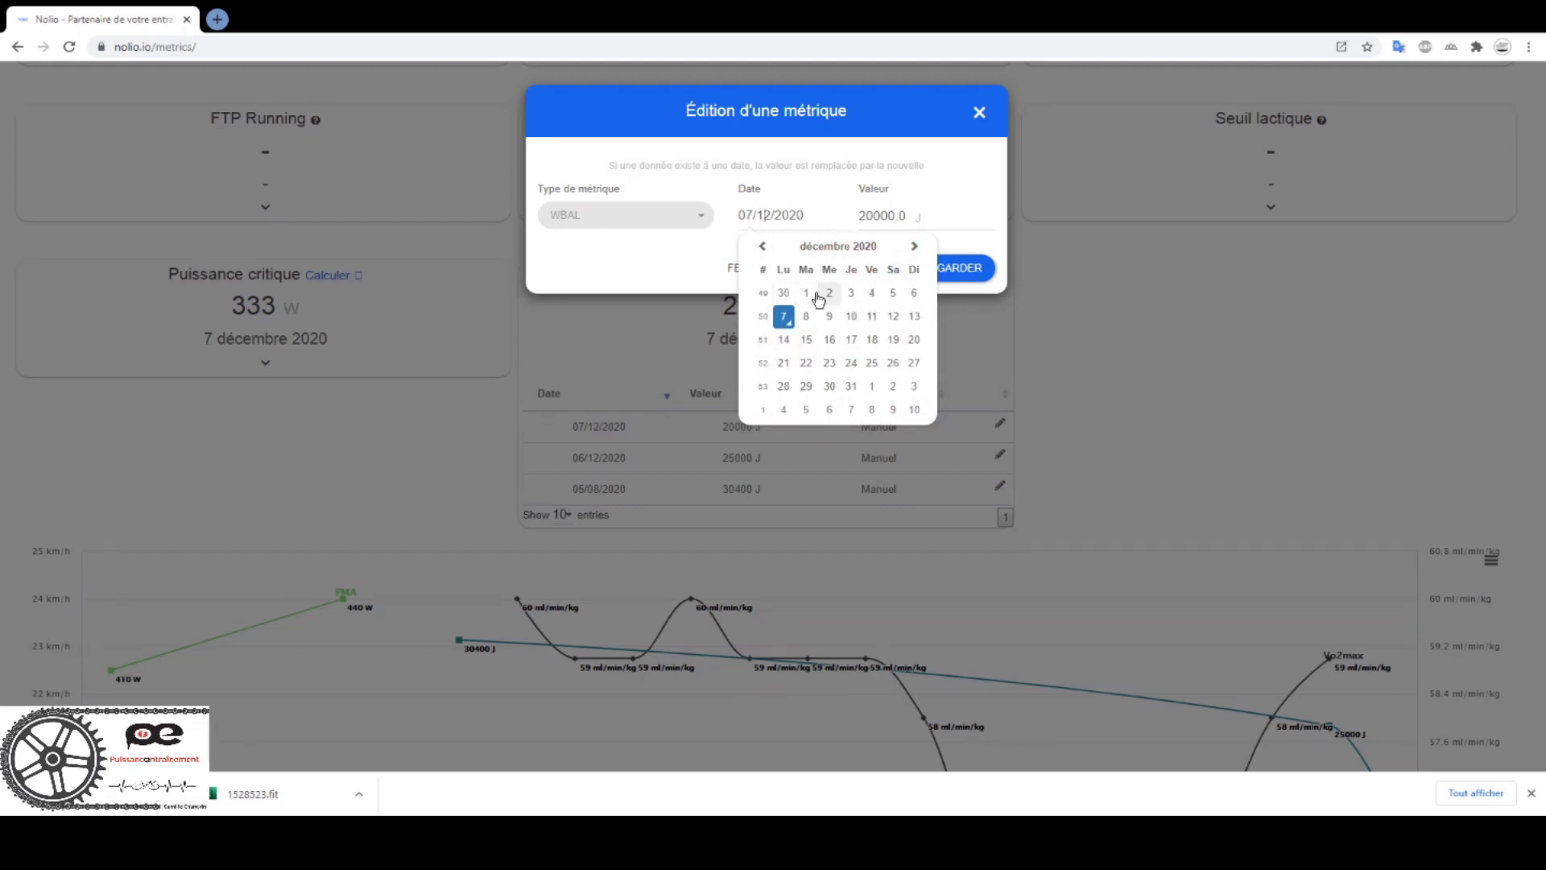
pyautogui.click(980, 113)
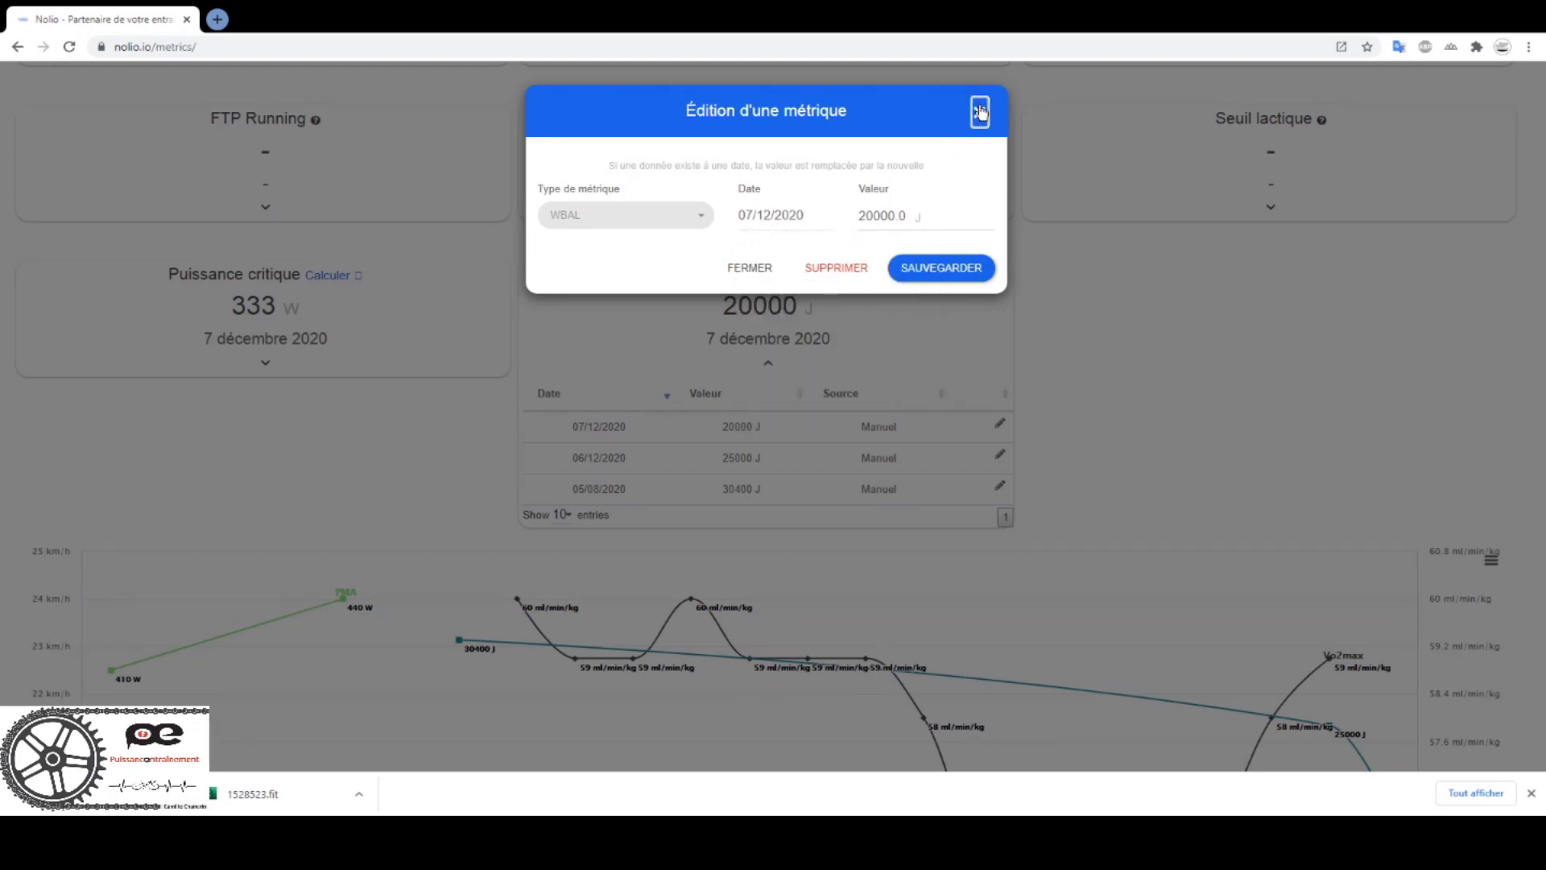
pyautogui.click(980, 113)
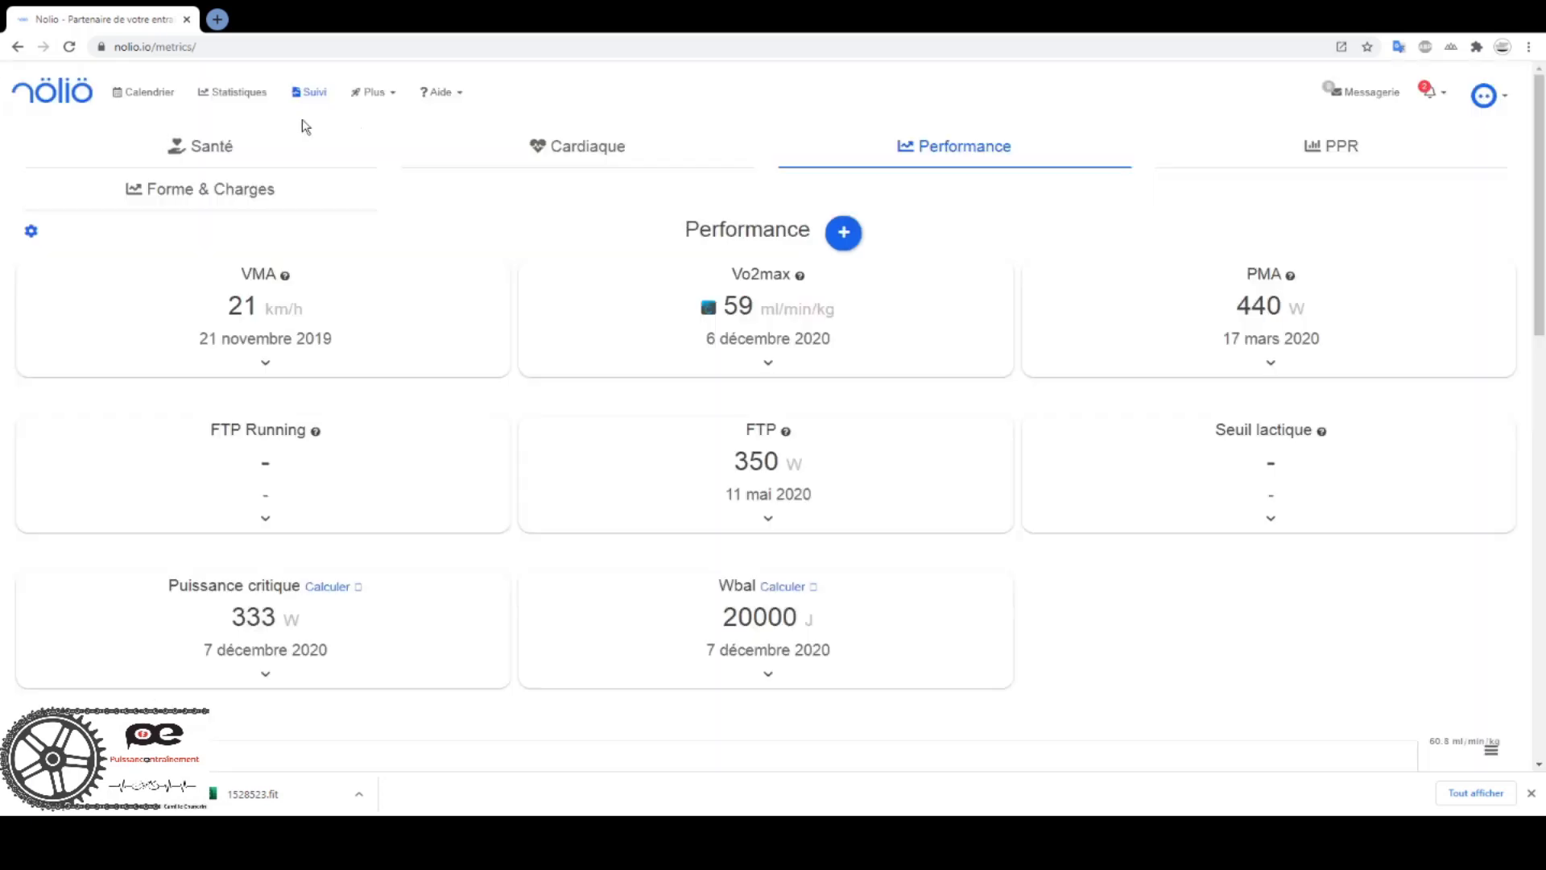
# Open the Vélo - Route session of 7 décembre 2020 from the calendar, check its elevation correction option and display its analysis.
pyautogui.click(150, 93)
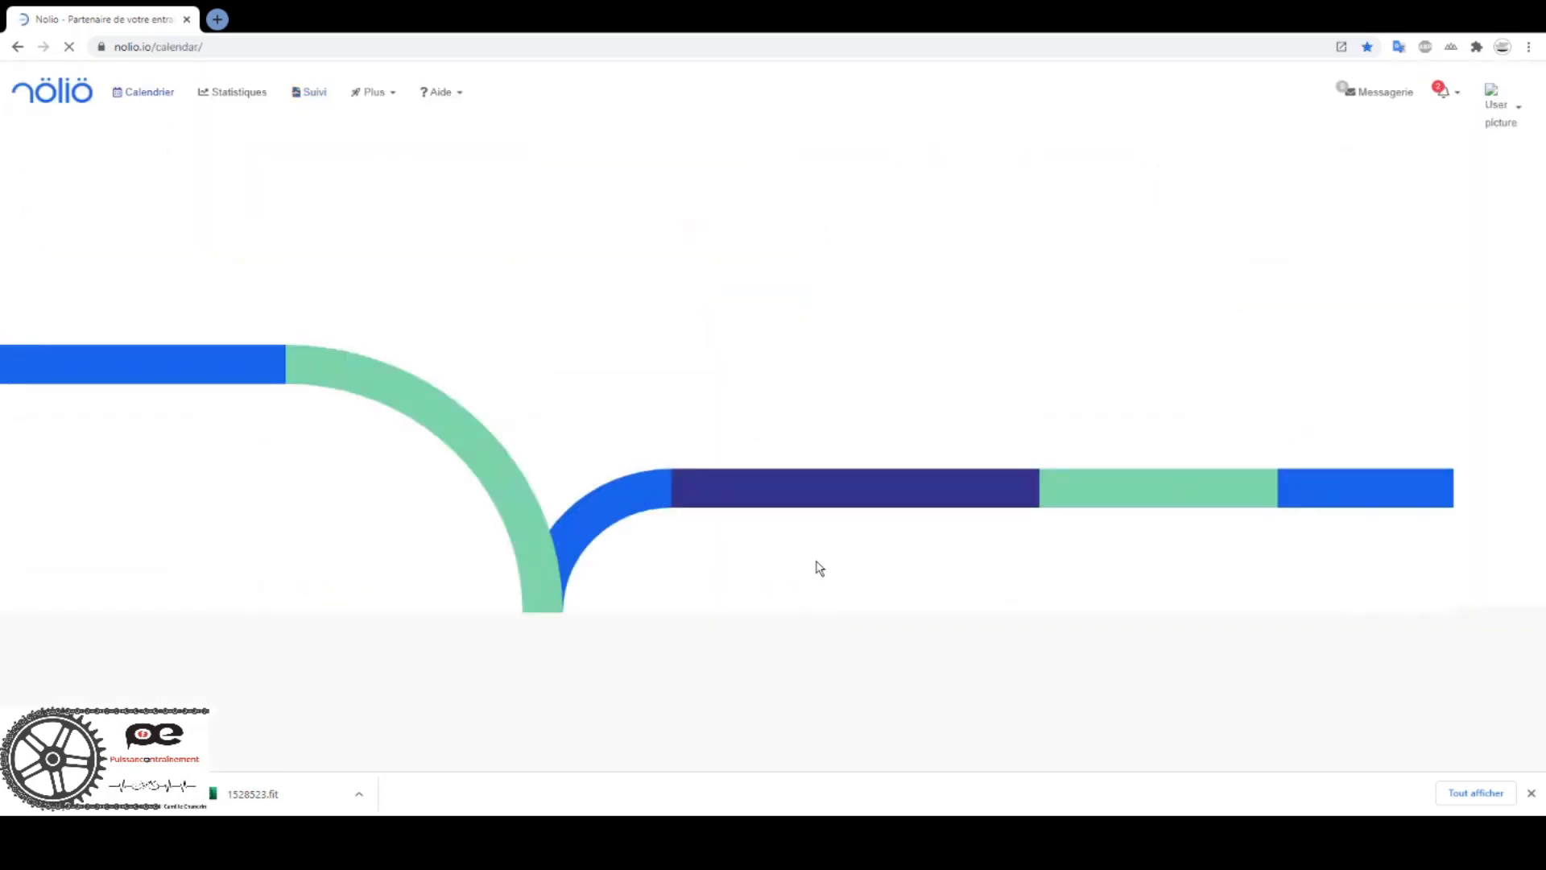
pyautogui.scroll(-2, 869, 547)
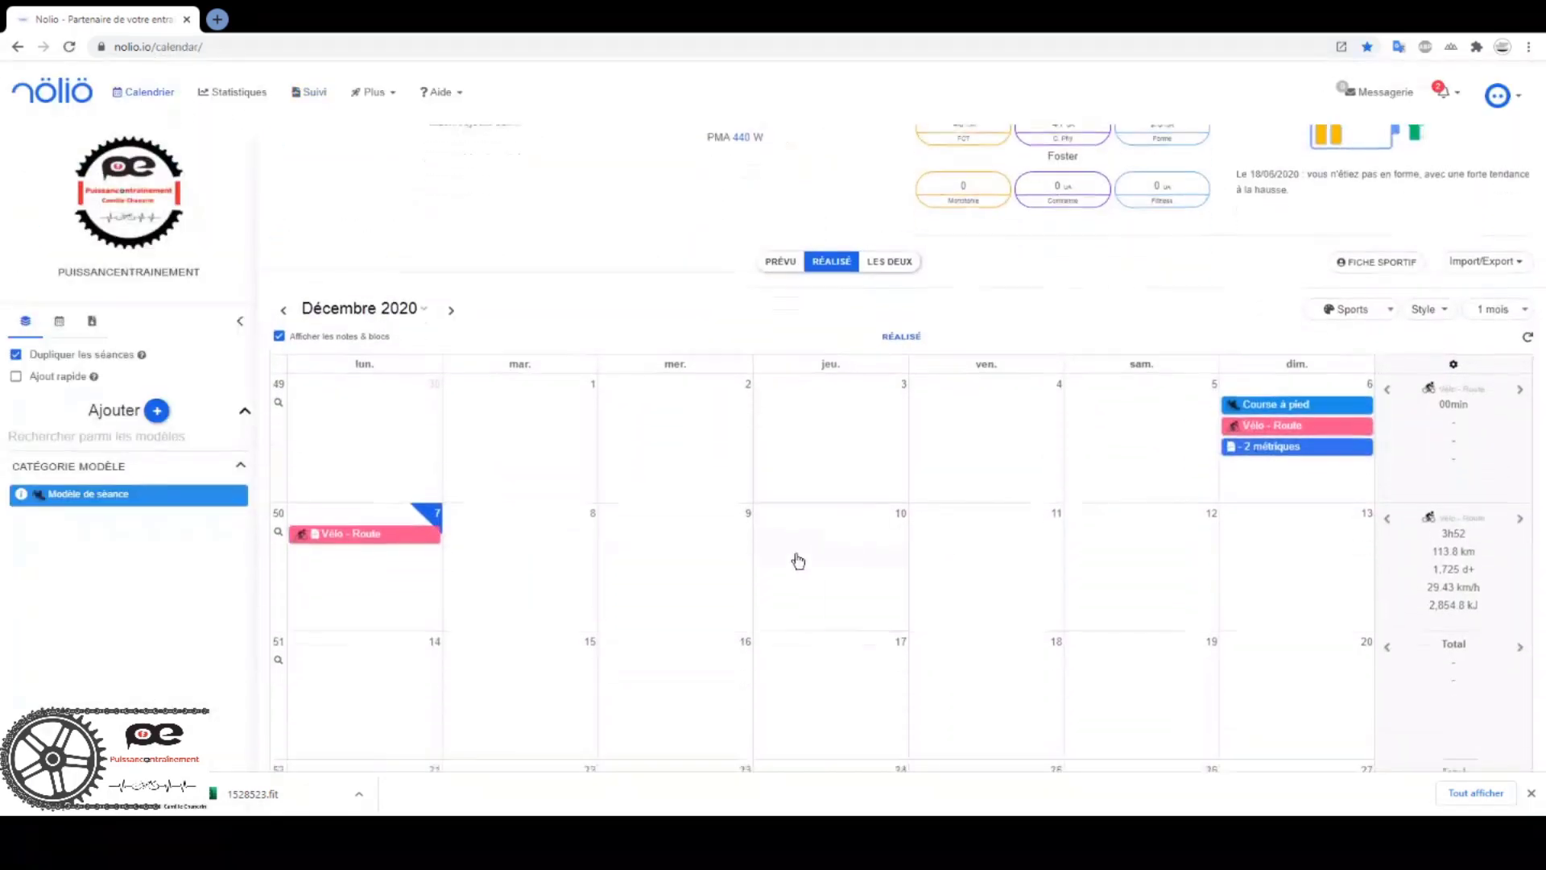
pyautogui.click(363, 447)
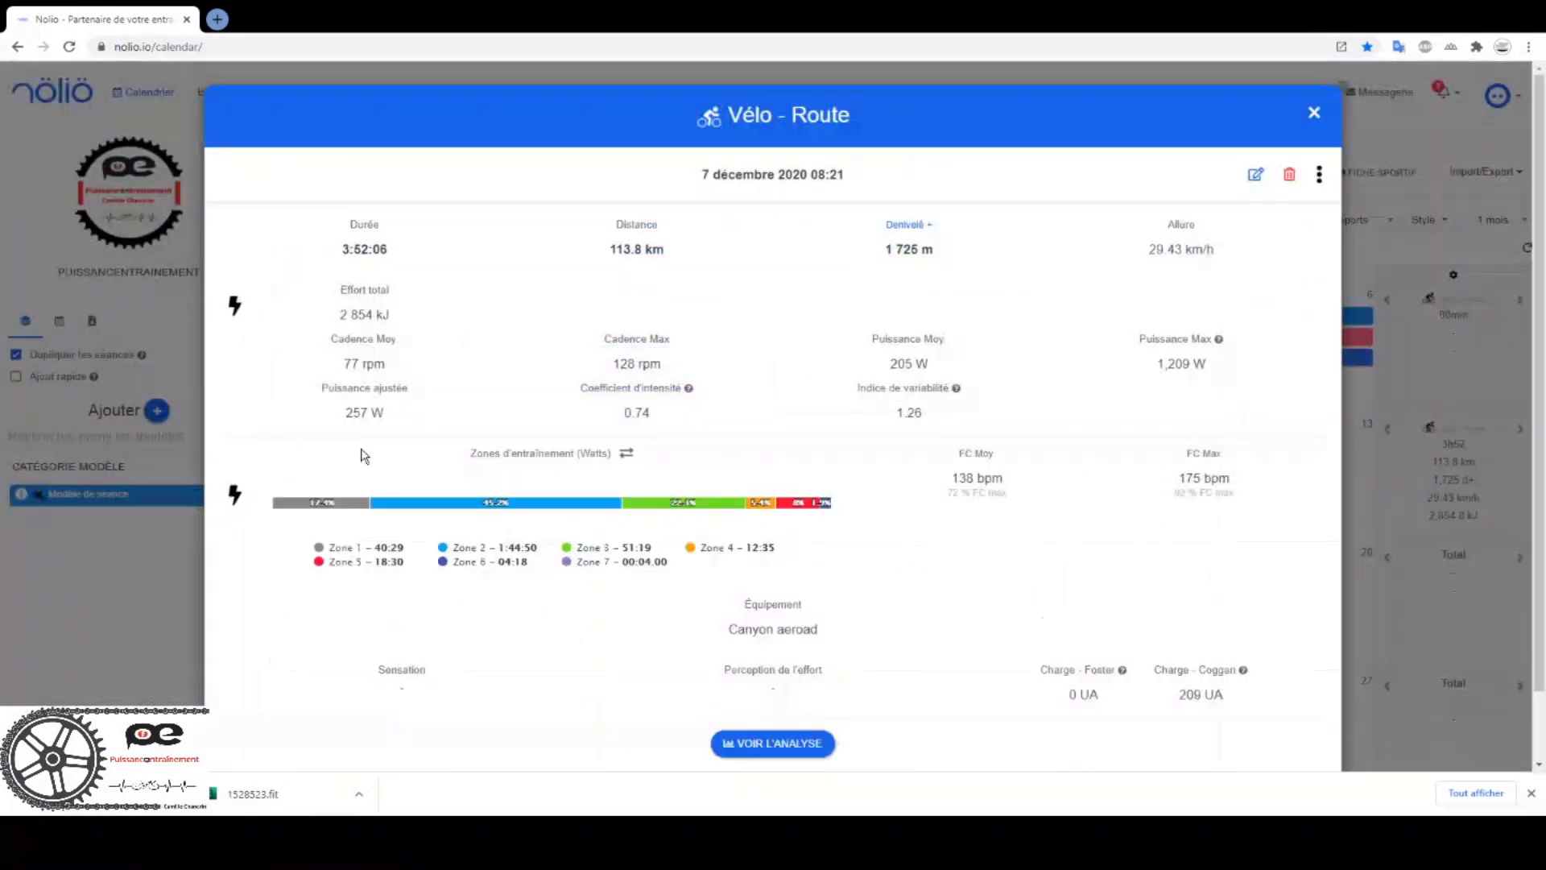
pyautogui.scroll(-1, 793, 520)
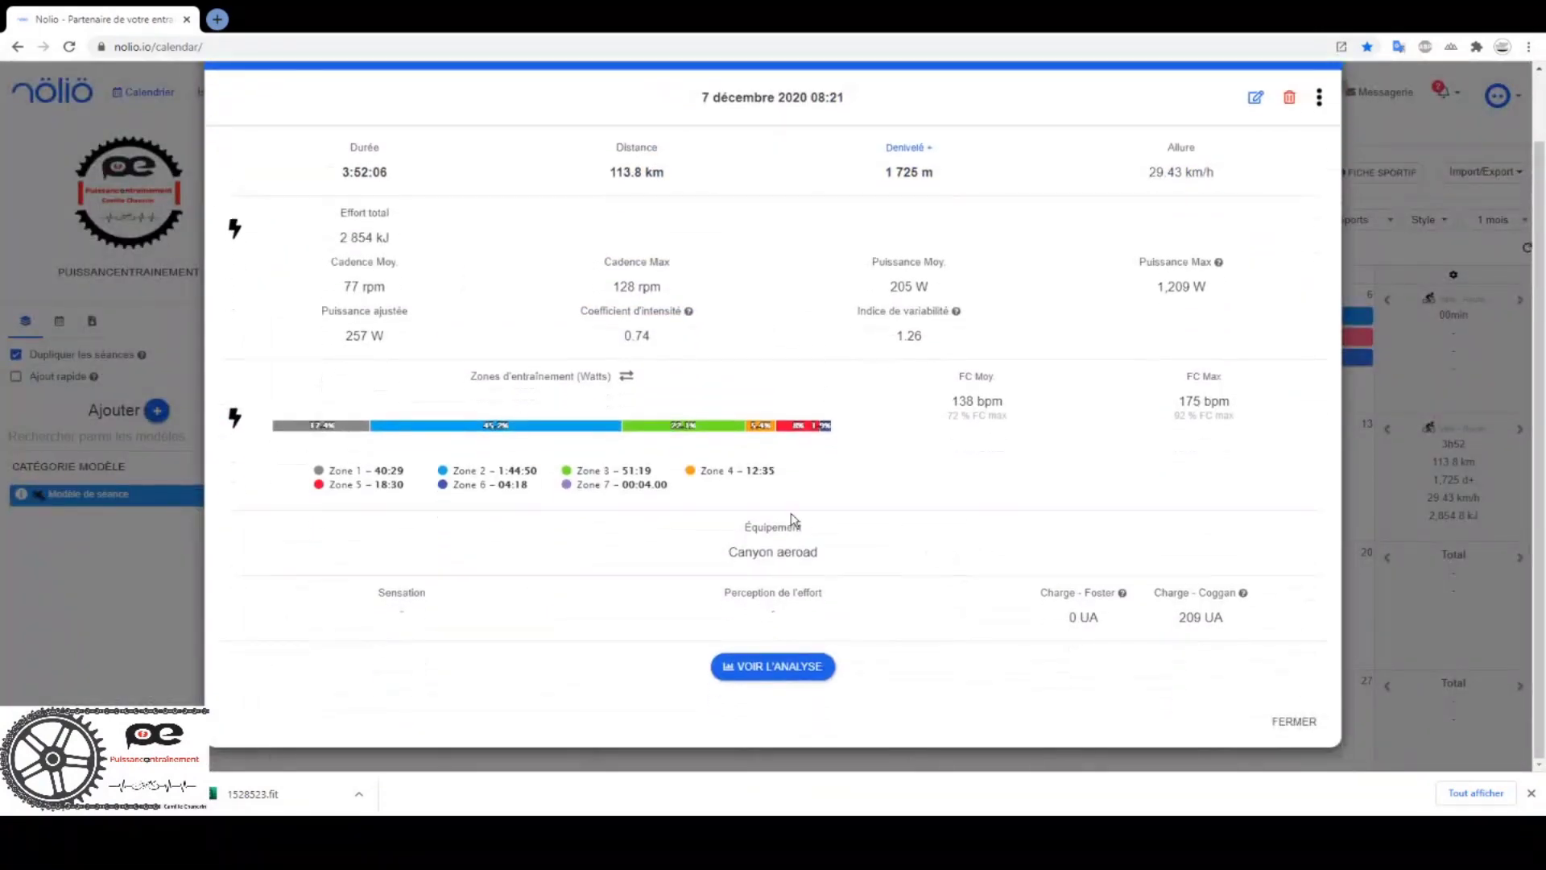
pyautogui.click(786, 672)
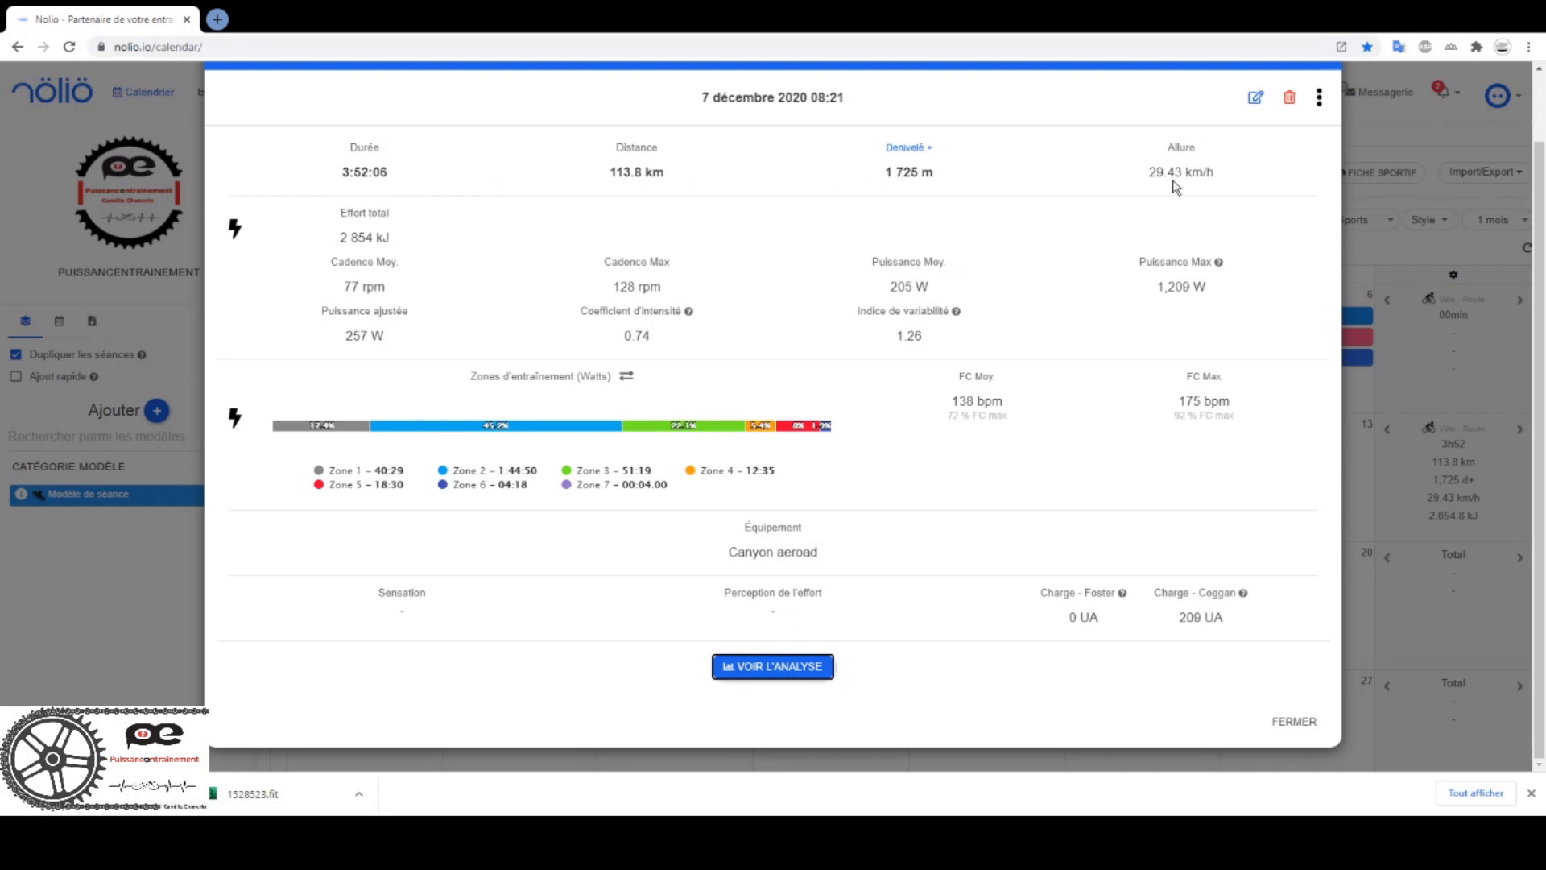
pyautogui.click(918, 149)
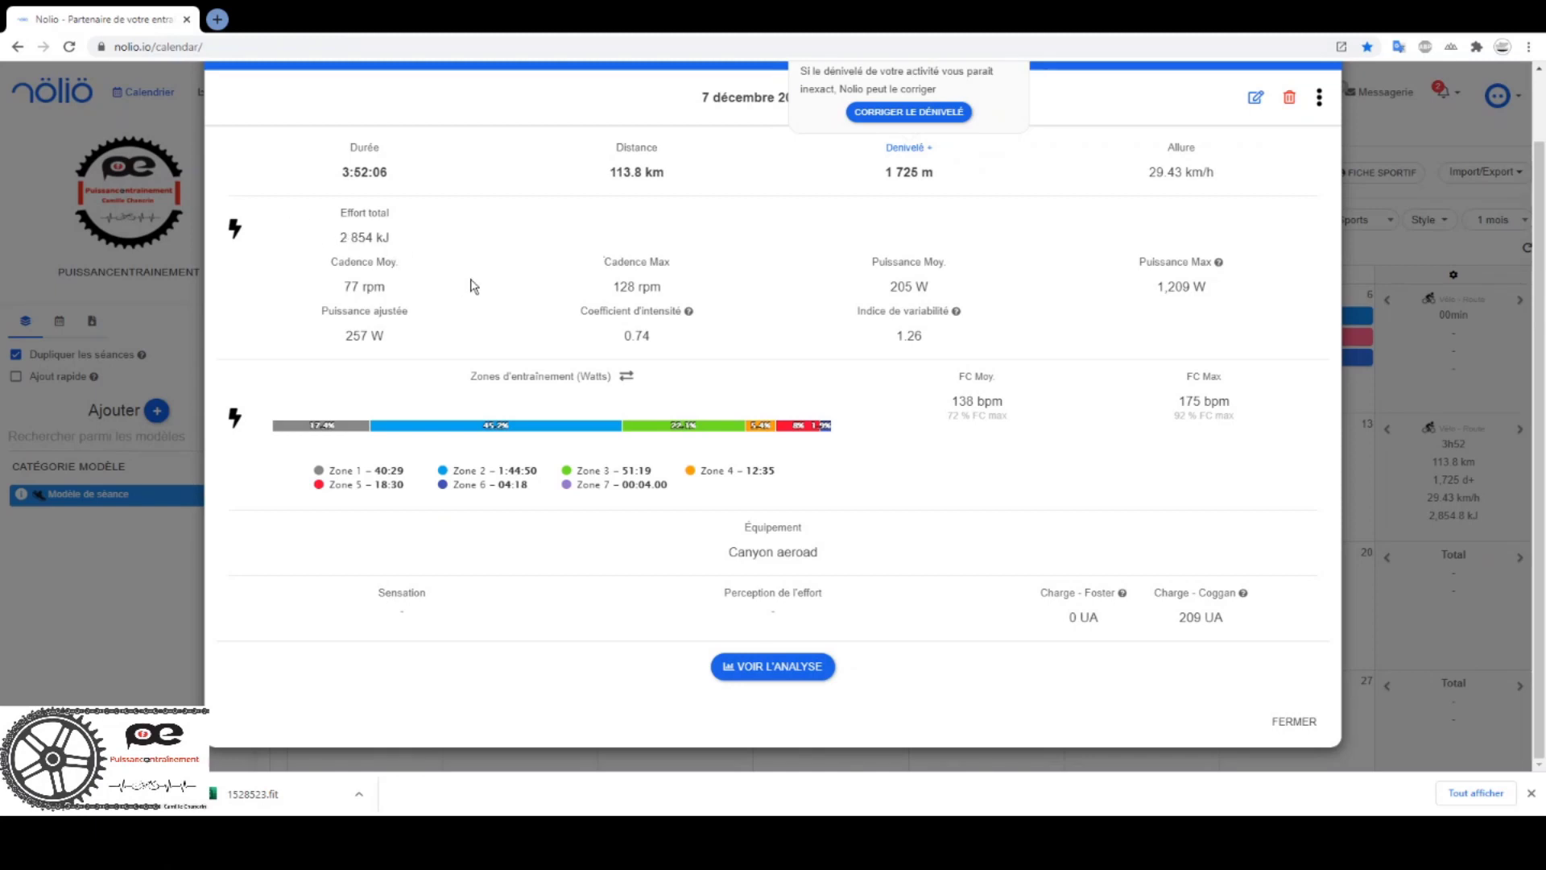
pyautogui.click(781, 670)
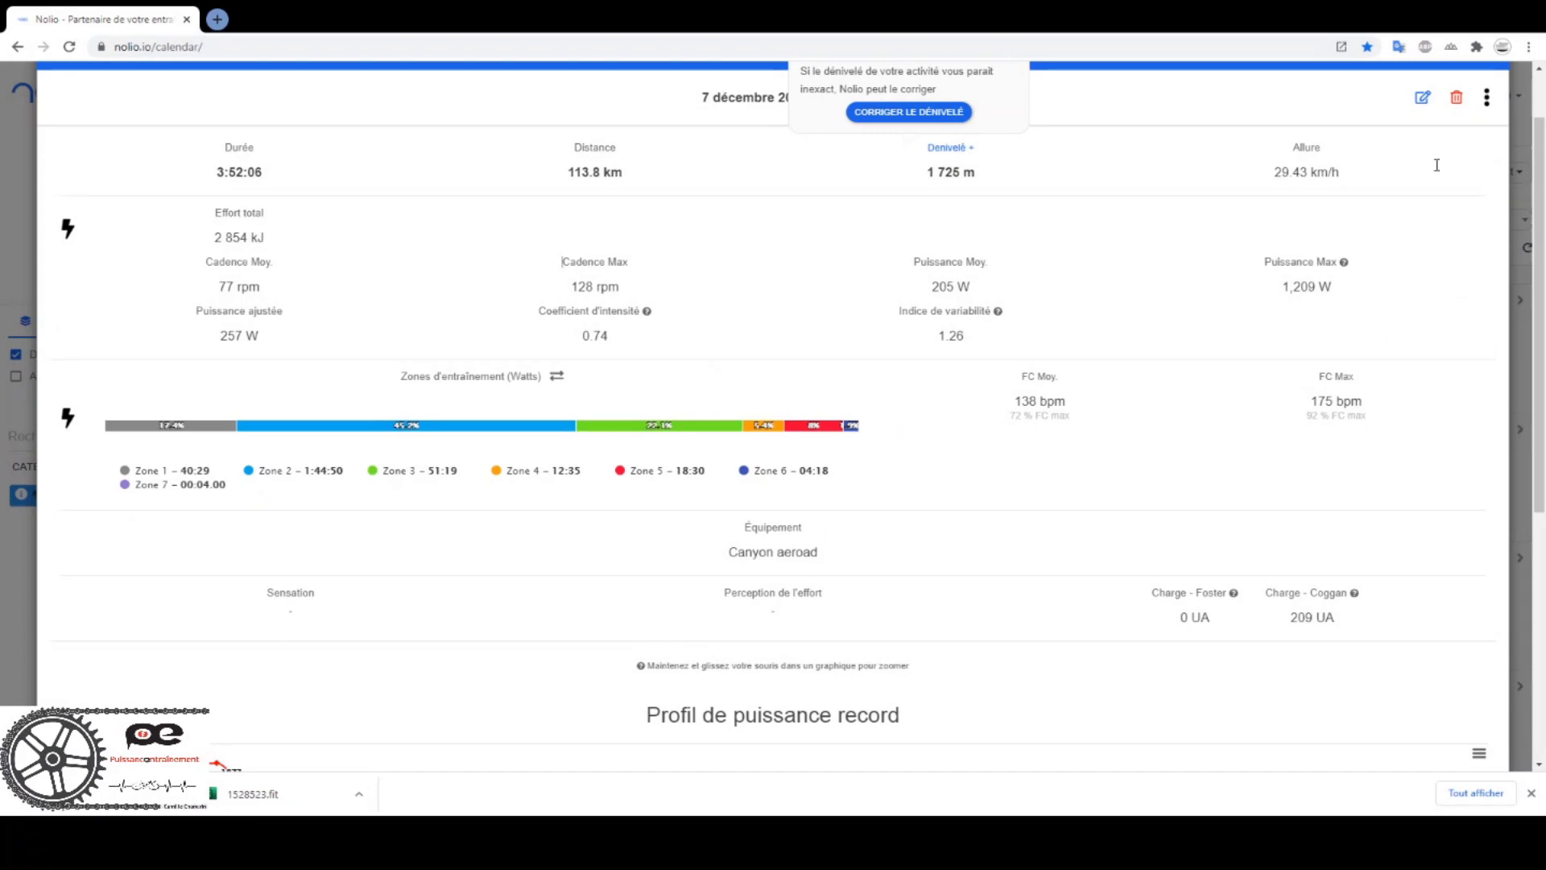
# Examine the ride's full-distance charts from heart rate to Wbal, comparing the climbing efforts in power with the Wbal curve.
pyautogui.scroll(-3, 1428, 159)
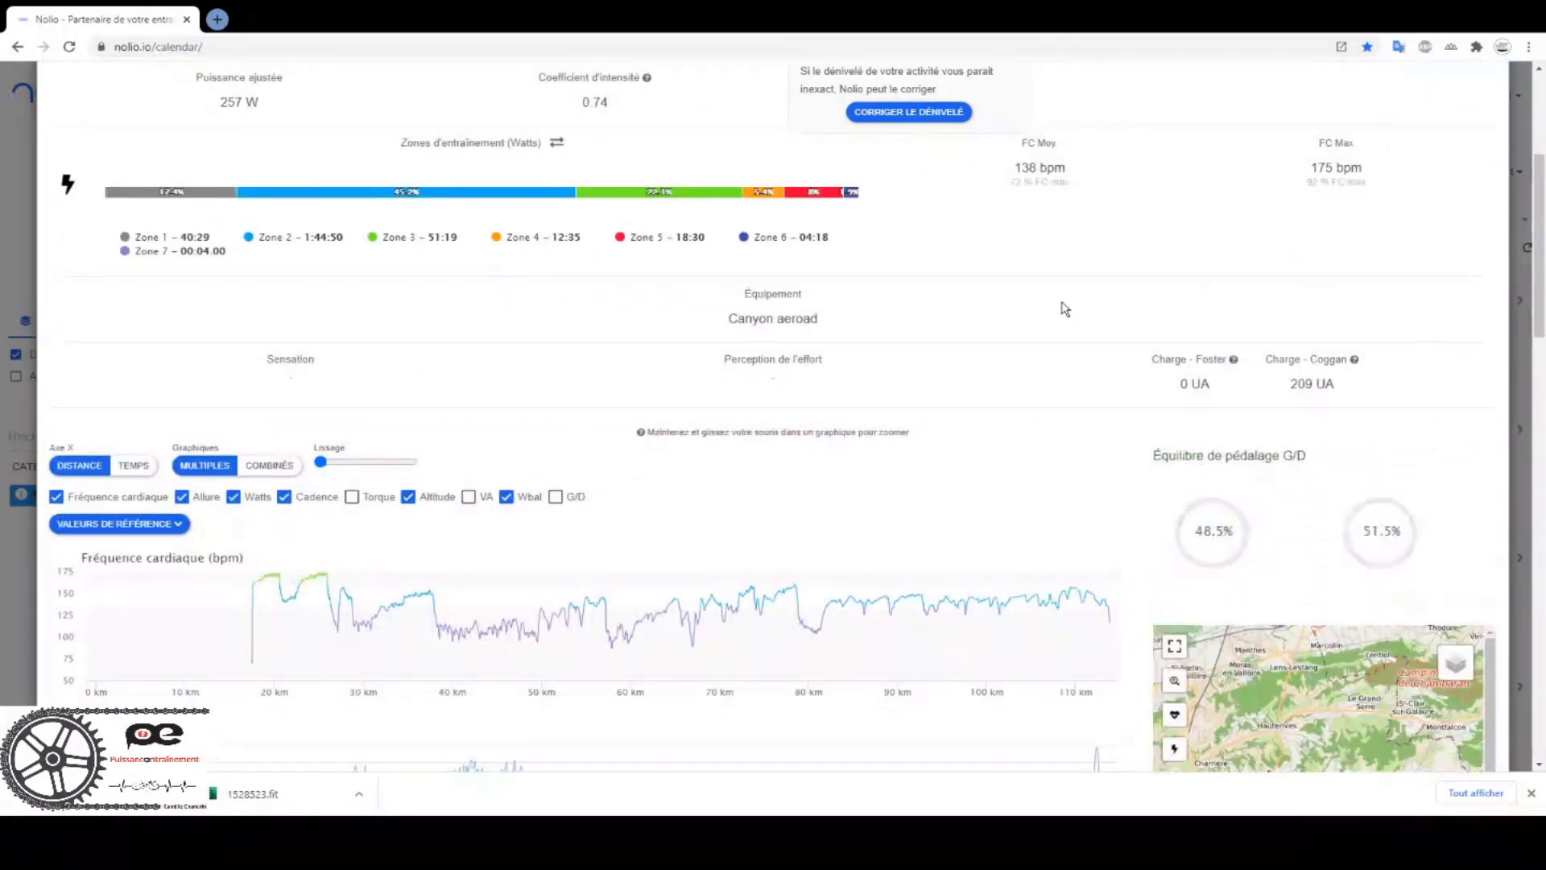
pyautogui.scroll(-3, 1065, 310)
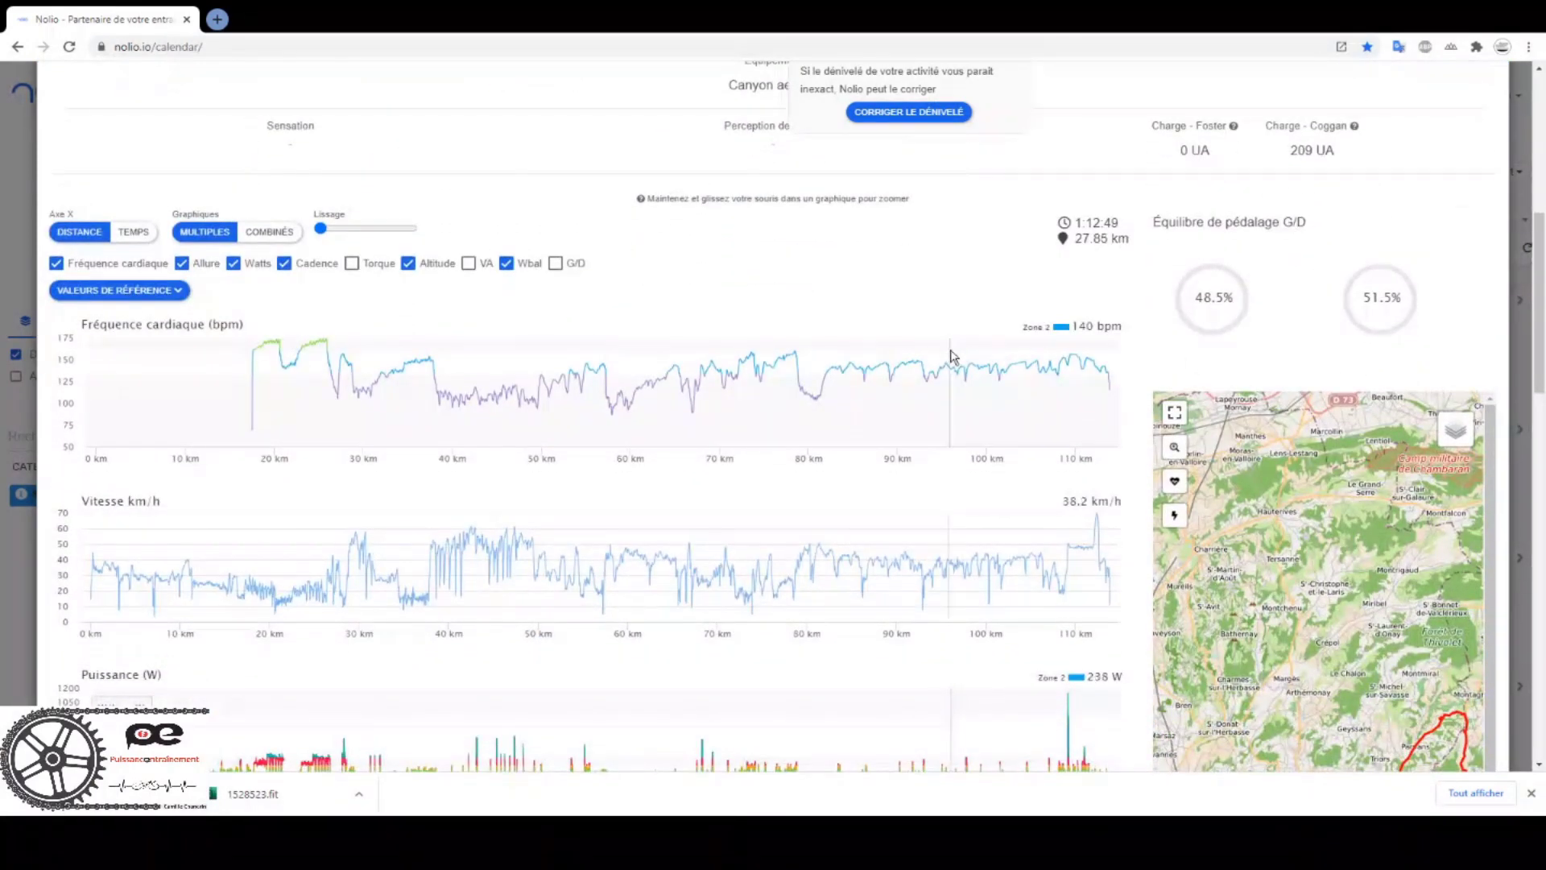
pyautogui.scroll(-1, 942, 356)
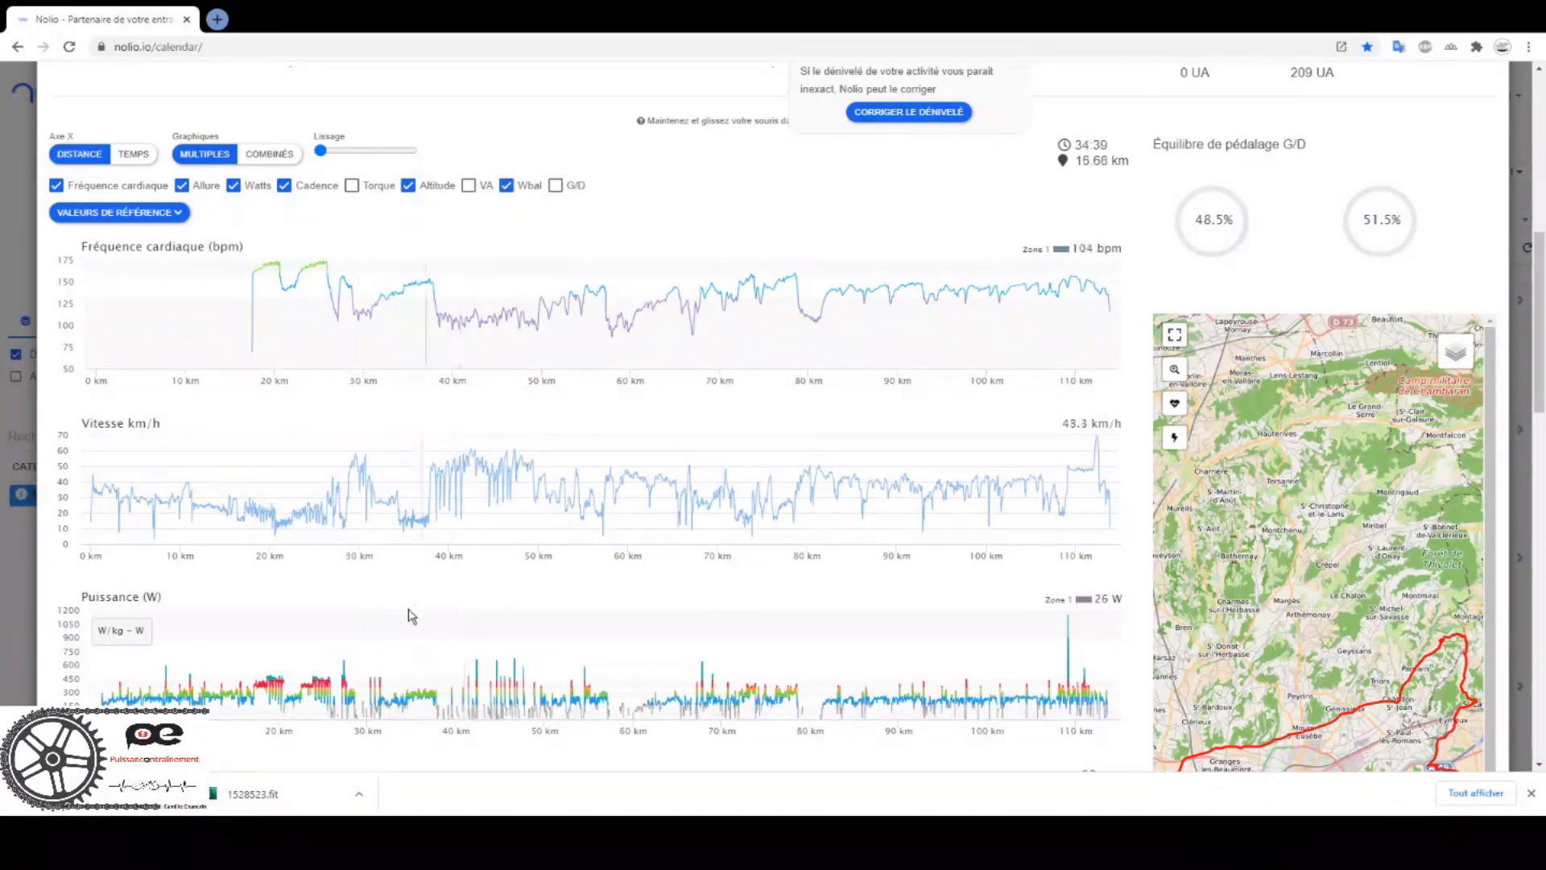
pyautogui.scroll(-2, 407, 615)
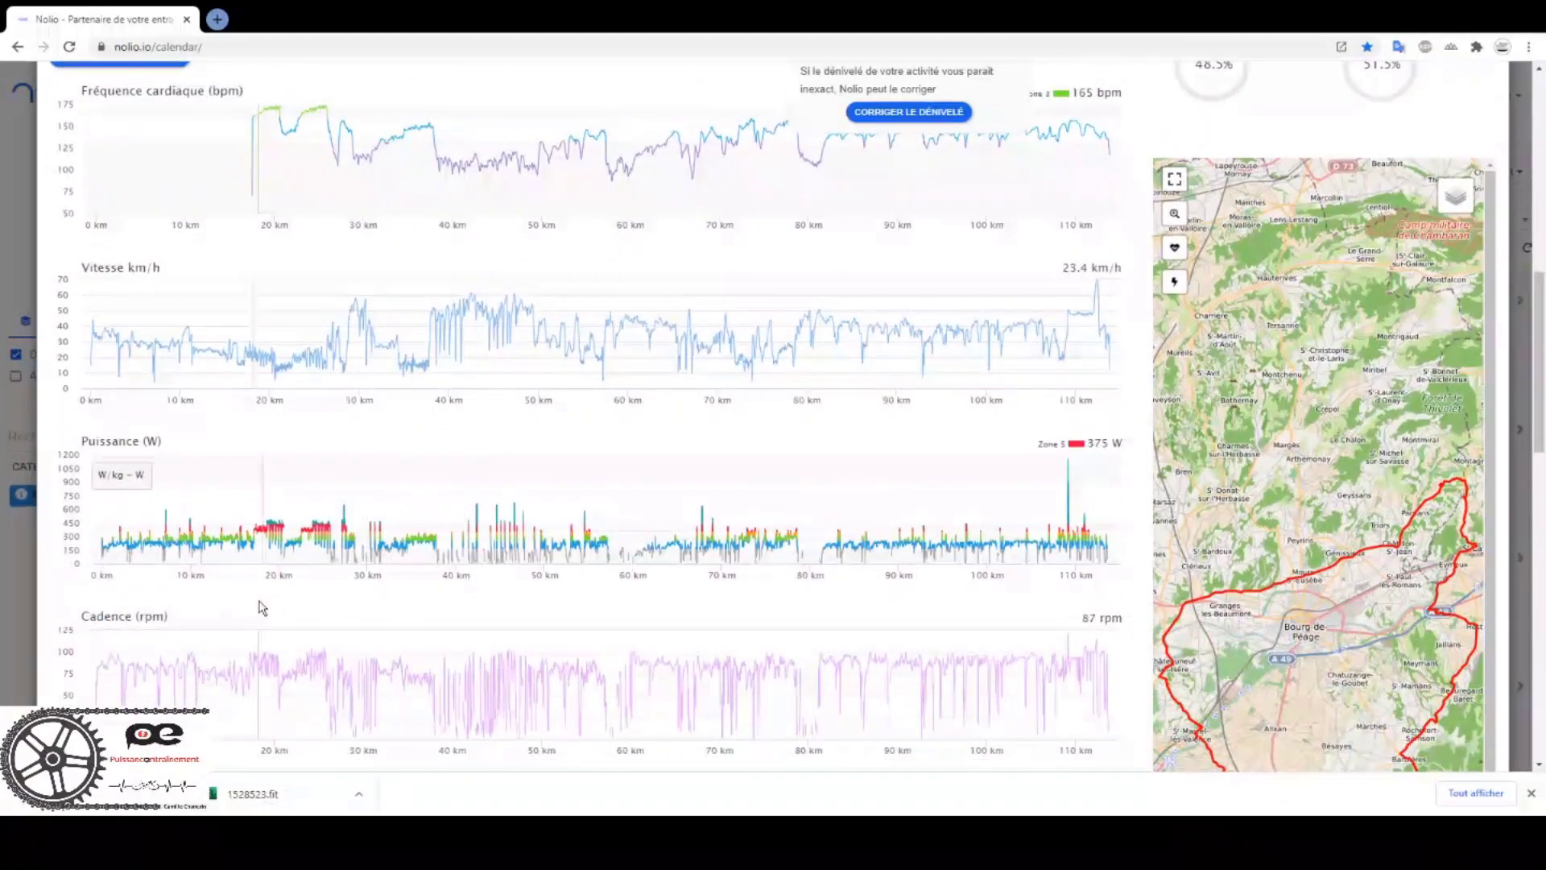
pyautogui.scroll(-1, 262, 608)
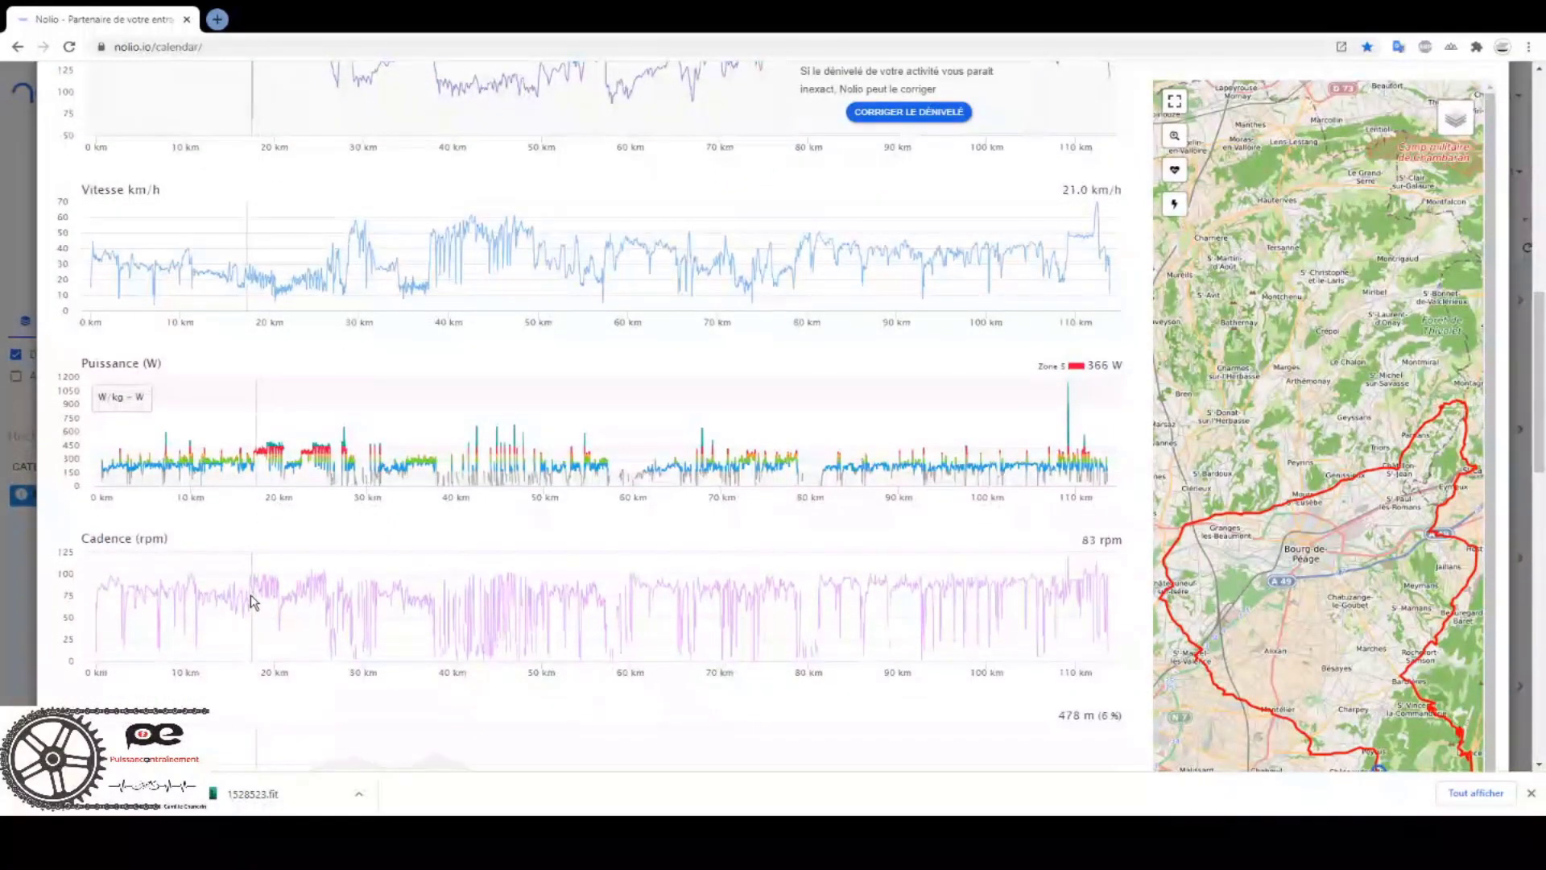
pyautogui.scroll(-2, 250, 597)
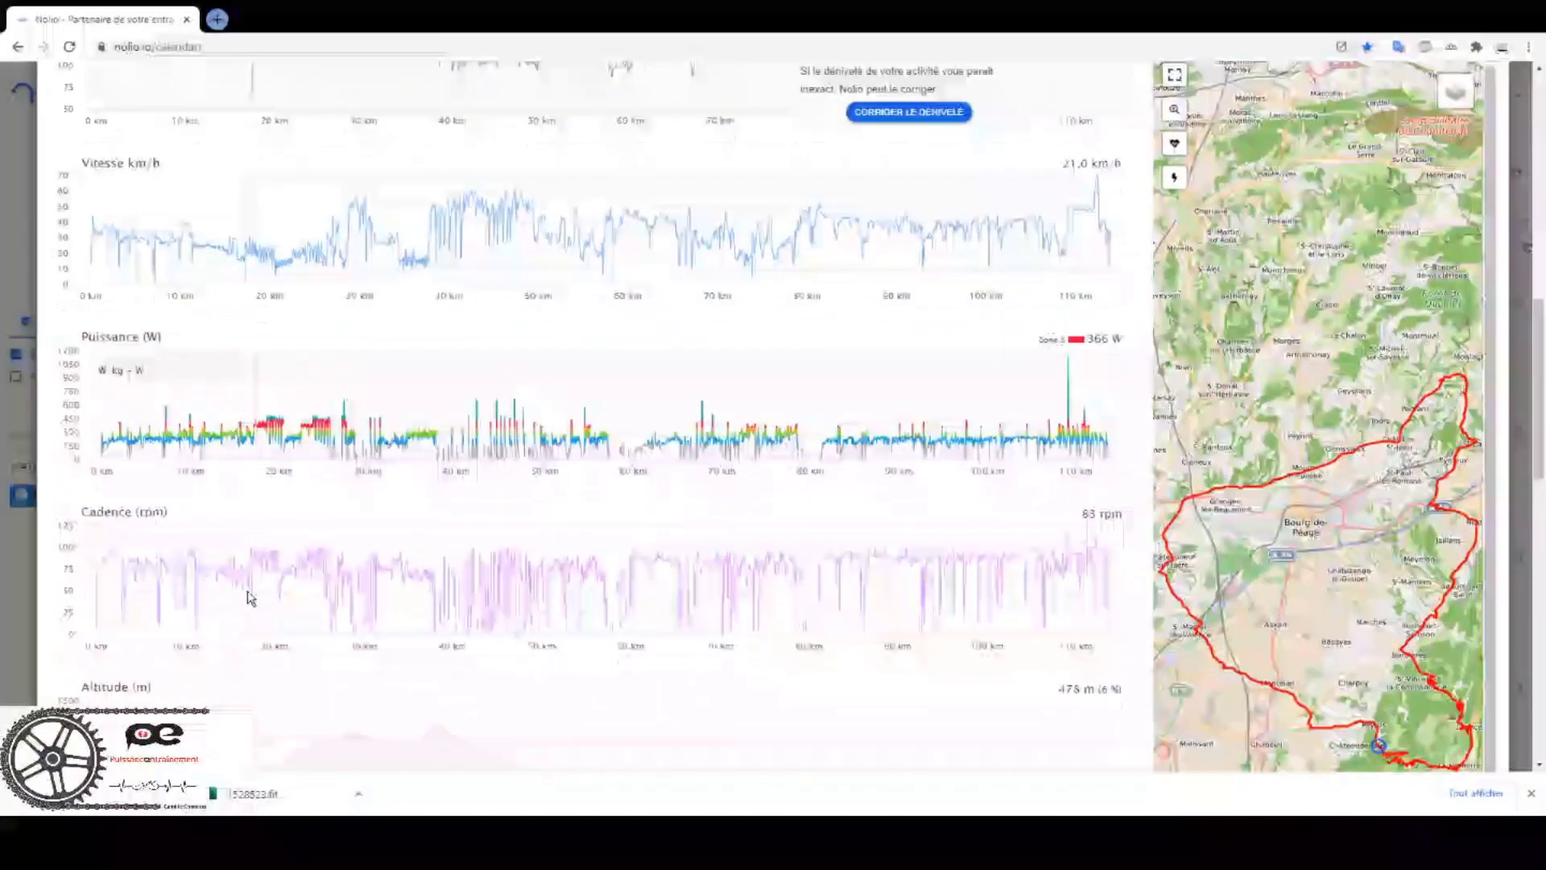
pyautogui.scroll(-2, 250, 597)
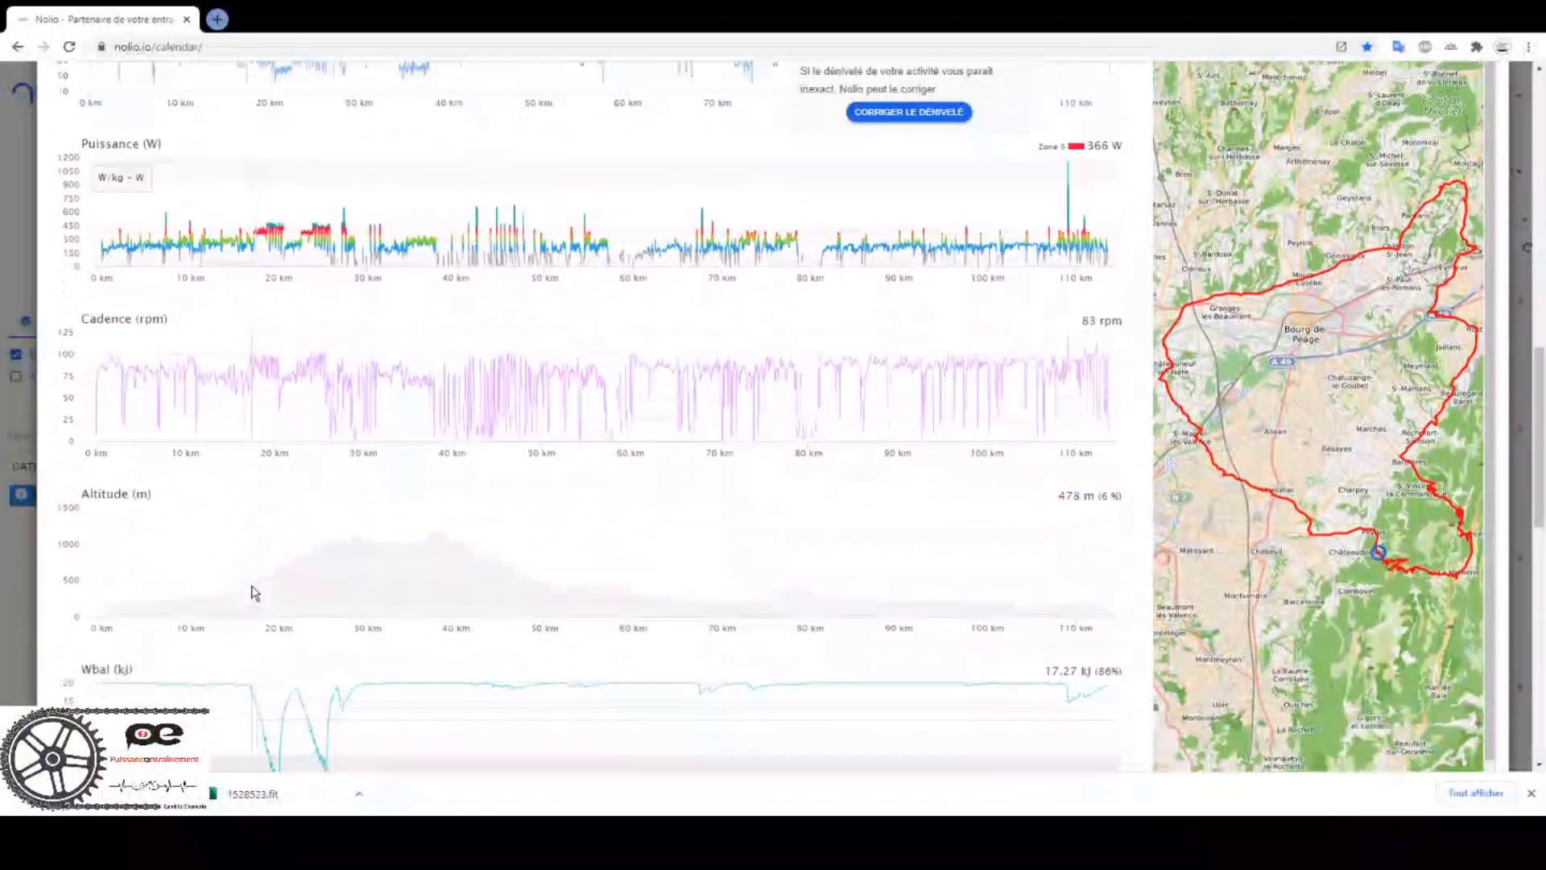
pyautogui.scroll(3, 384, 521)
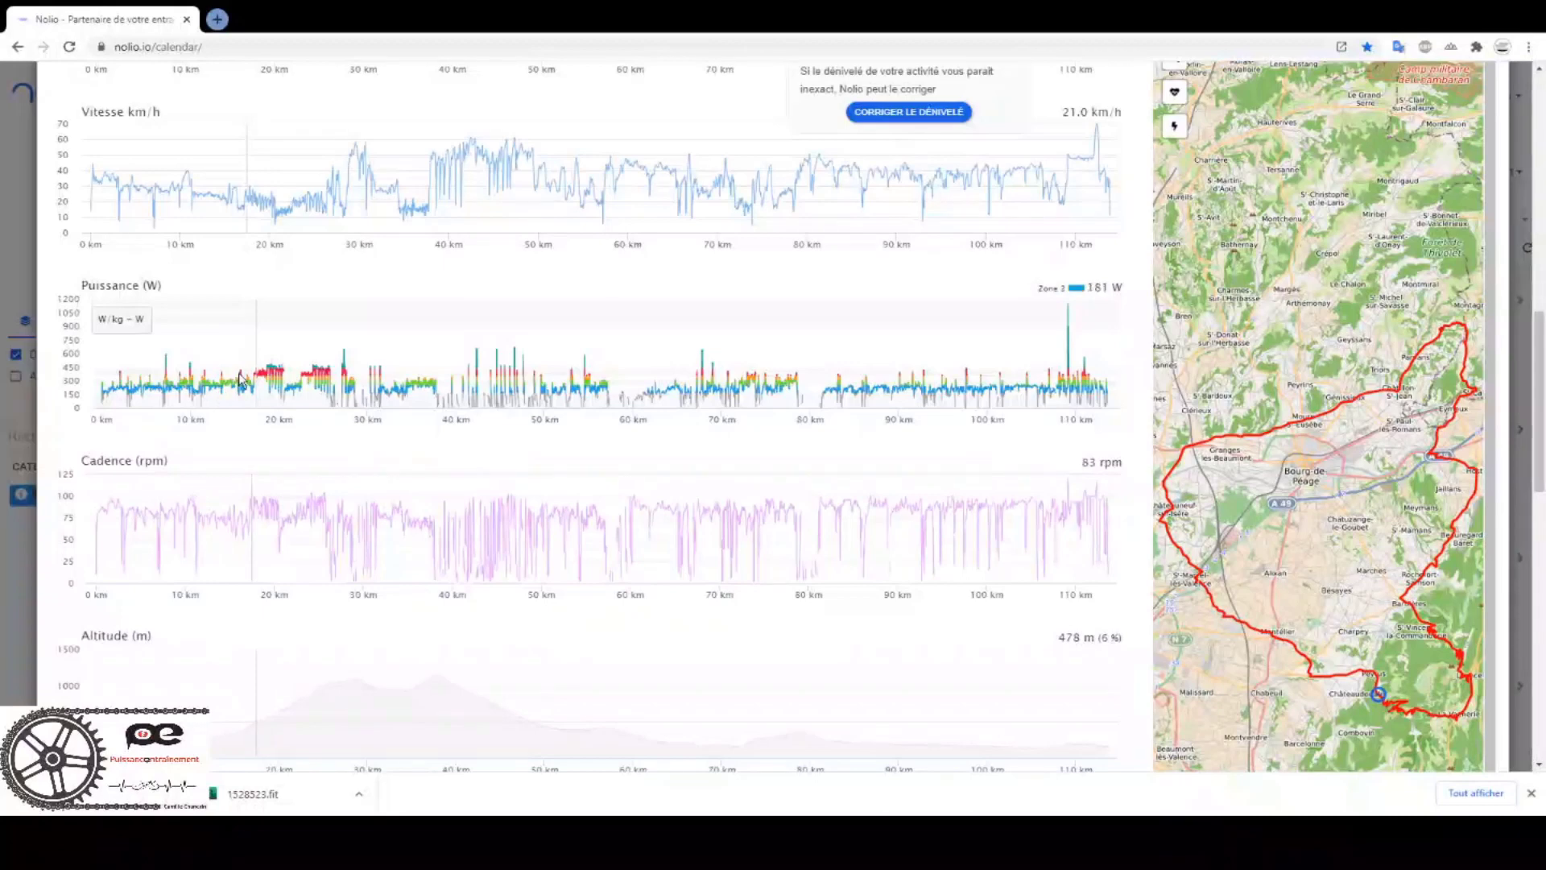
pyautogui.scroll(-2, 242, 386)
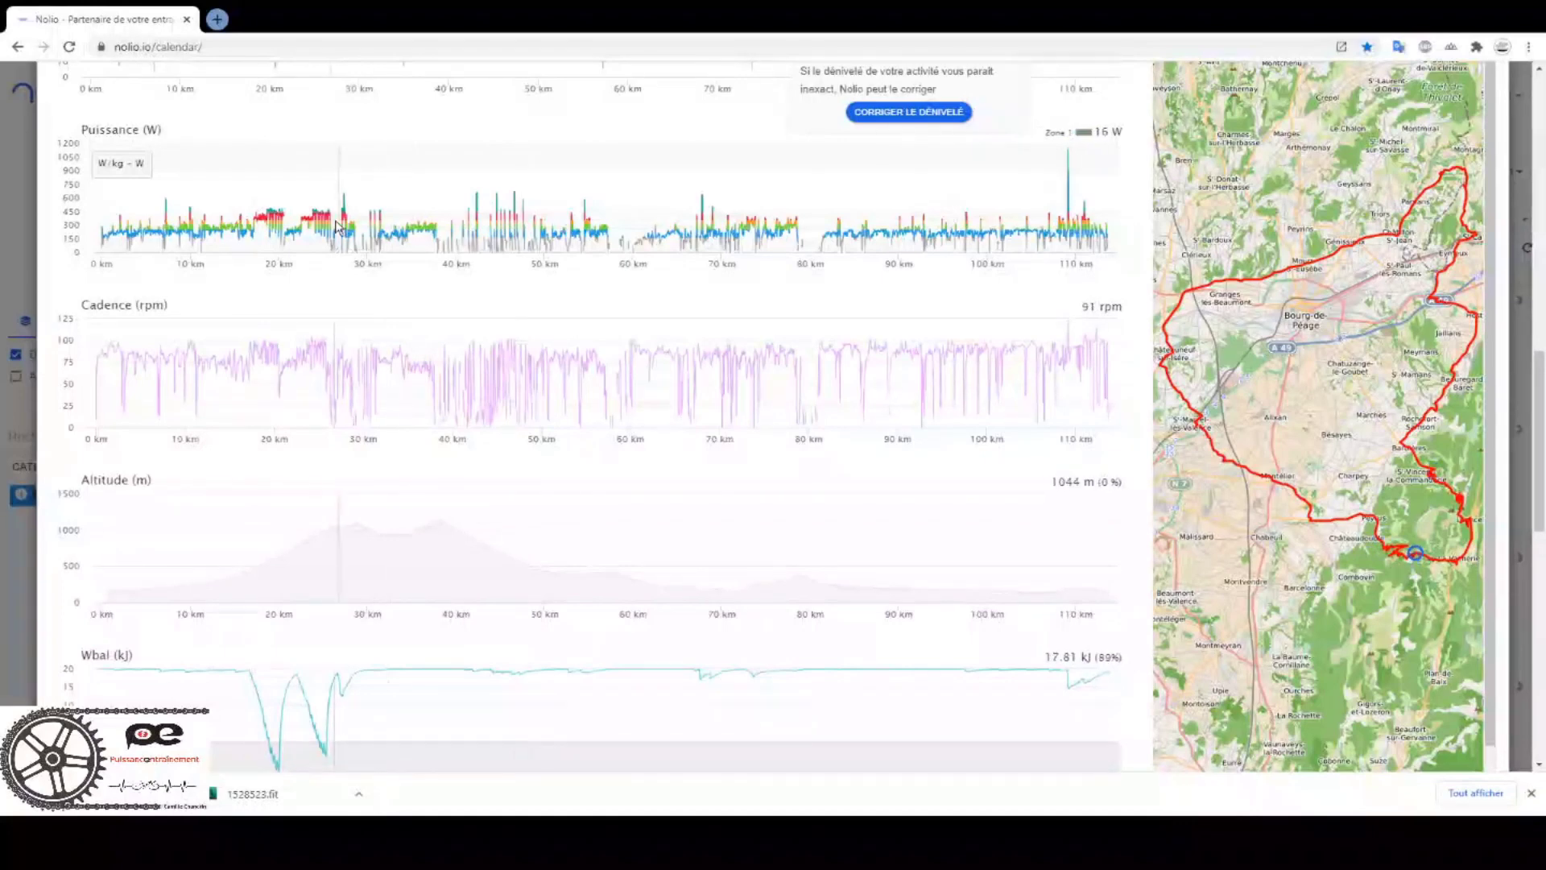
# Zoom the ride charts to the climbing section from about 16.5 to 26 km and compare its power intervals with Wbal depletion and recovery.
pyautogui.moveTo(334, 226); pyautogui.dragTo(249, 229)
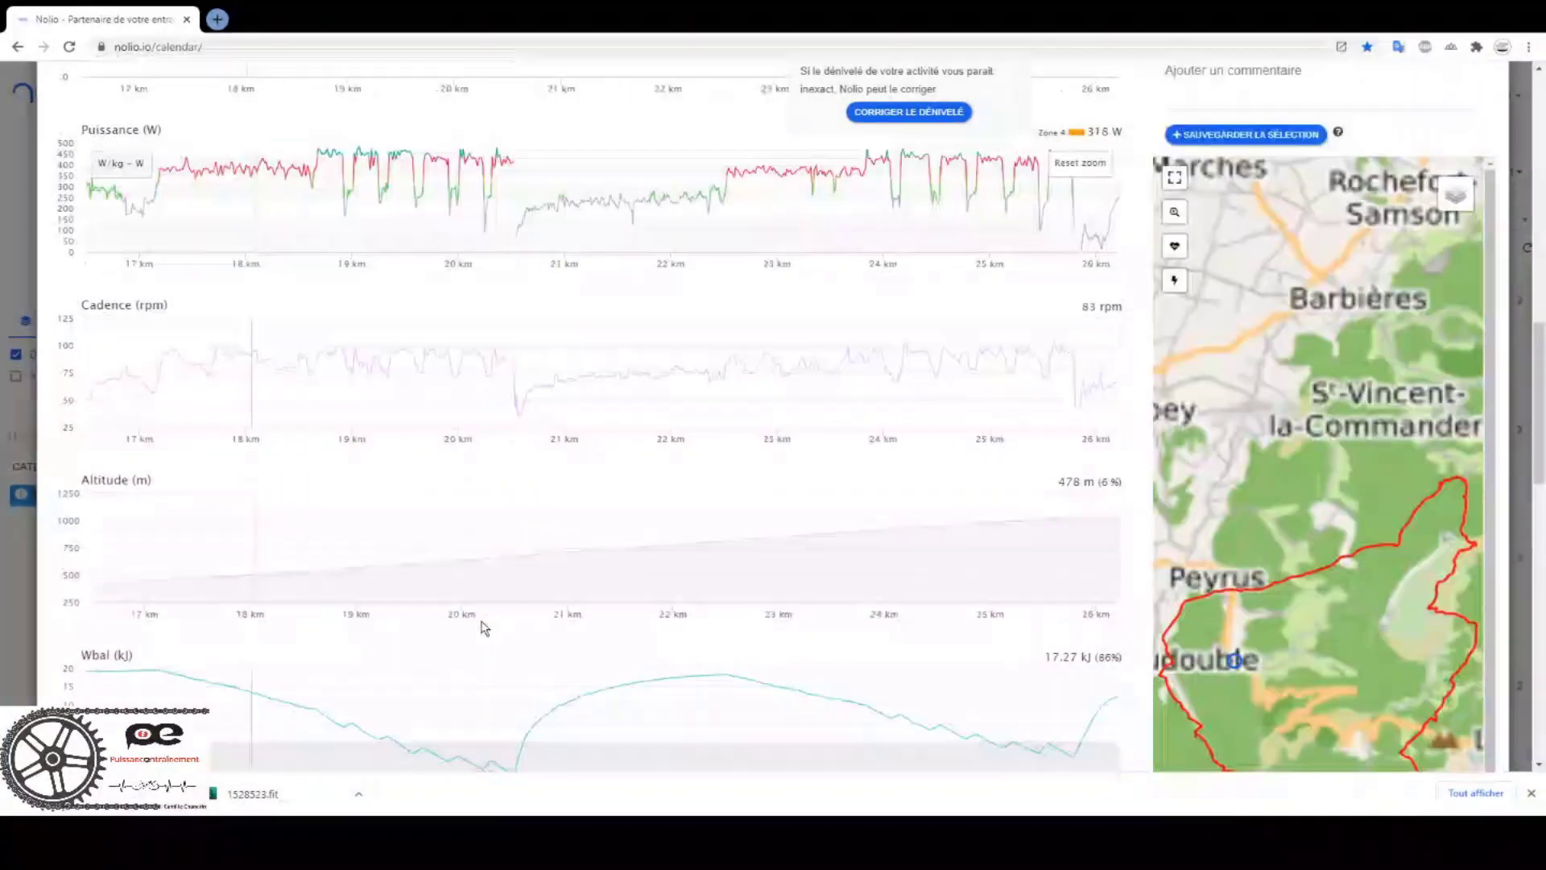
pyautogui.scroll(-2, 394, 301)
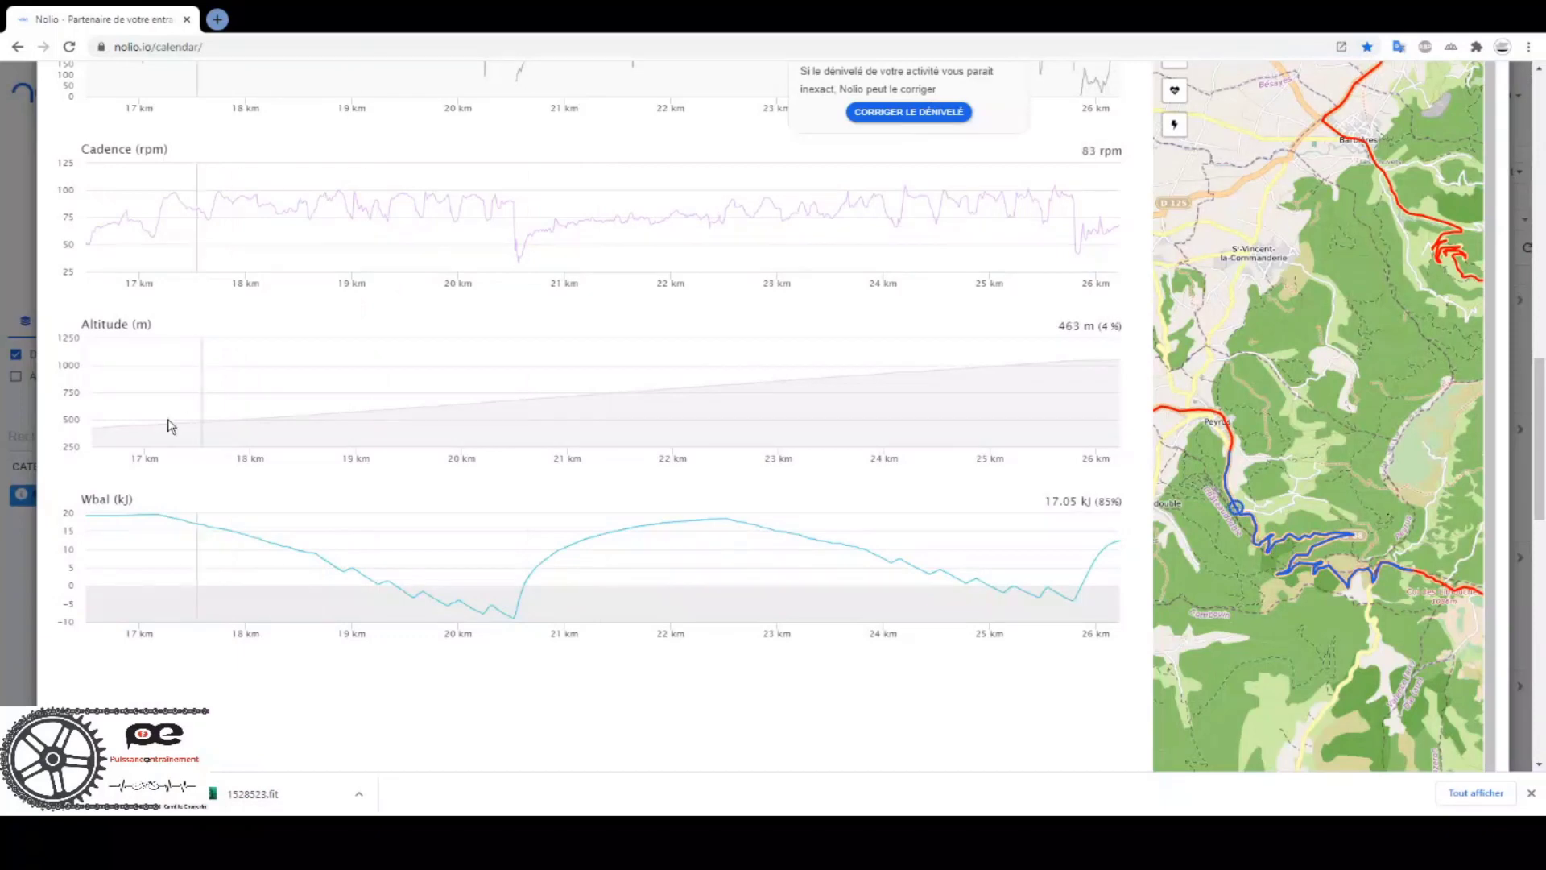
pyautogui.scroll(2, 287, 456)
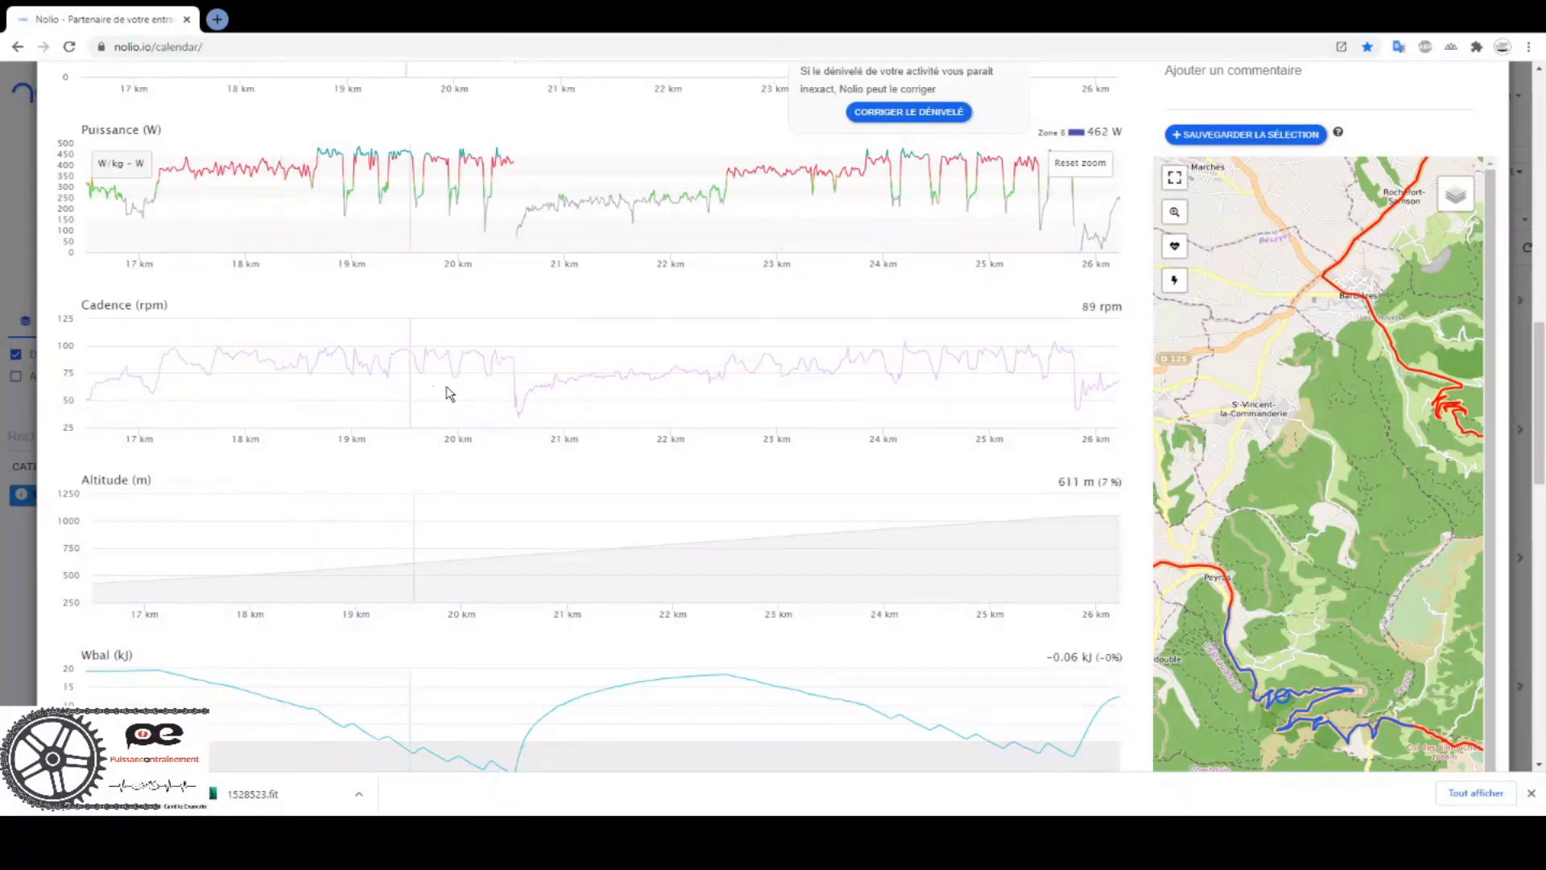
pyautogui.scroll(-2, 307, 521)
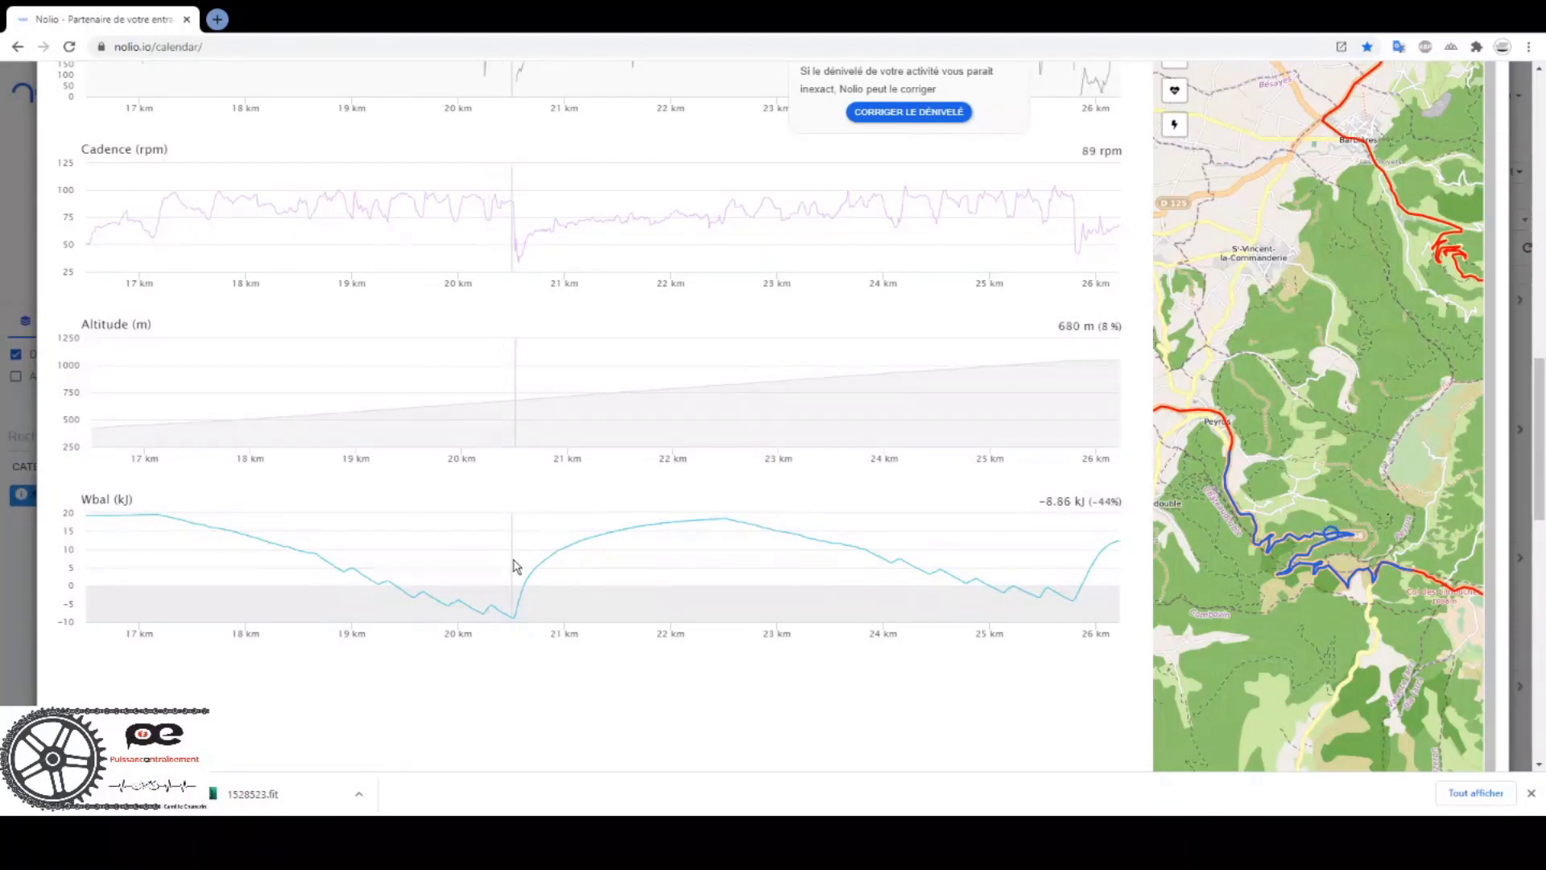
pyautogui.scroll(1, 545, 569)
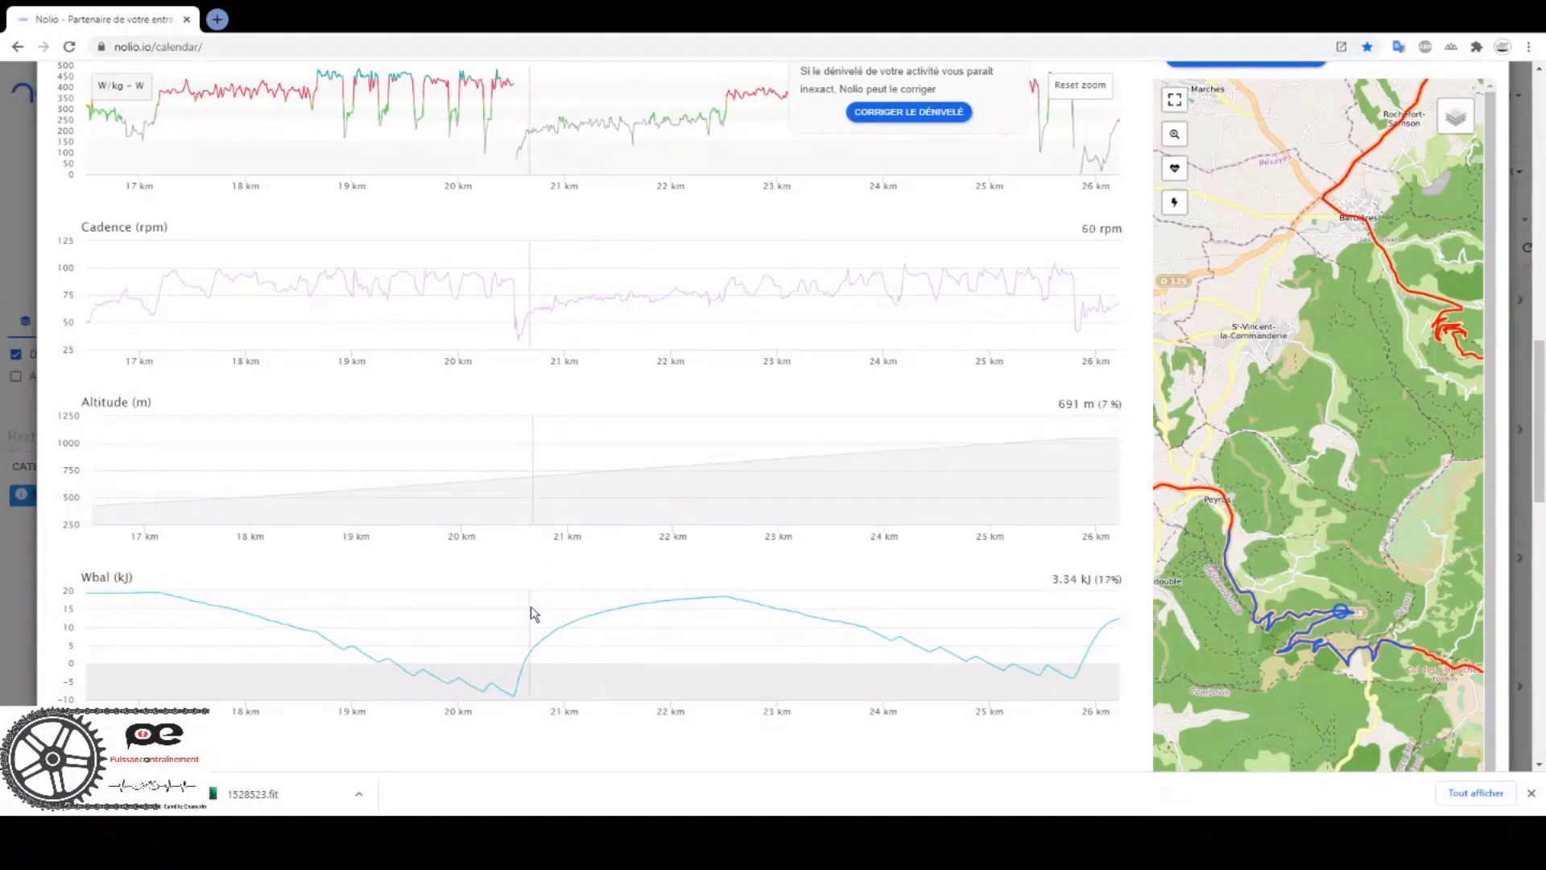
pyautogui.scroll(1, 749, 604)
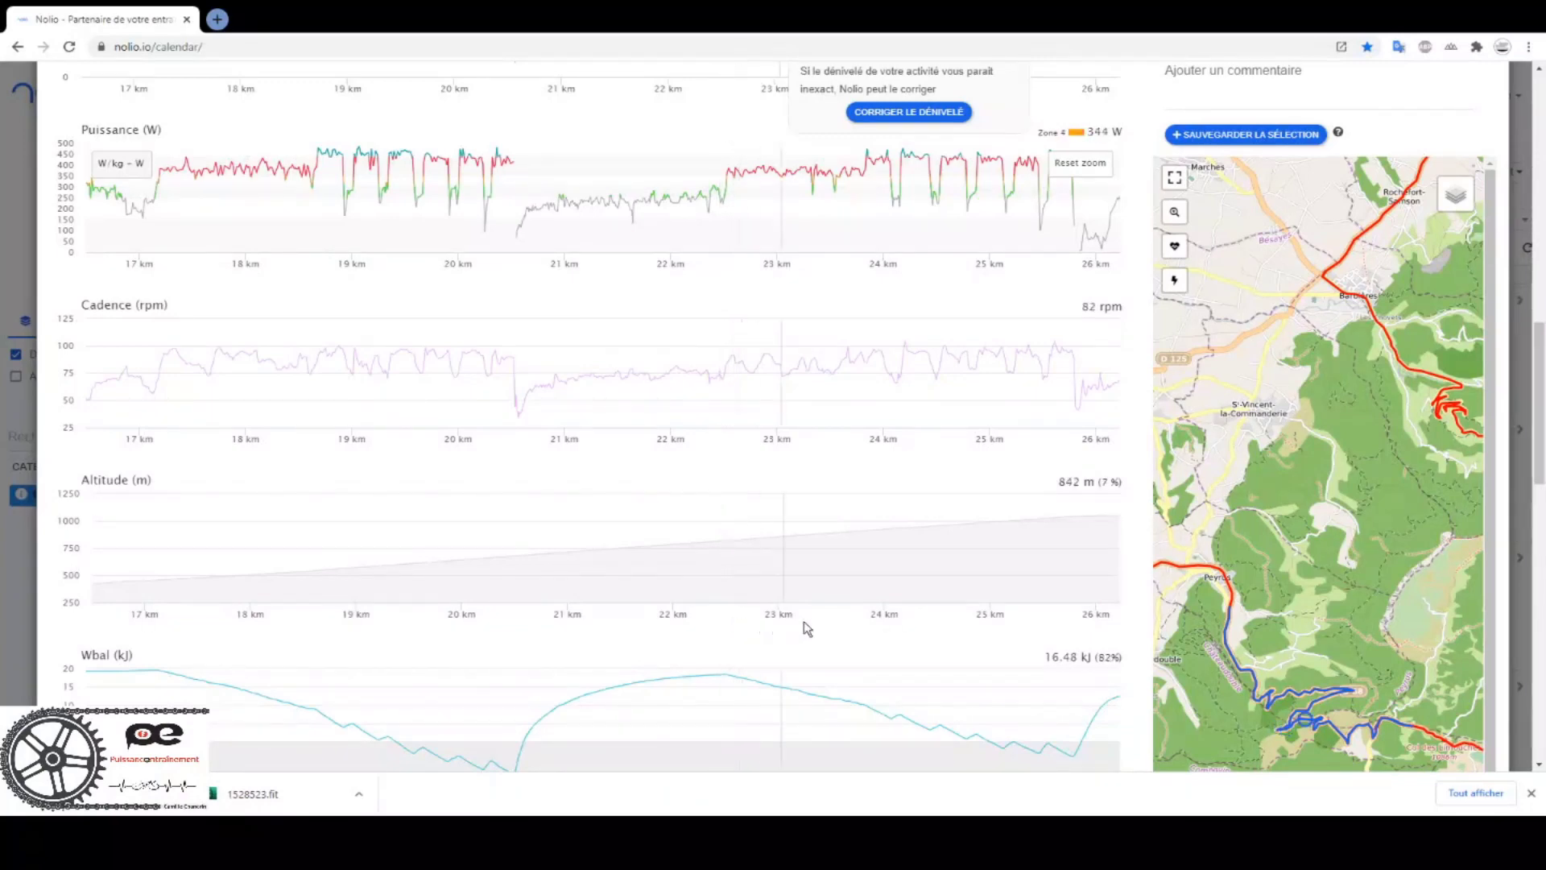
pyautogui.scroll(-1, 822, 633)
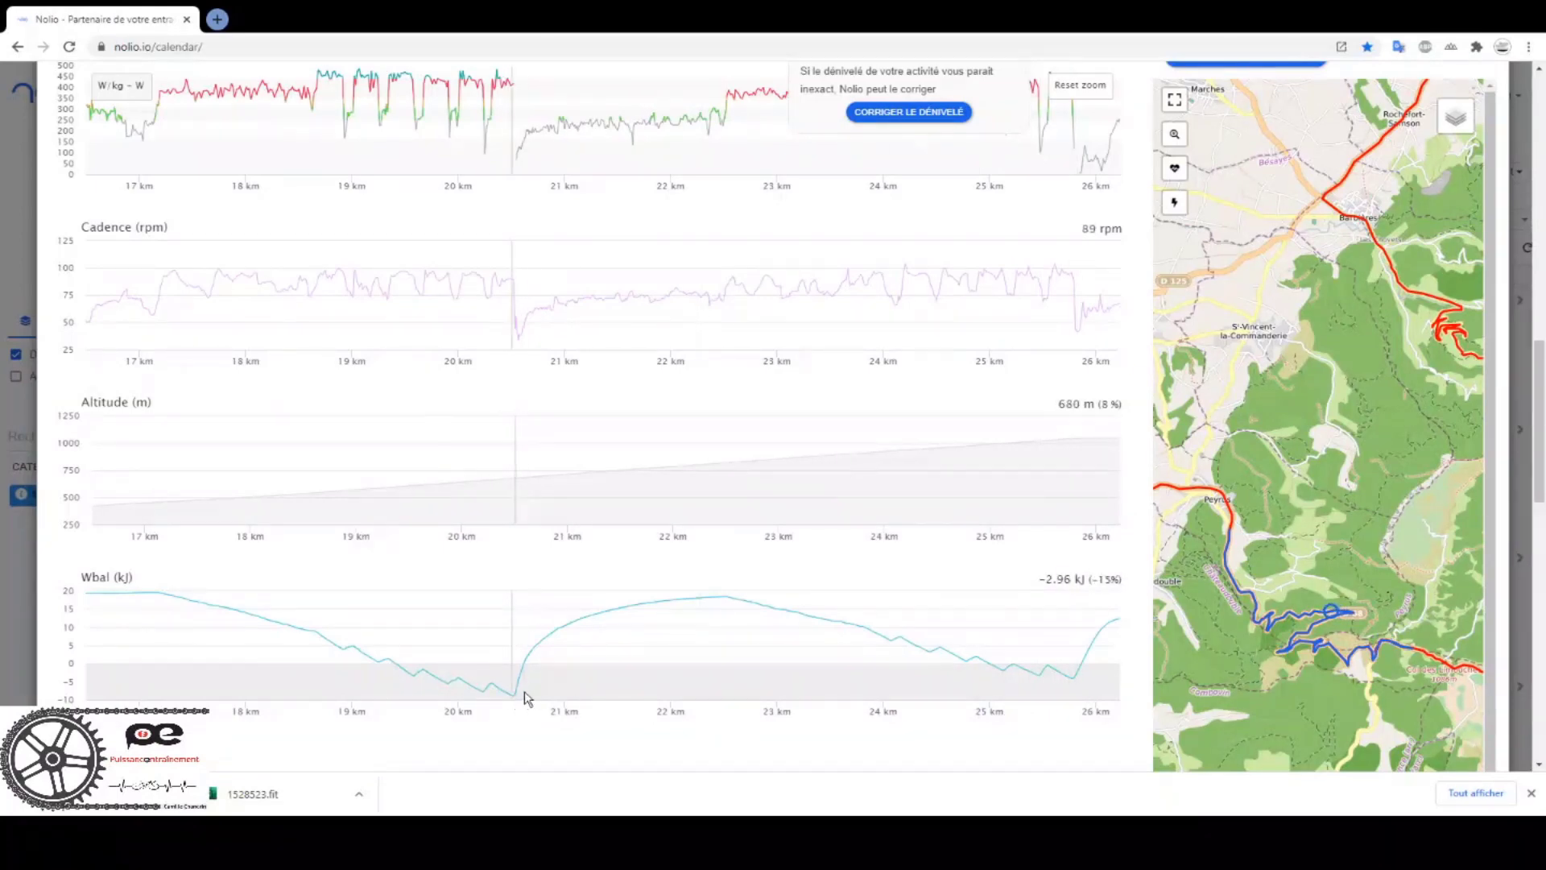
pyautogui.scroll(1, 908, 578)
pyautogui.scroll(1, 693, 612)
pyautogui.scroll(-2, 477, 642)
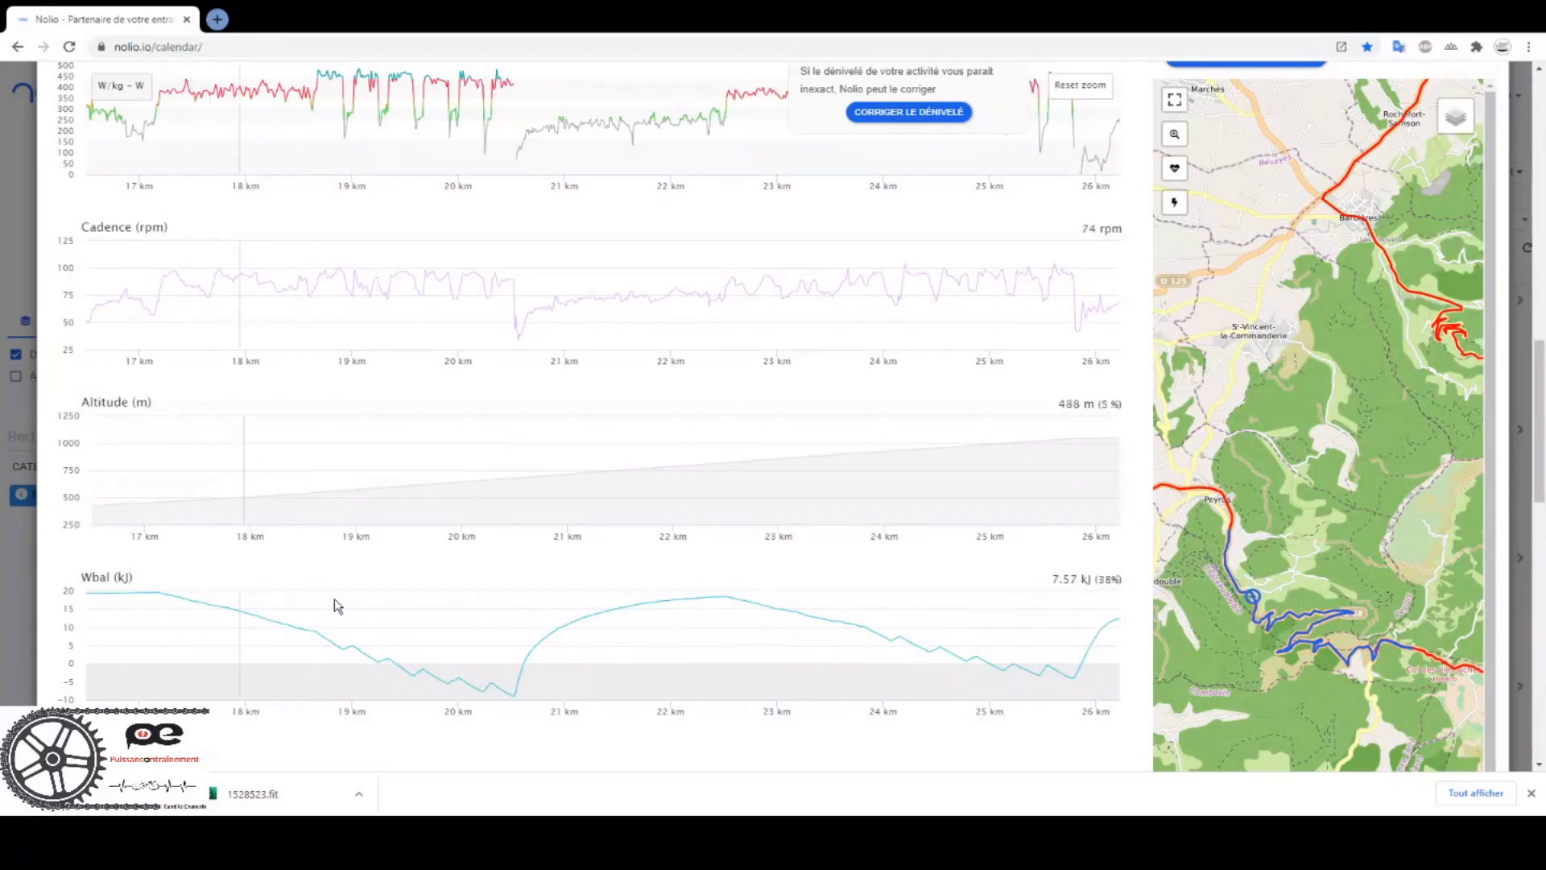
pyautogui.scroll(1, 326, 609)
pyautogui.scroll(-2, 202, 619)
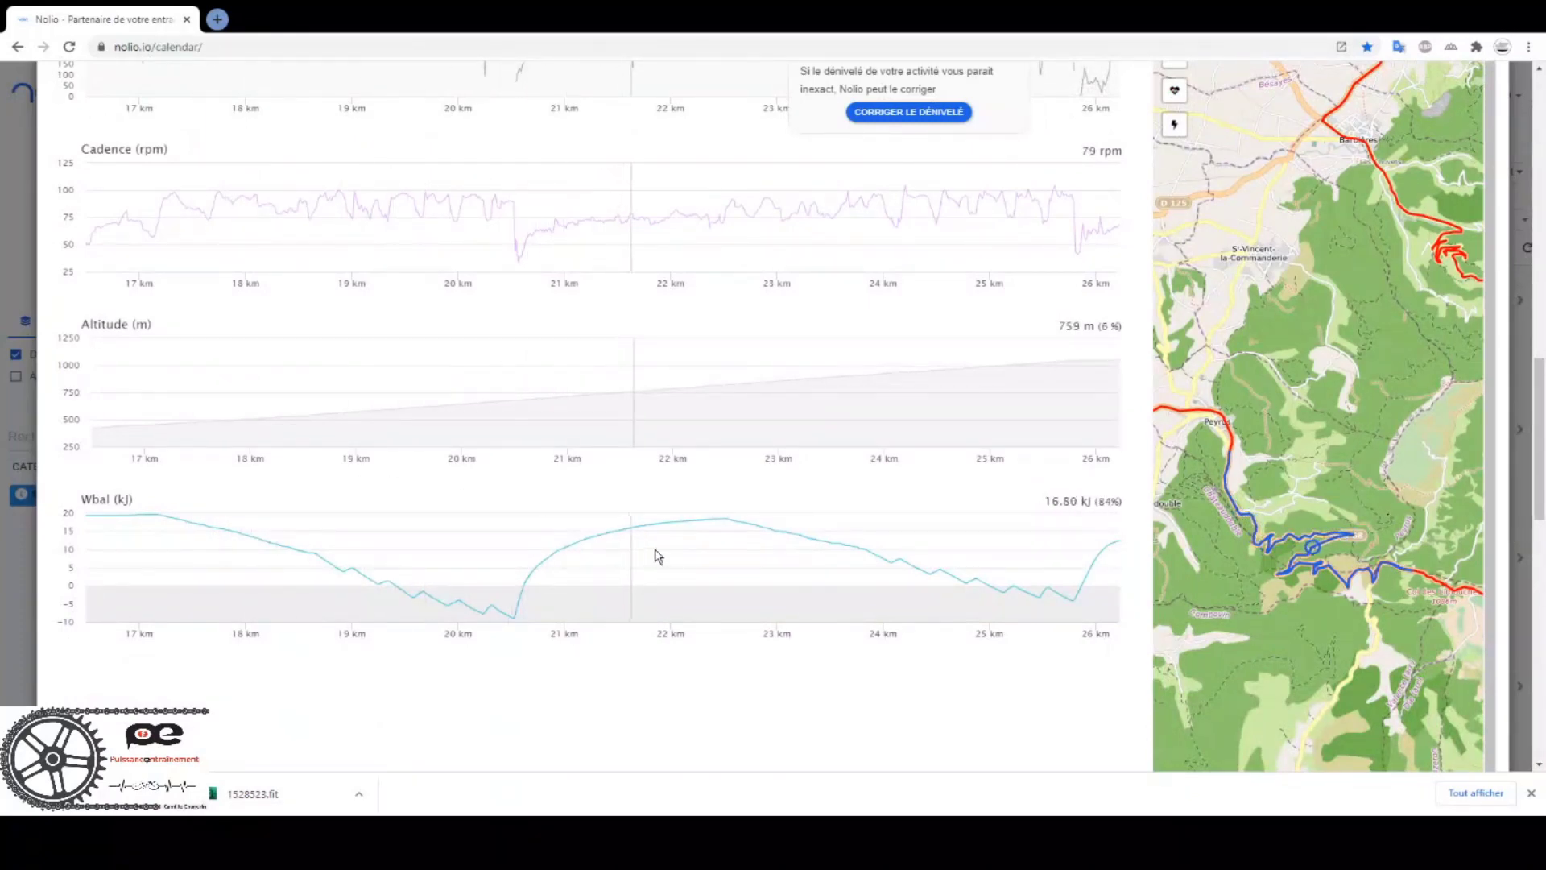
# Compare the second climbing block, about 22.5 to 26 km, across heart rate, power, altitude and the Wbal curve.
pyautogui.scroll(4, 835, 575)
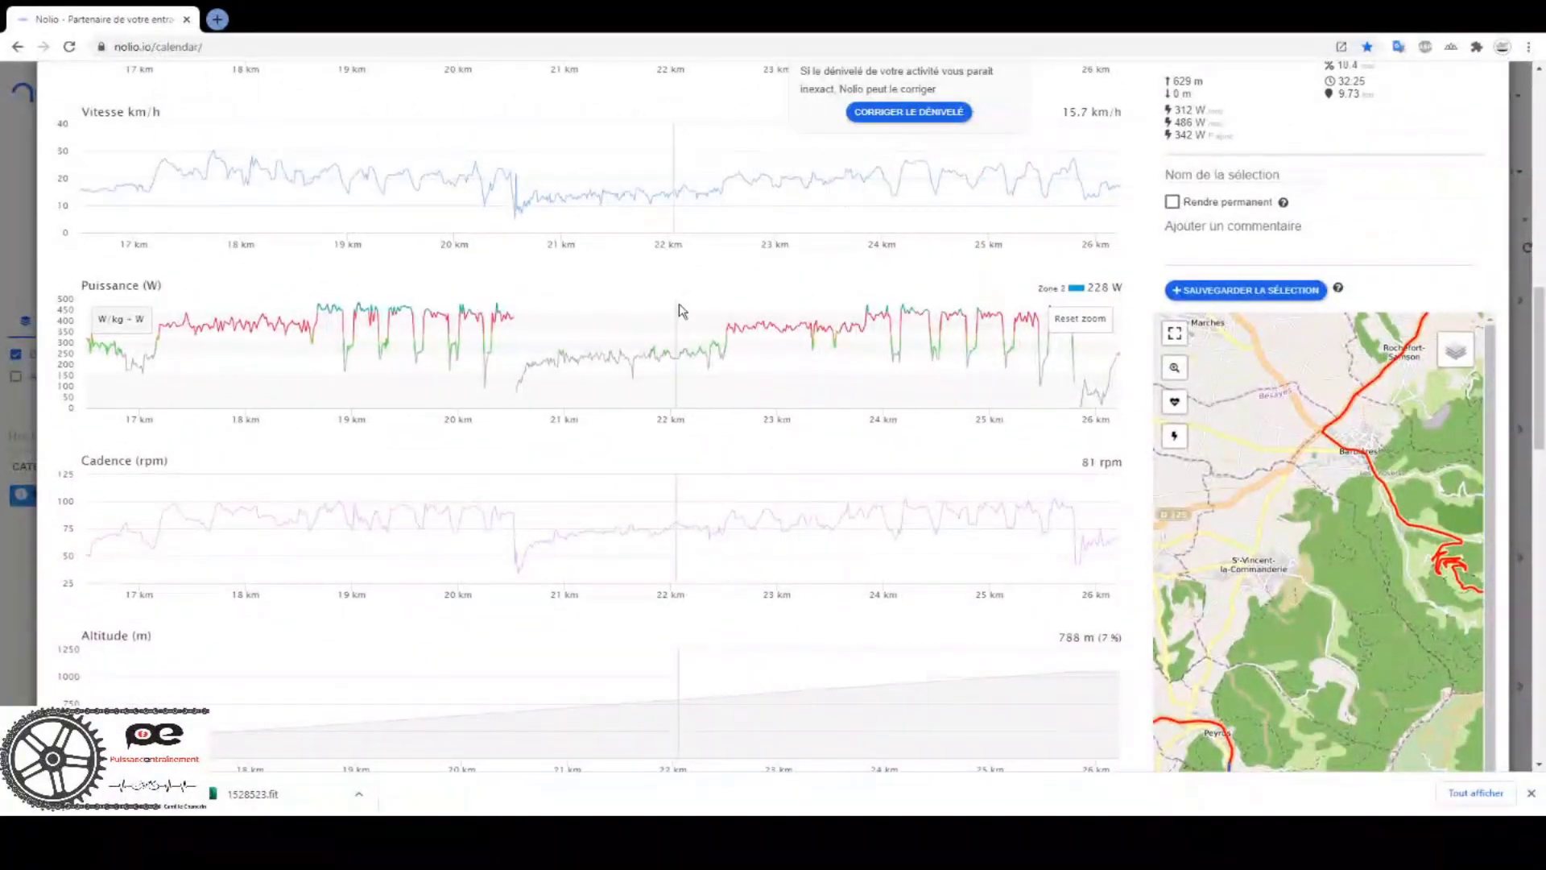
pyautogui.scroll(2, 680, 312)
pyautogui.scroll(1, 673, 358)
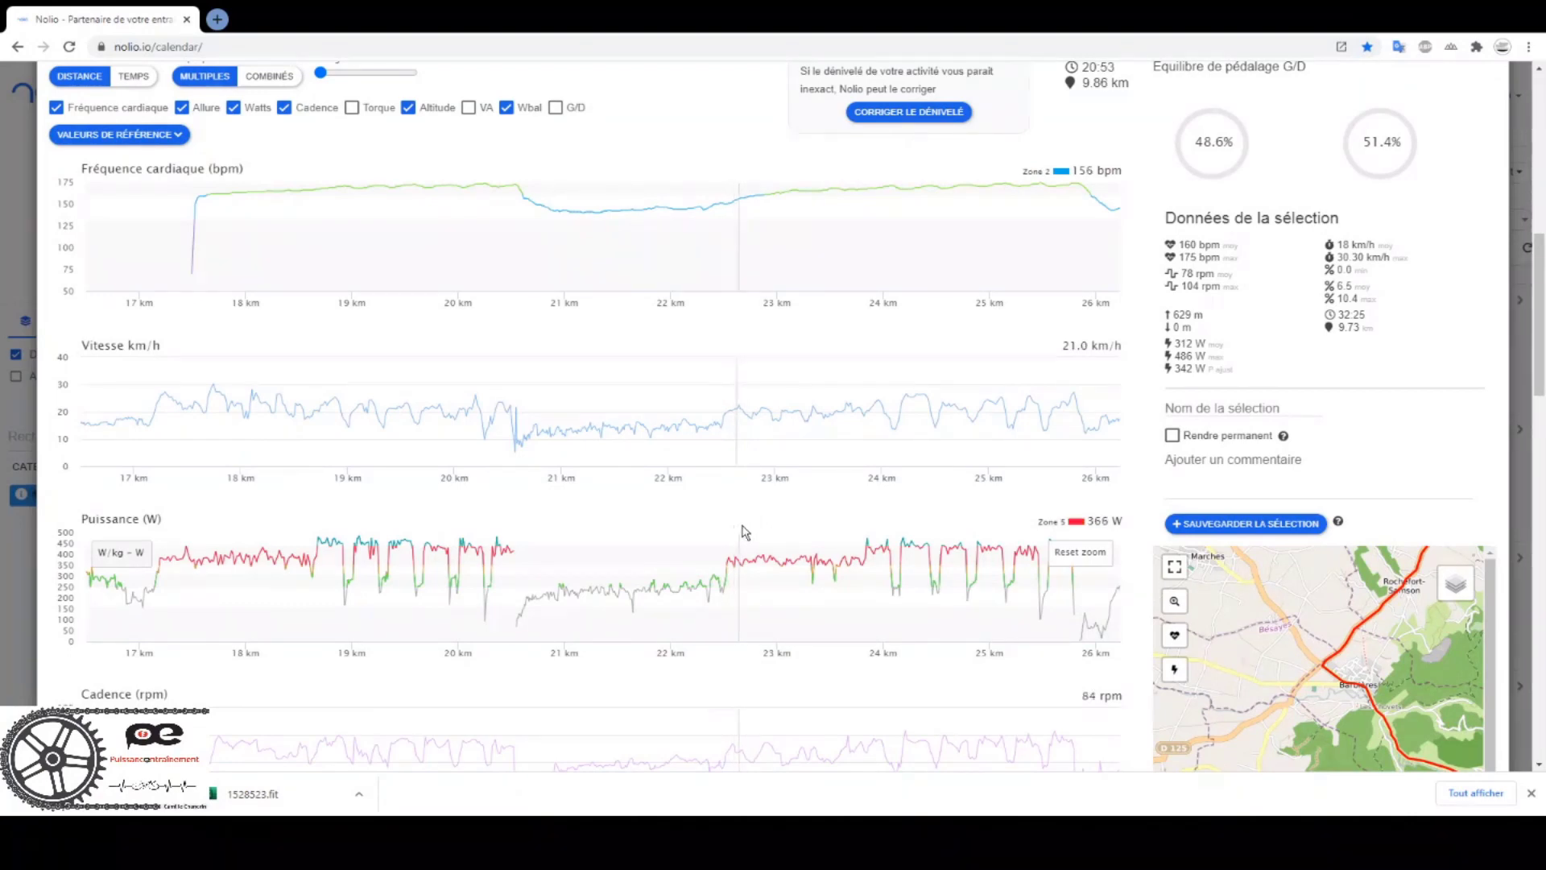
pyautogui.scroll(-3, 913, 516)
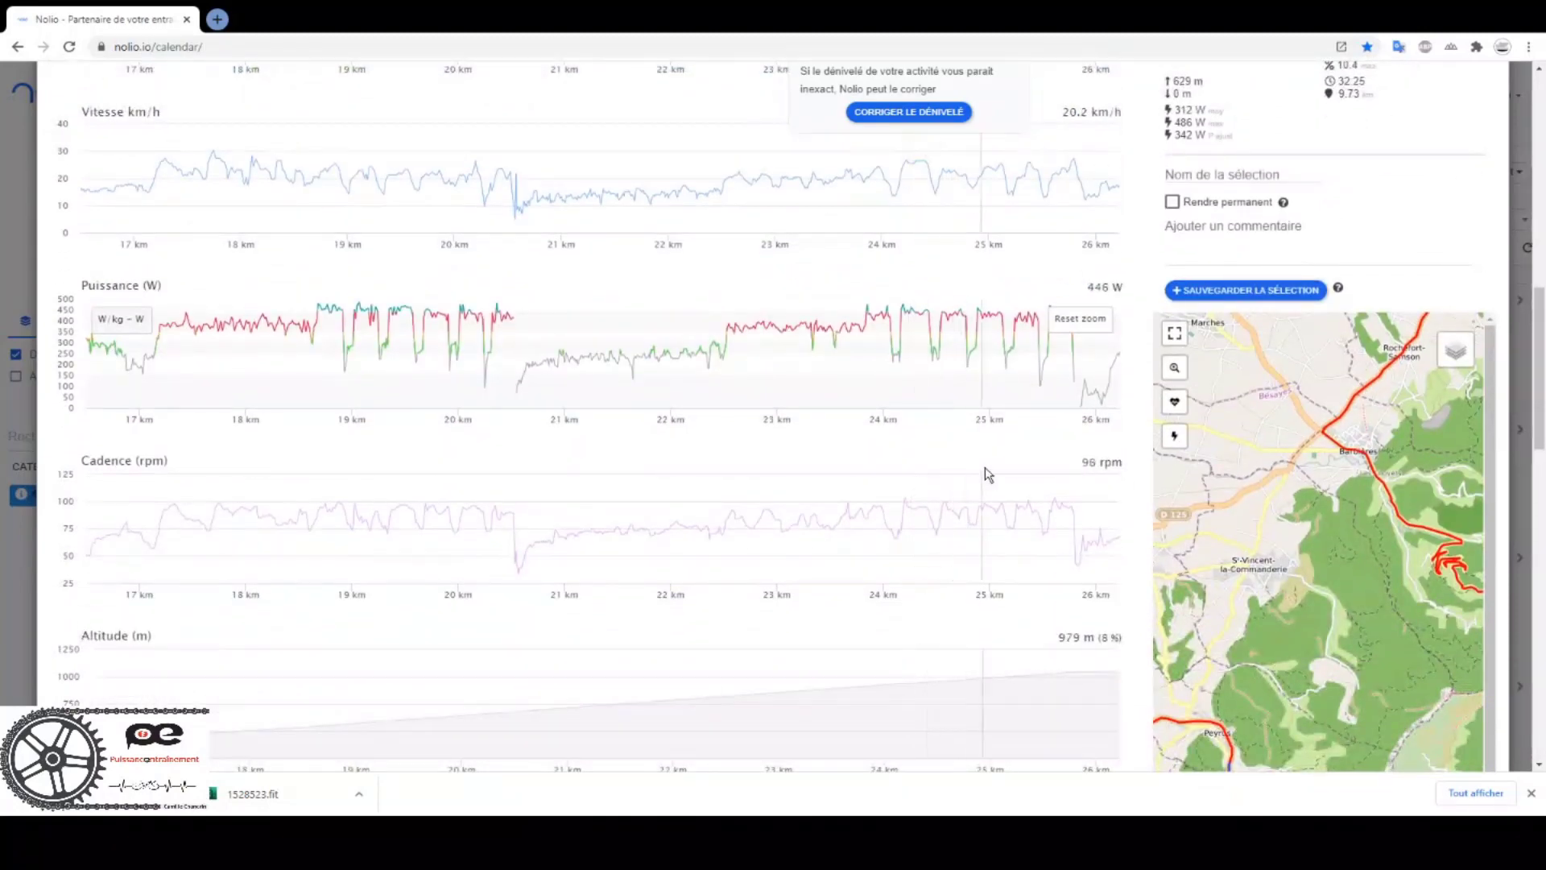
pyautogui.scroll(-3, 1047, 470)
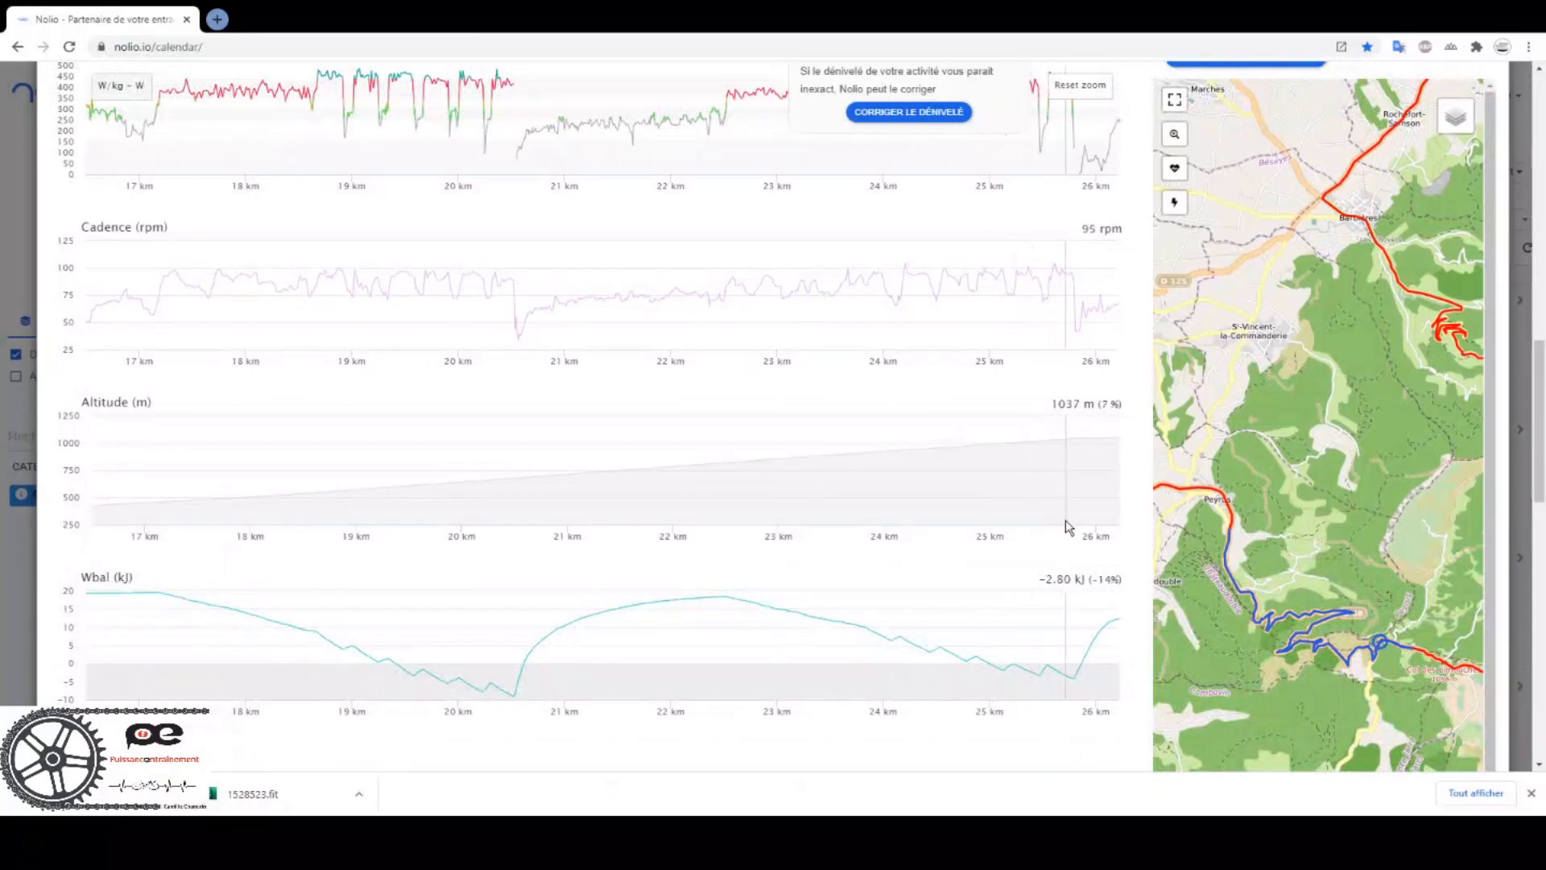
pyautogui.scroll(2, 1065, 522)
pyautogui.scroll(8, 987, 547)
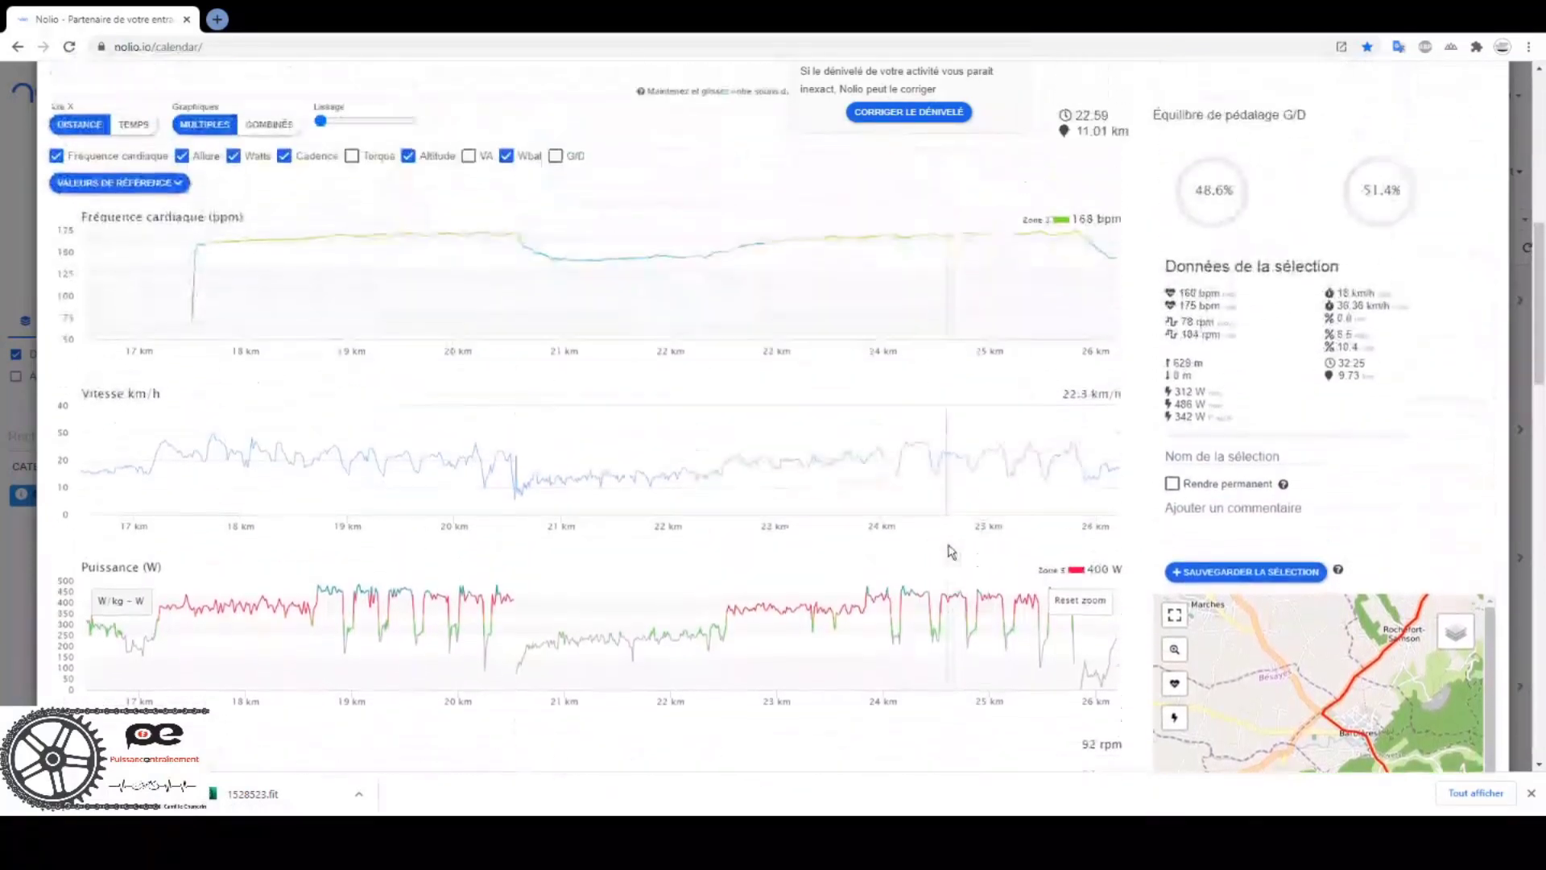
pyautogui.scroll(-8, 951, 553)
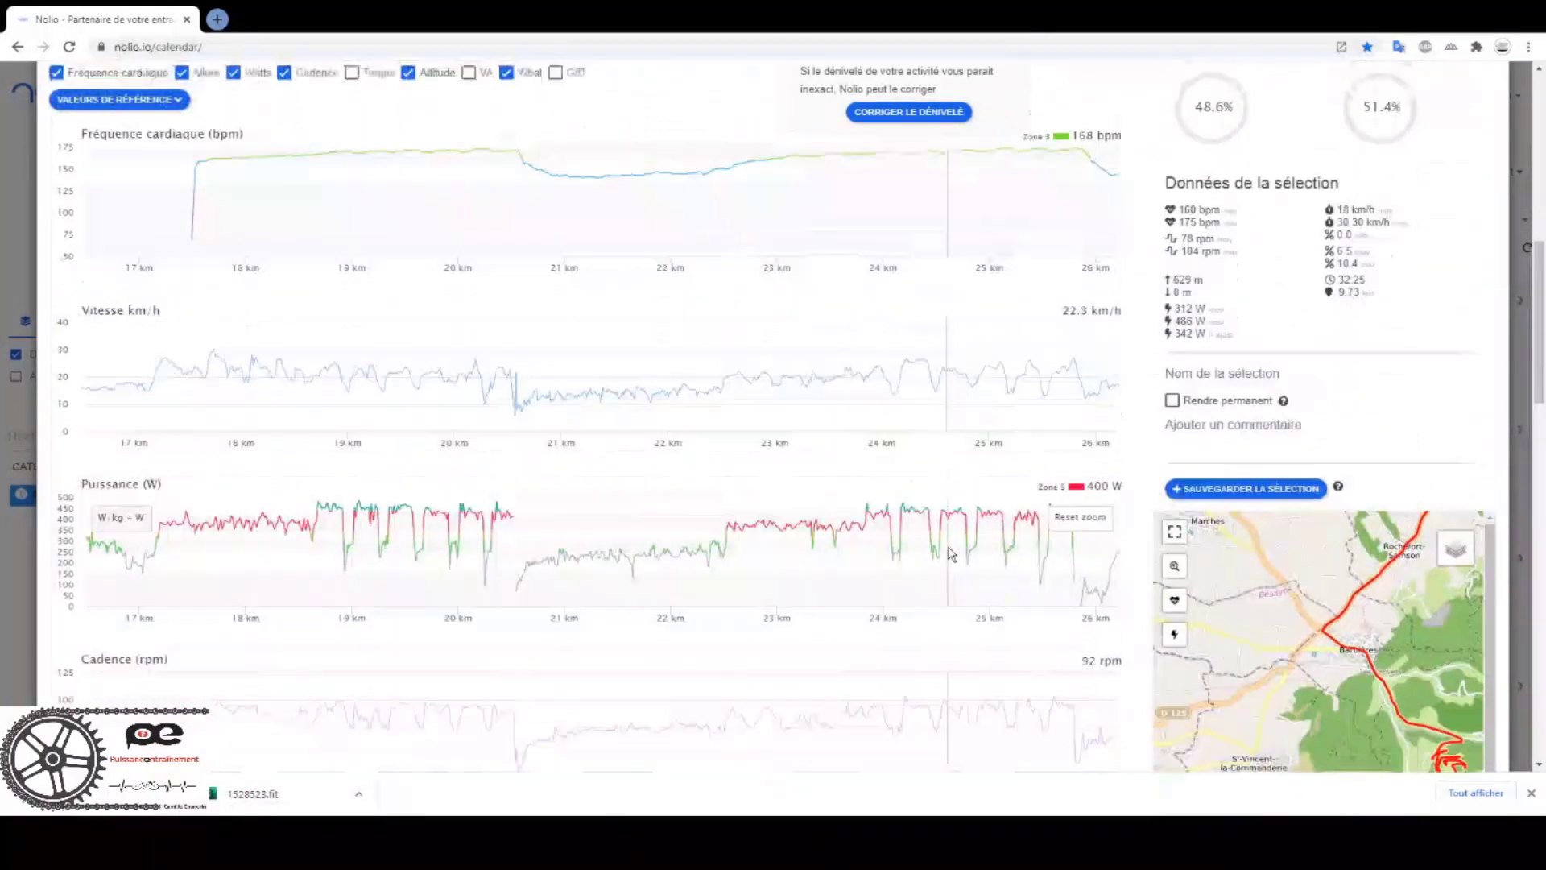
pyautogui.scroll(-2, 951, 554)
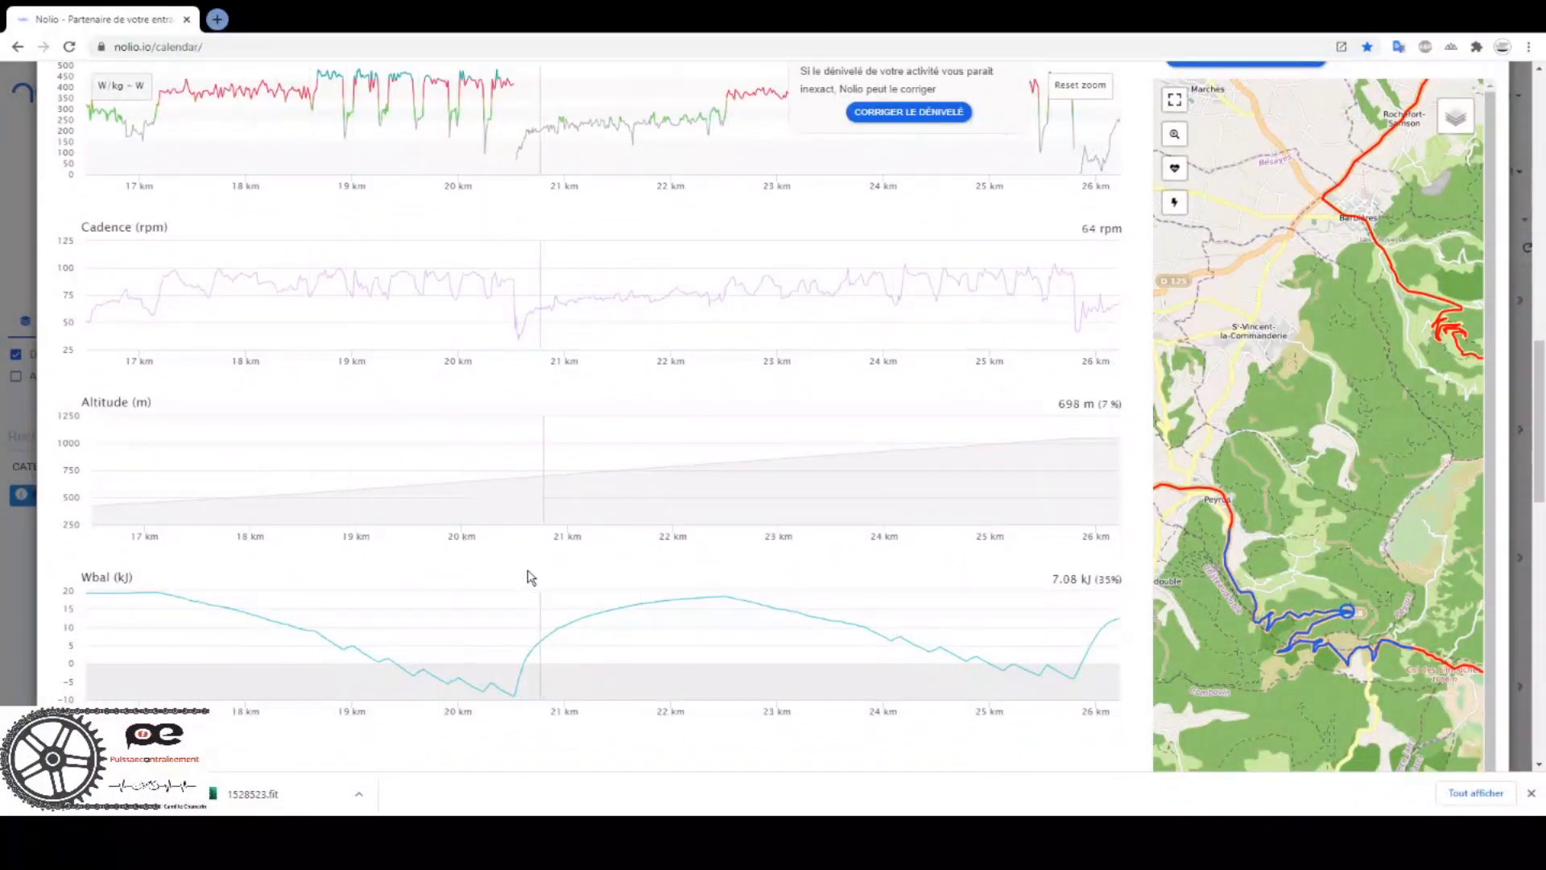
# Examine the speed, power and heart rate charts around the end of the first interval block and through the second.
pyautogui.scroll(1, 548, 573)
pyautogui.scroll(2, 549, 578)
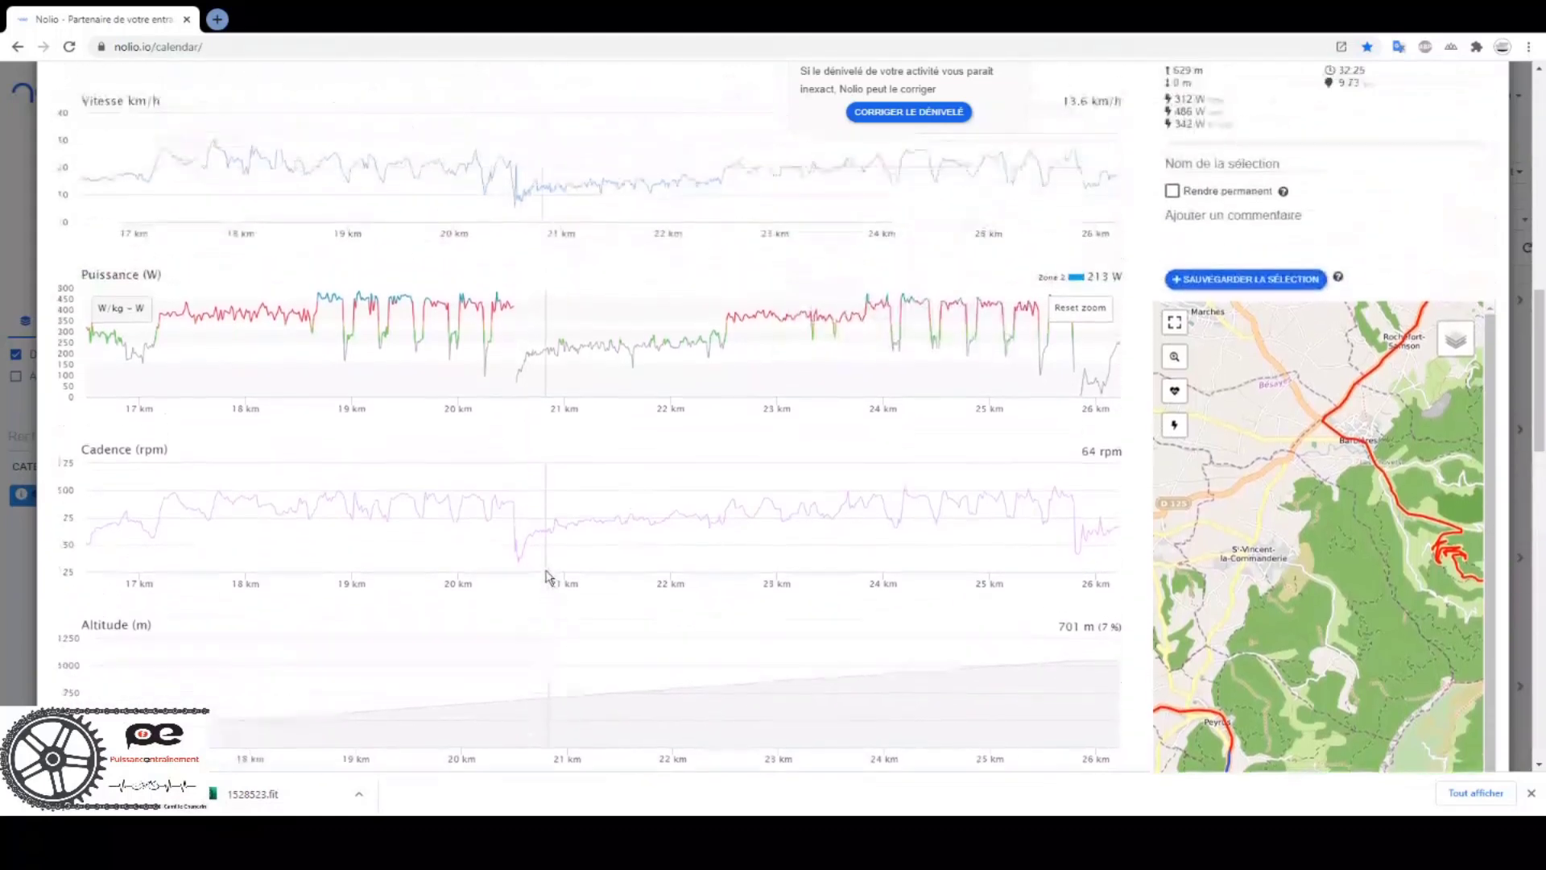
pyautogui.scroll(2, 499, 562)
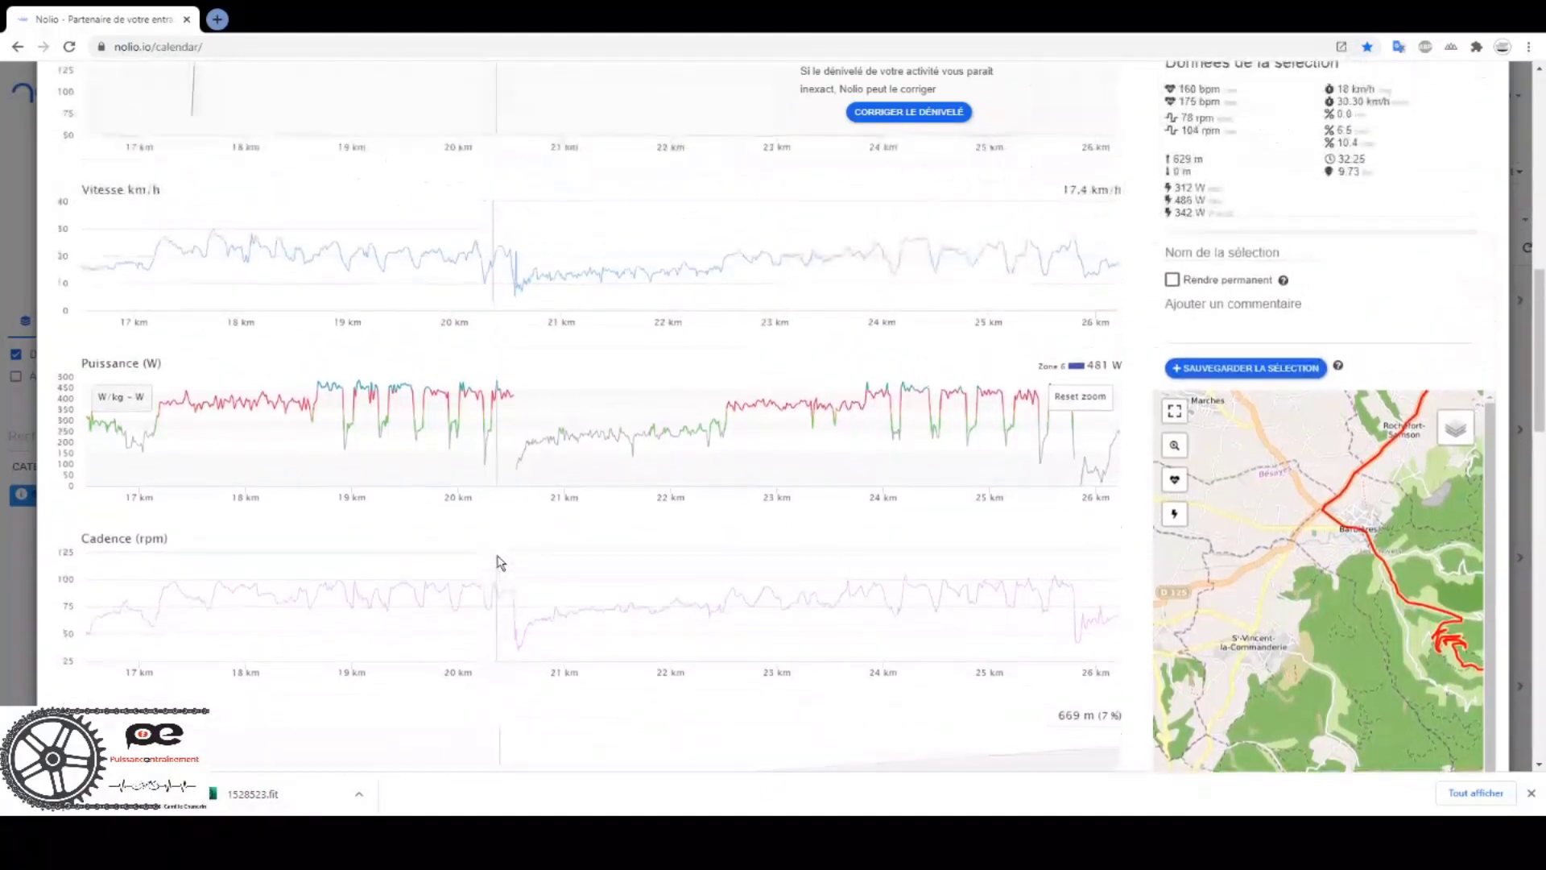
pyautogui.scroll(1, 503, 561)
pyautogui.scroll(1, 505, 556)
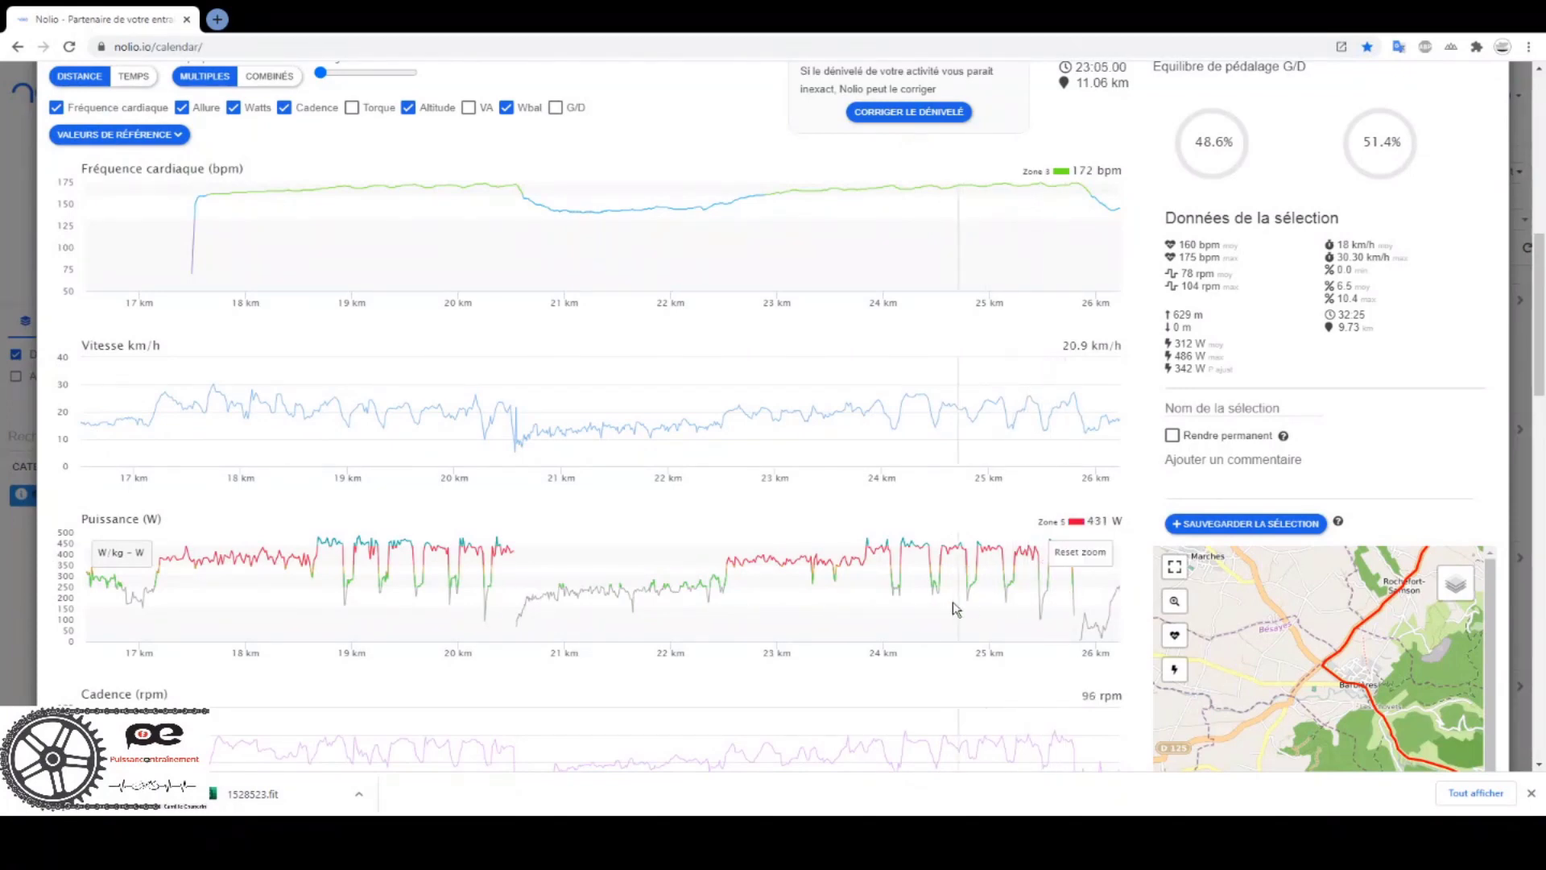
# Add the G/D chart to the ride graphs and examine the left/right pedalling distribution over the zoomed section.
pyautogui.scroll(3, 953, 608)
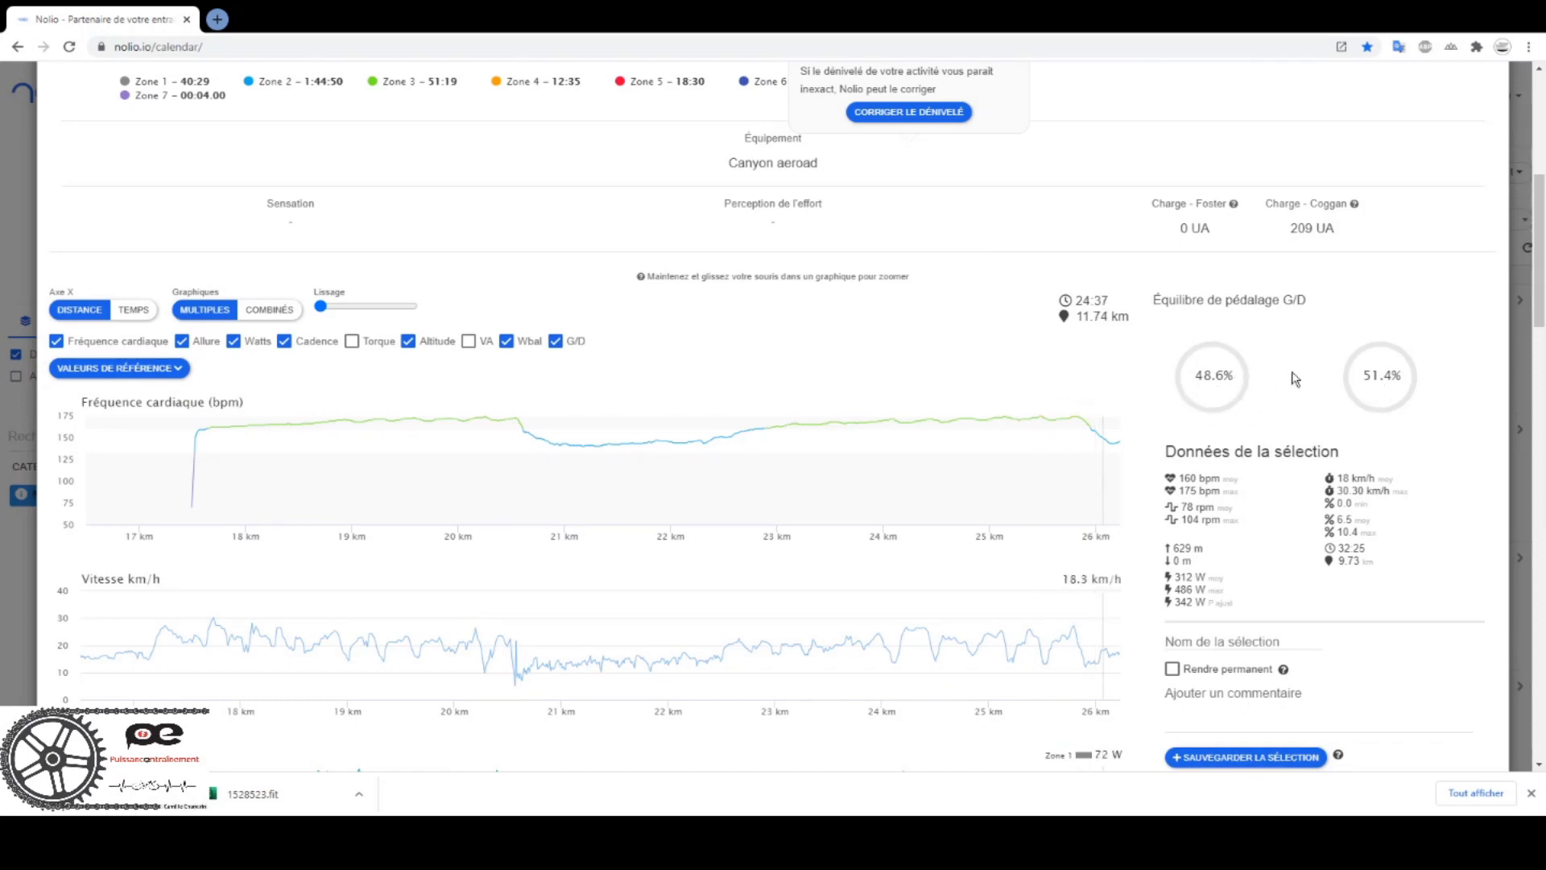
pyautogui.scroll(-2, 1280, 379)
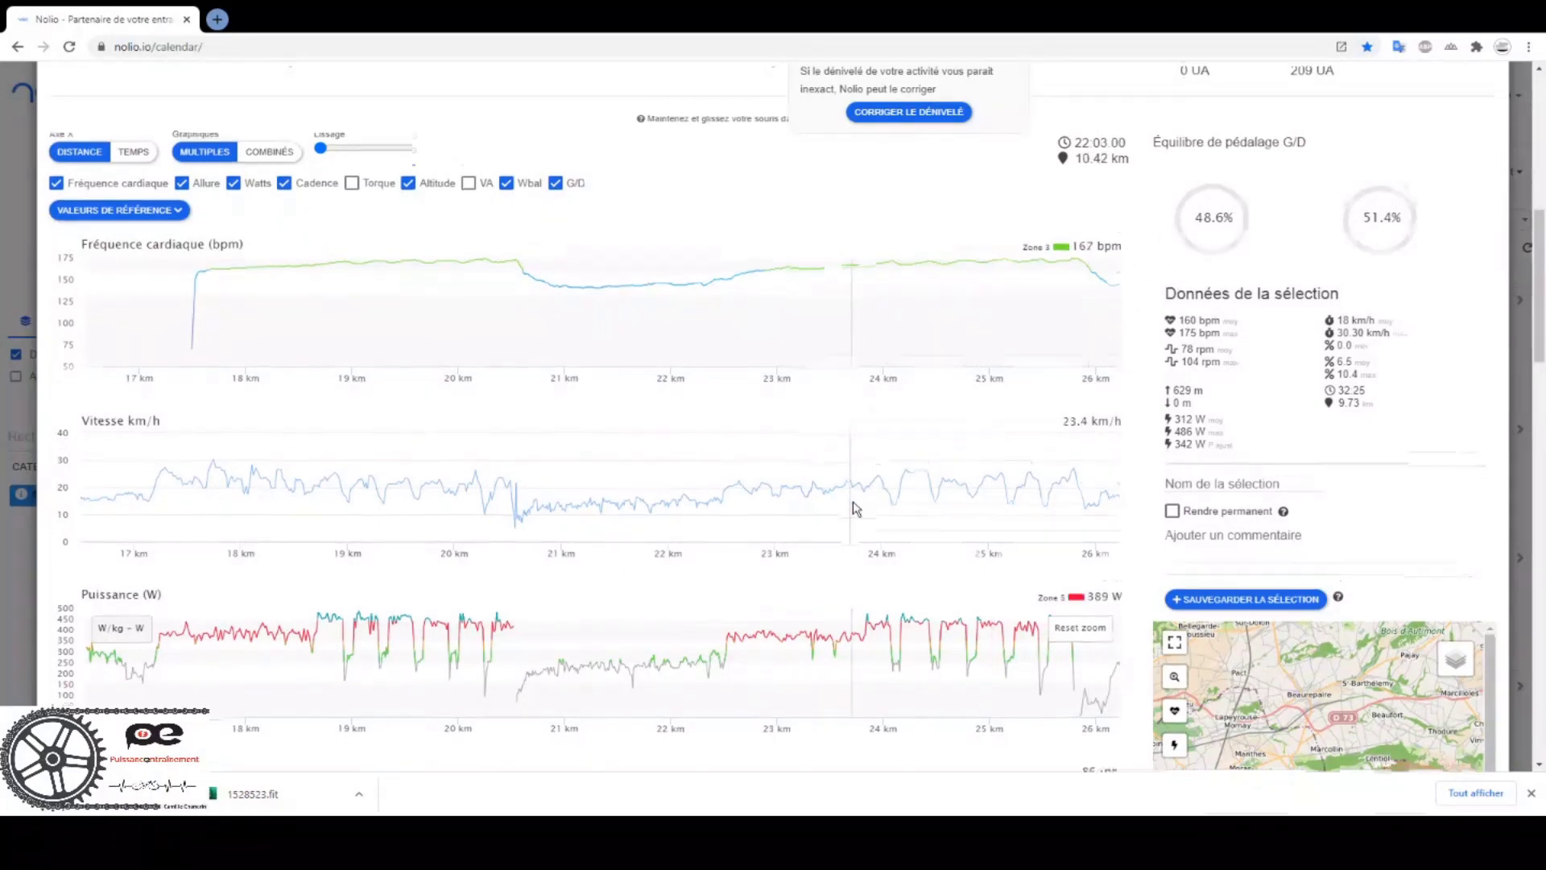
pyautogui.scroll(-4, 857, 499)
pyautogui.scroll(-3, 855, 506)
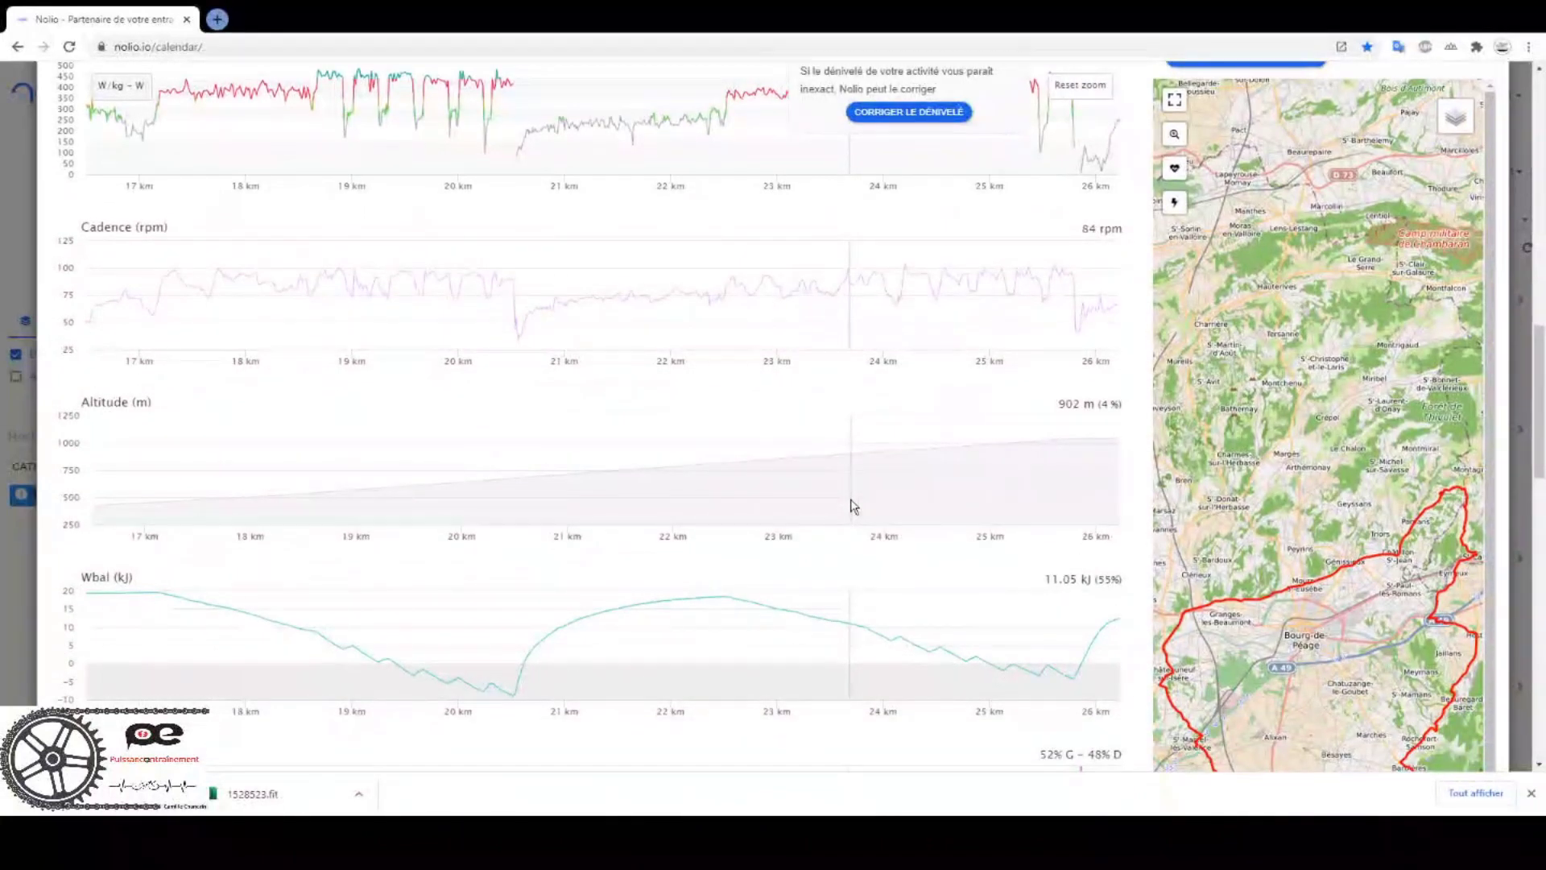
pyautogui.scroll(-1, 854, 506)
pyautogui.scroll(-2, 694, 543)
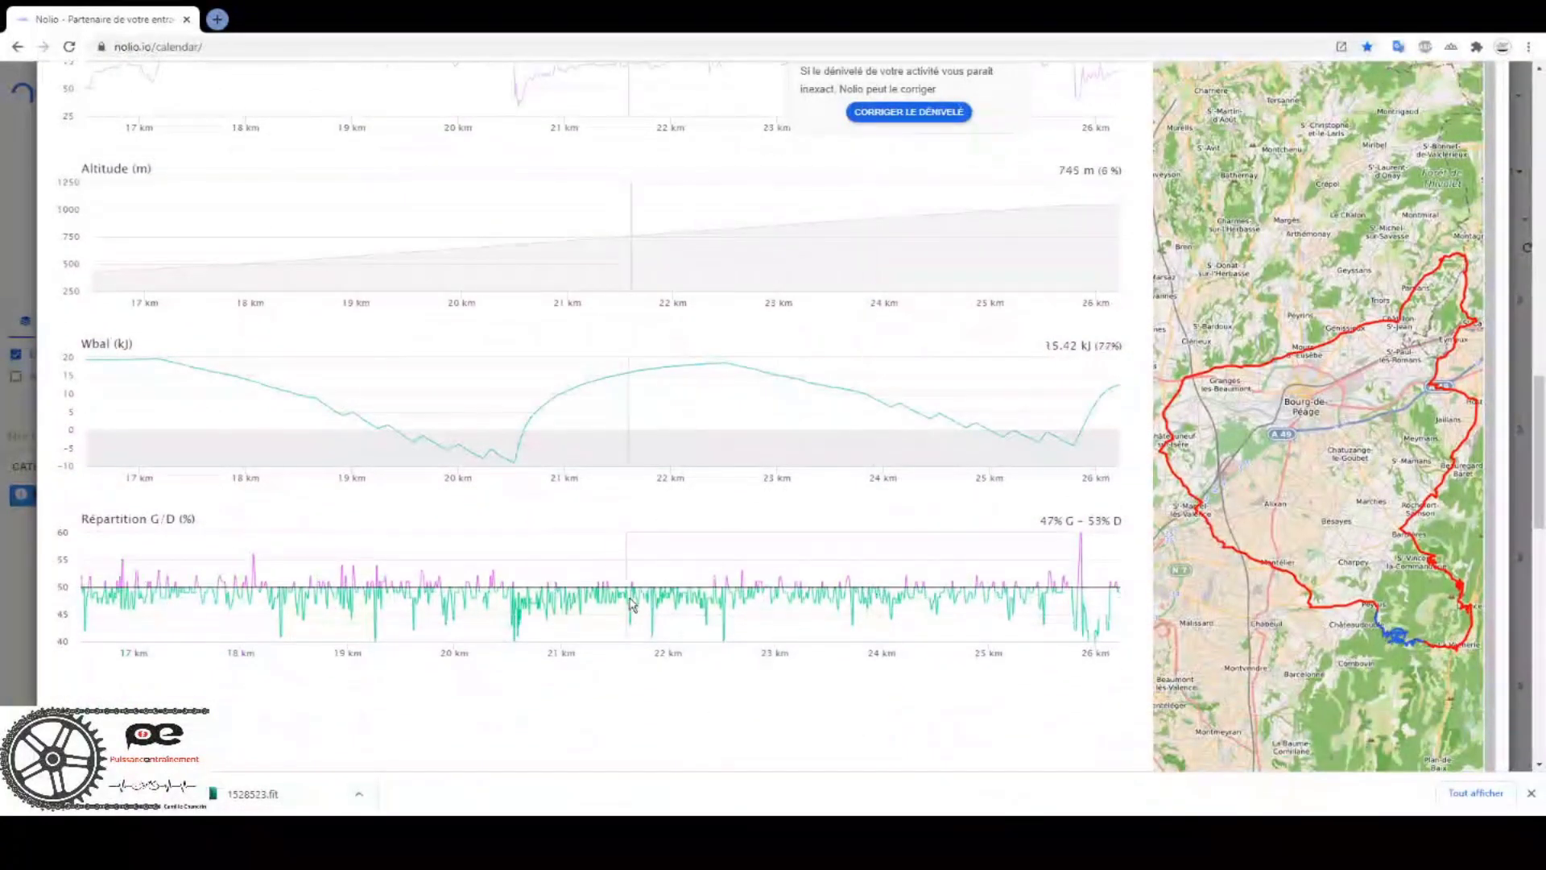
# Review the session's summary figures, power training zones and training load alongside the zoomed ride charts and pedalling balance.
pyautogui.scroll(2, 619, 600)
pyautogui.scroll(9, 619, 600)
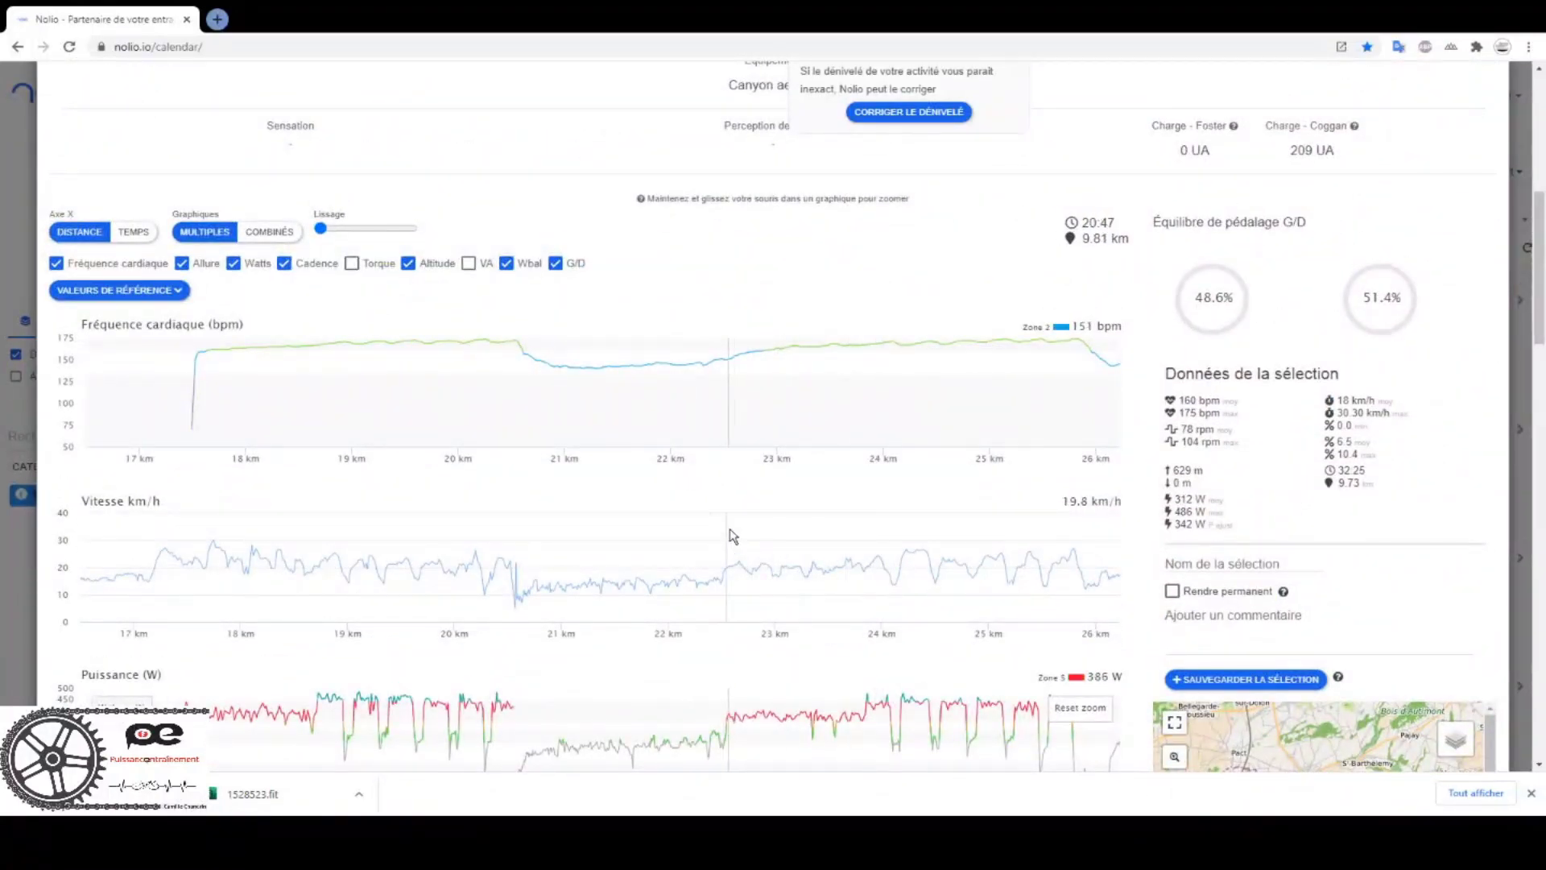
pyautogui.scroll(4, 846, 586)
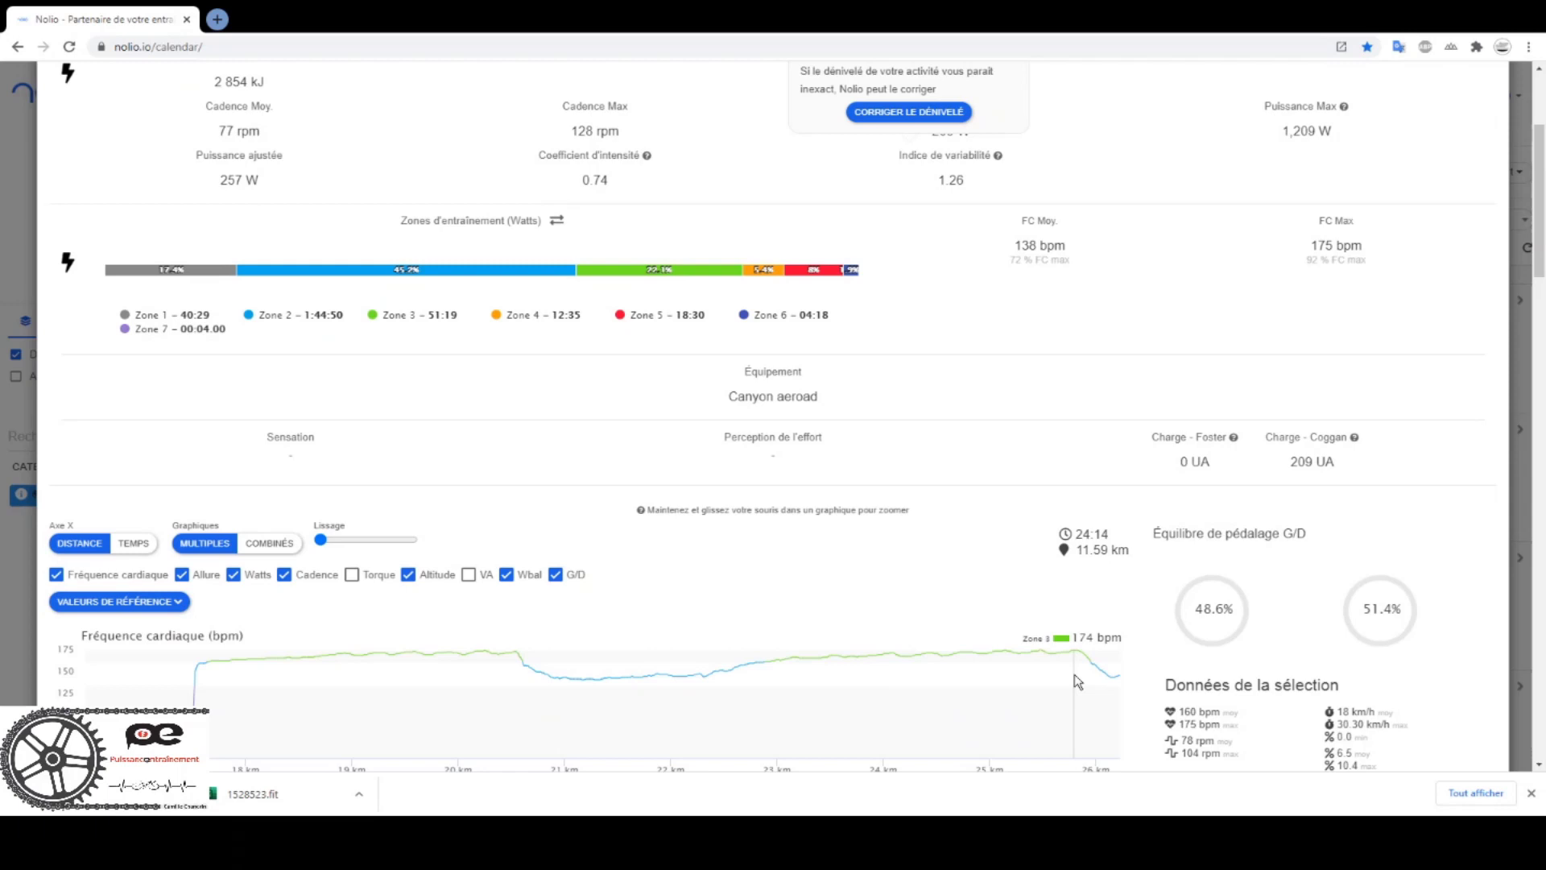
pyautogui.scroll(3, 856, 673)
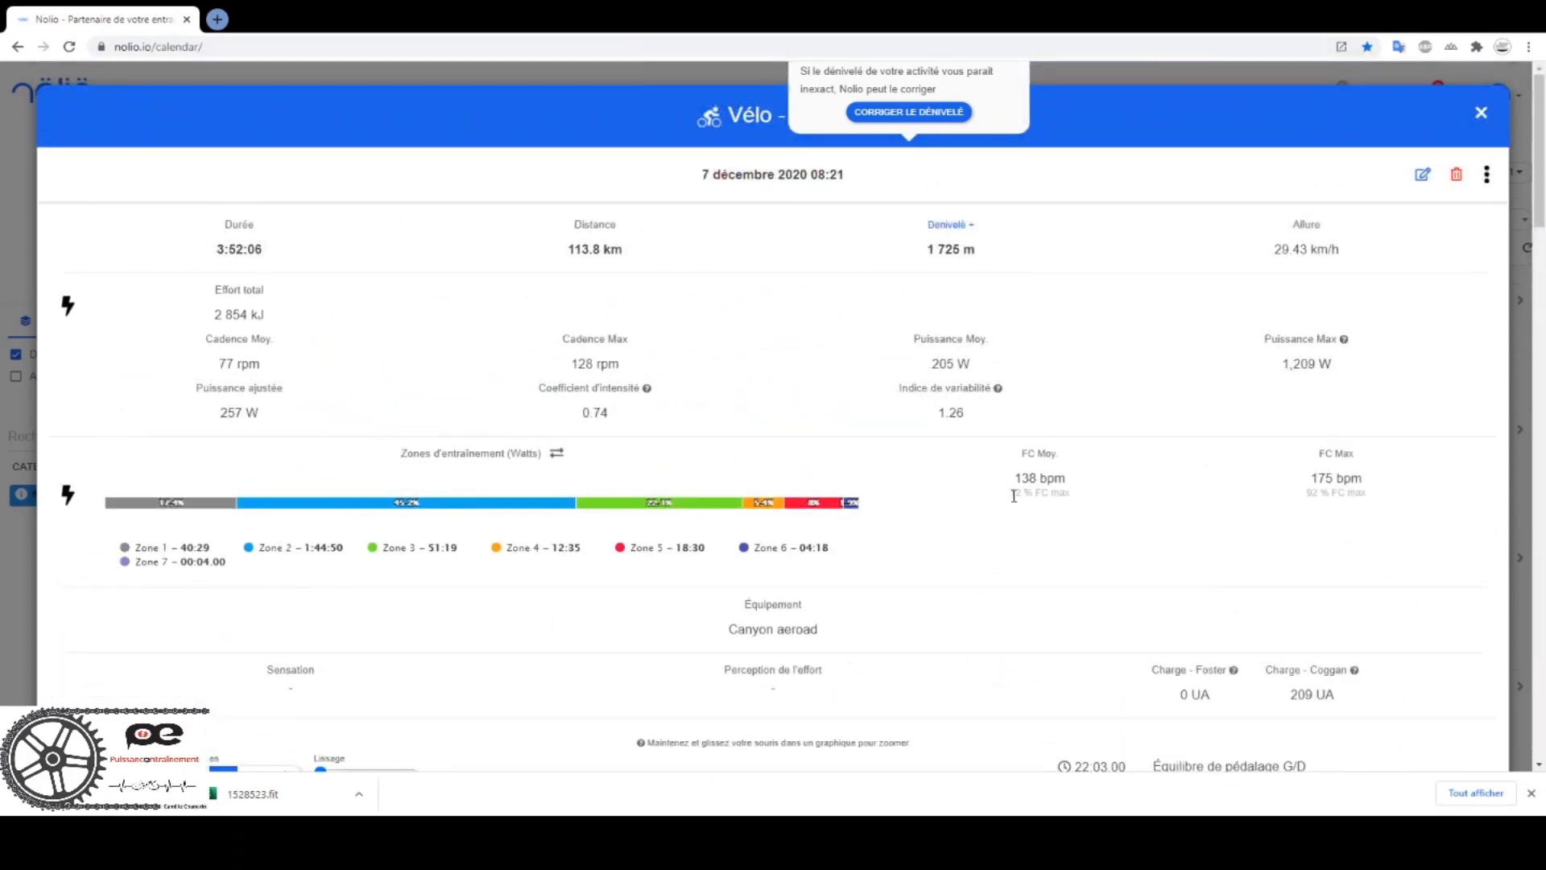
pyautogui.scroll(-7, 1014, 496)
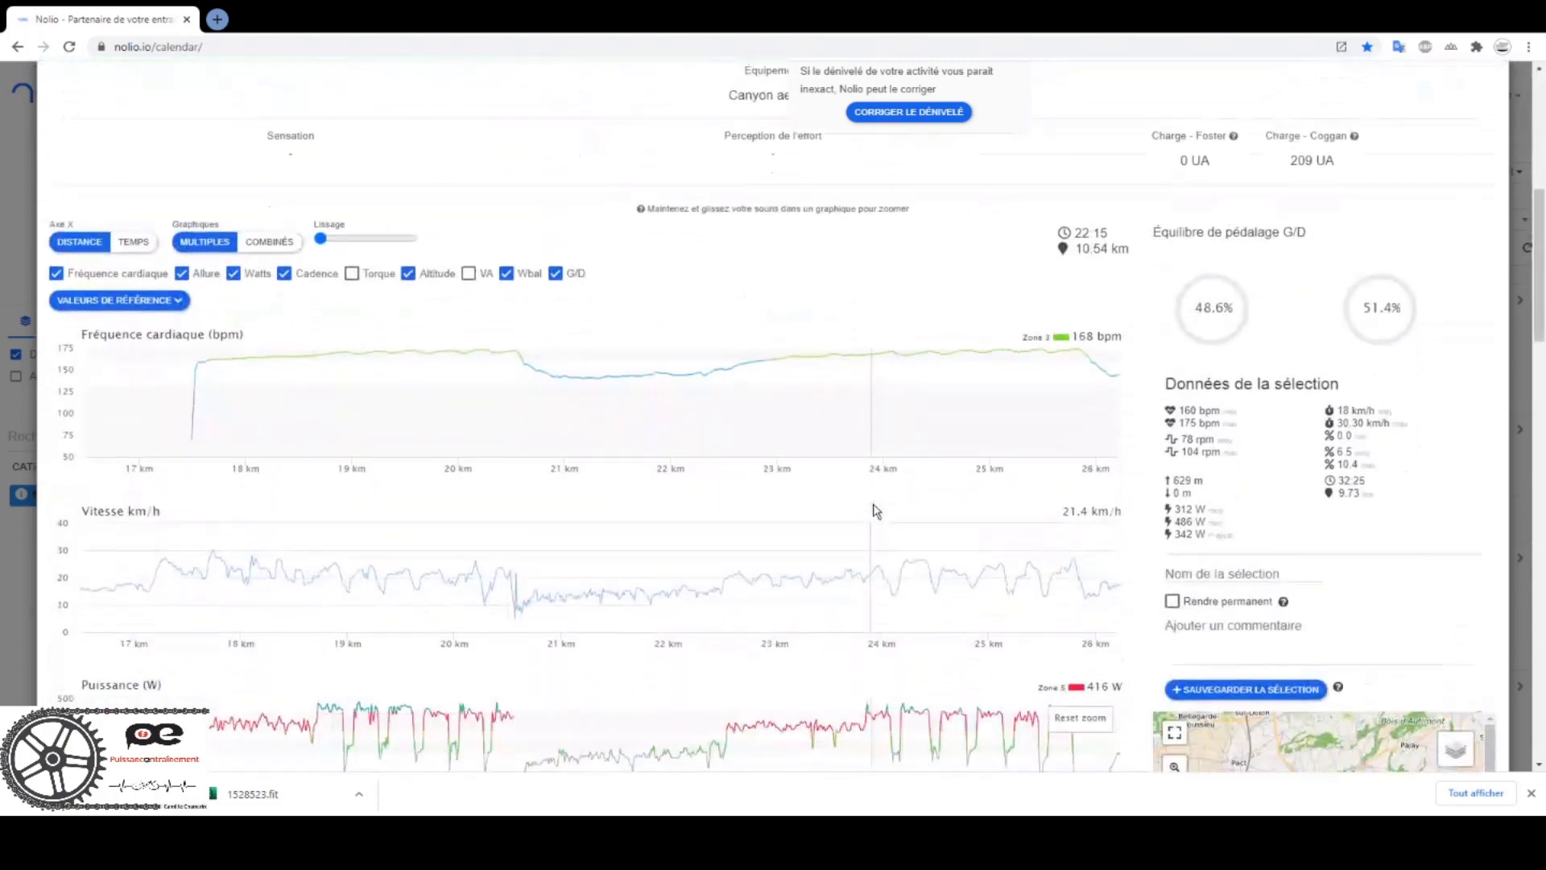
pyautogui.scroll(-5, 877, 510)
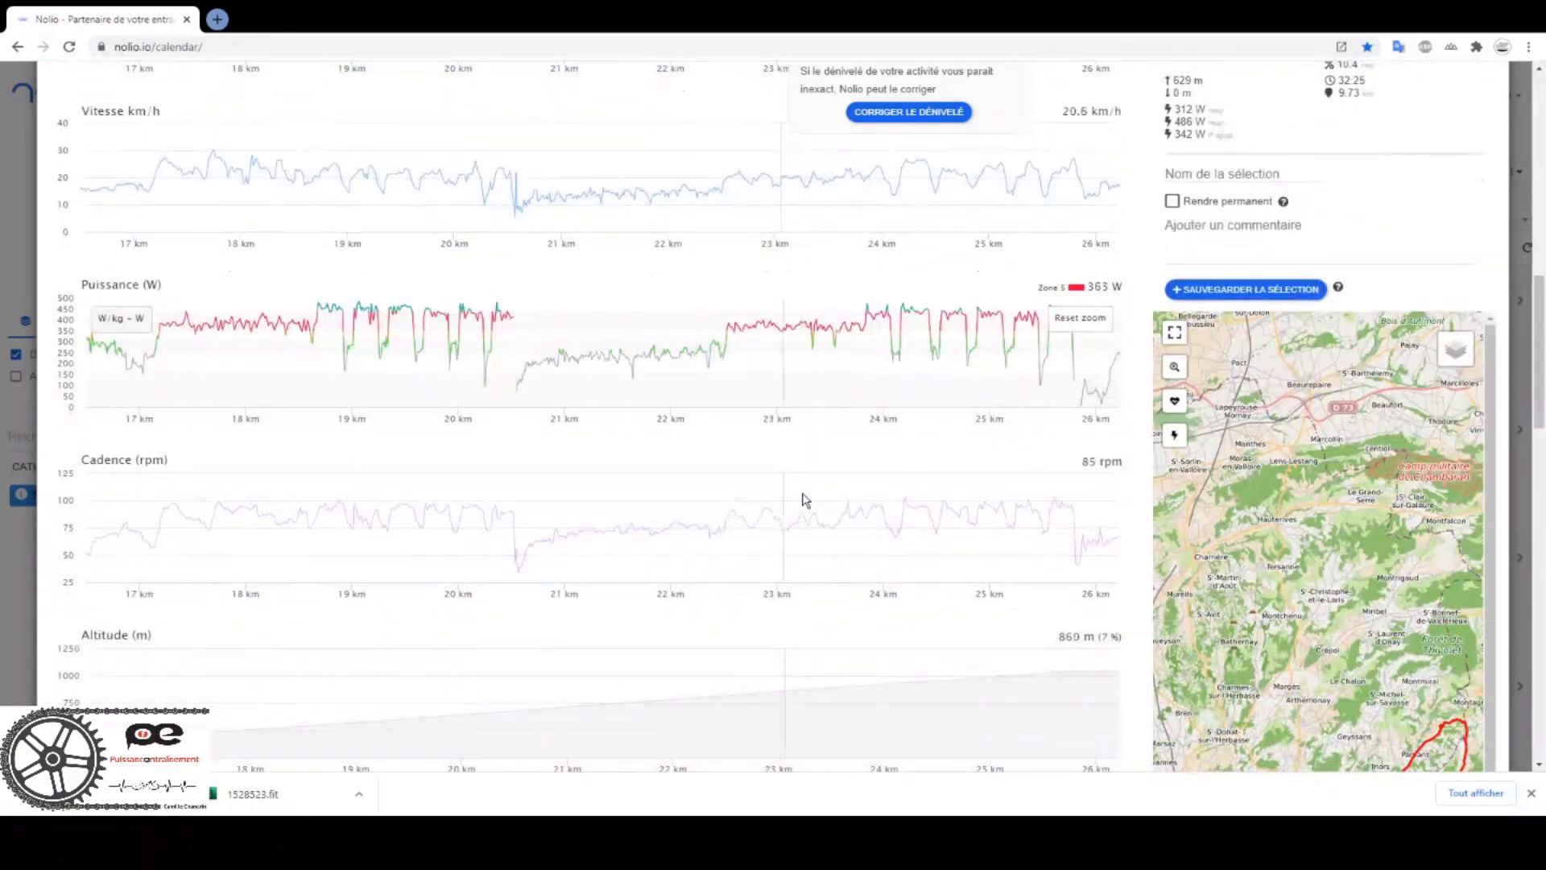
pyautogui.scroll(7, 824, 501)
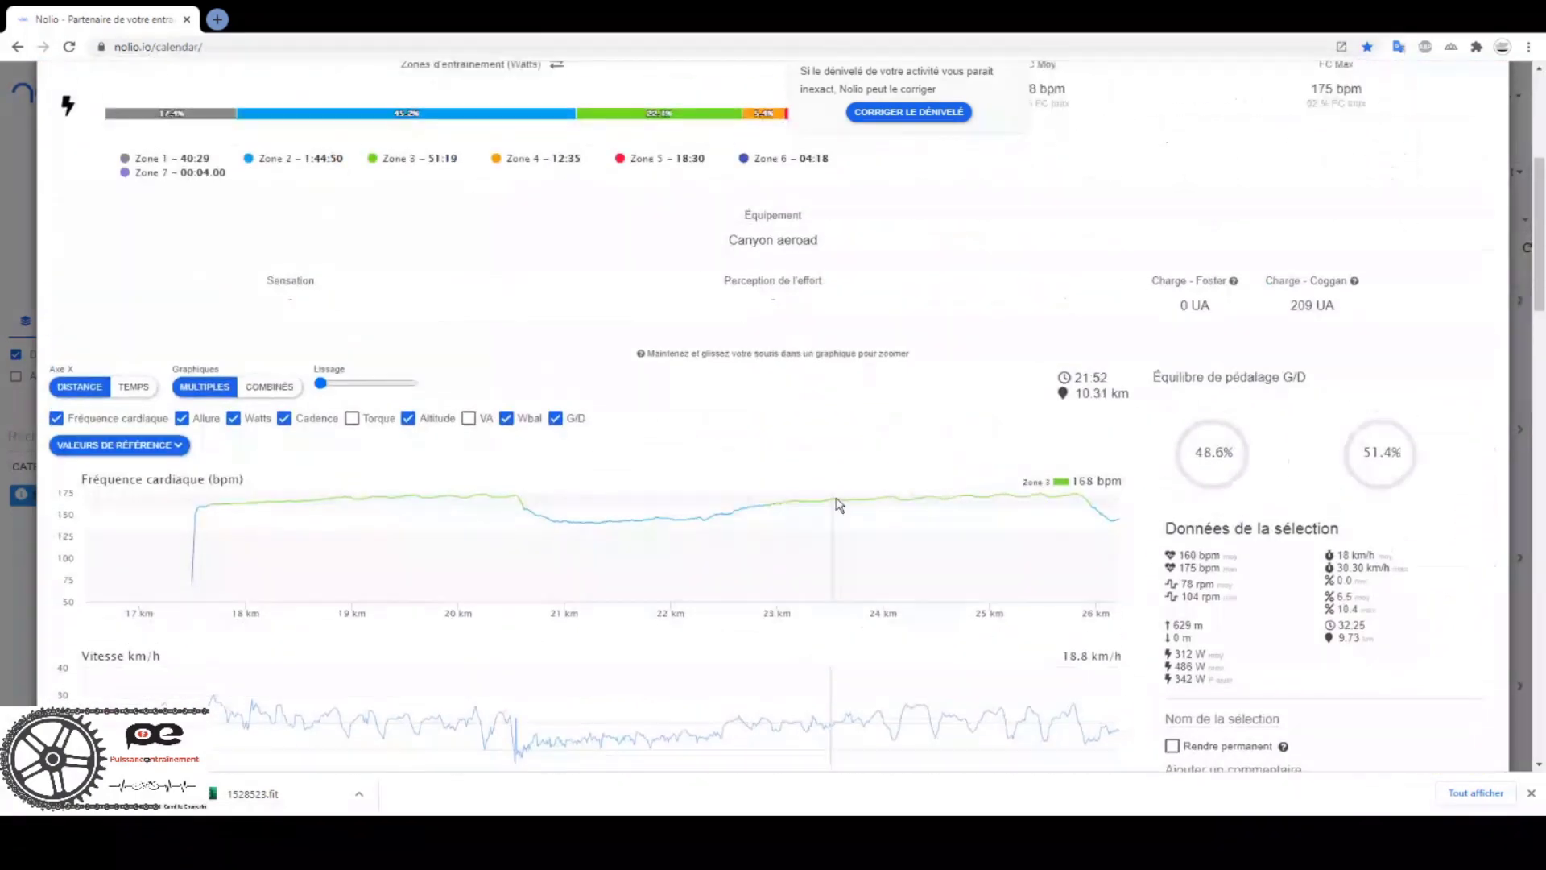
pyautogui.scroll(2, 838, 504)
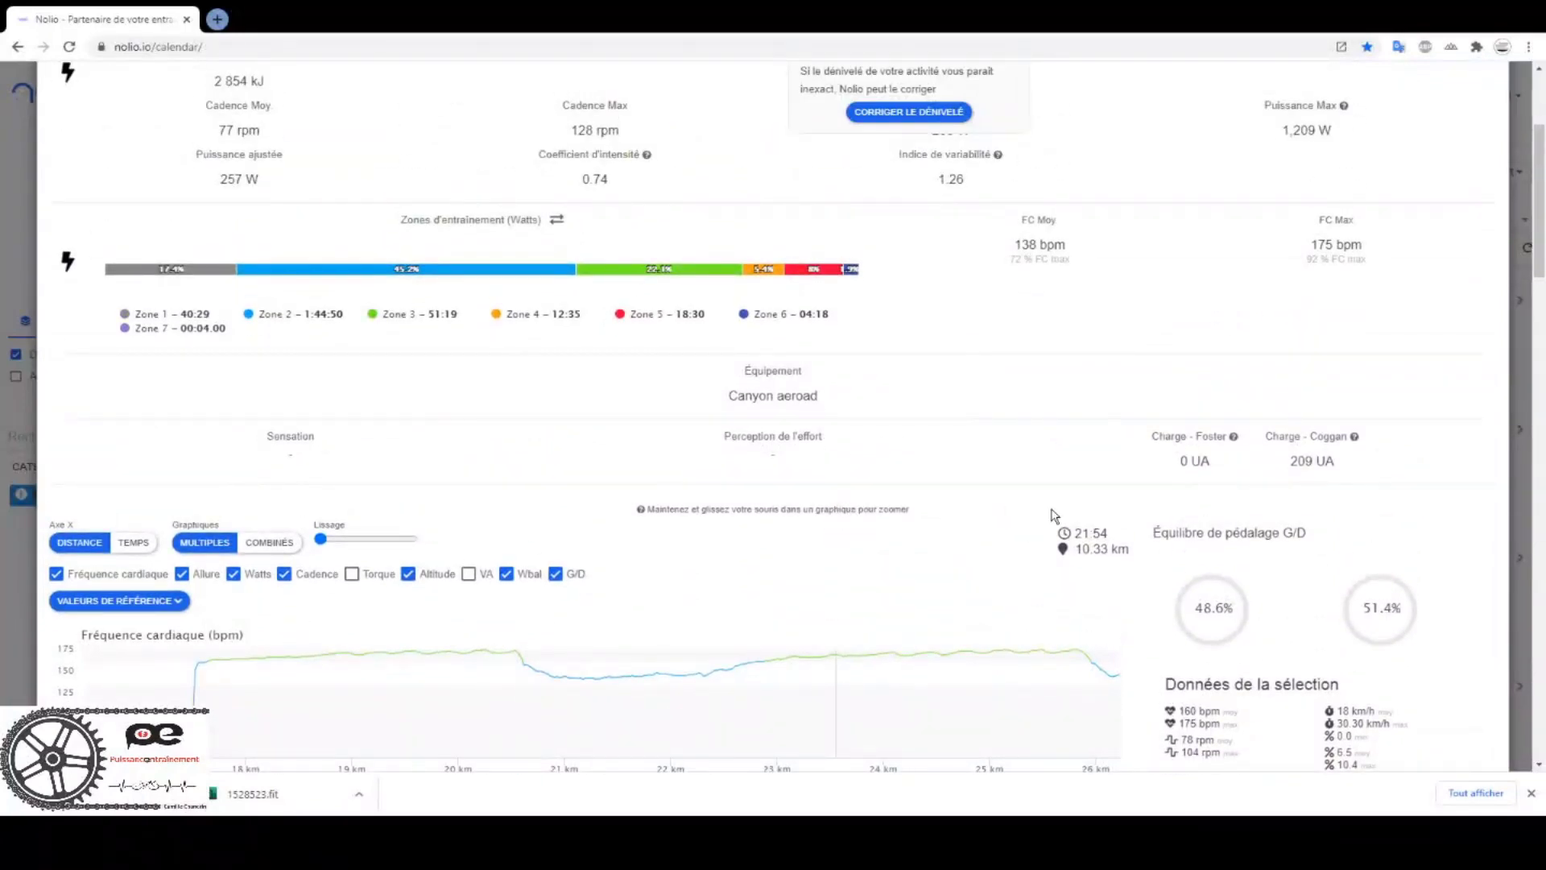